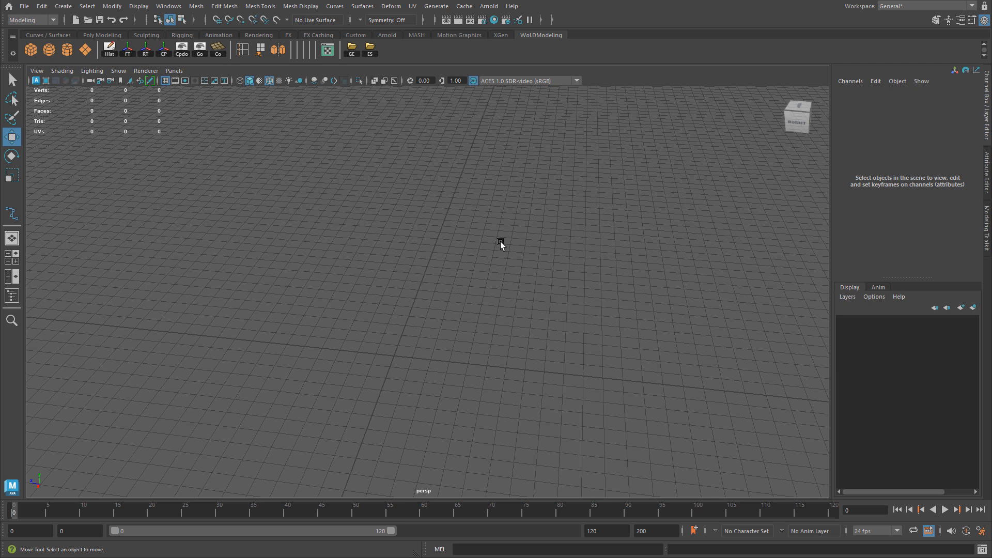
Tear off the Curve Tools submenu as a floating window and park it beside the viewport.
{"action": "left_click", "coordinate": [64, 7]}
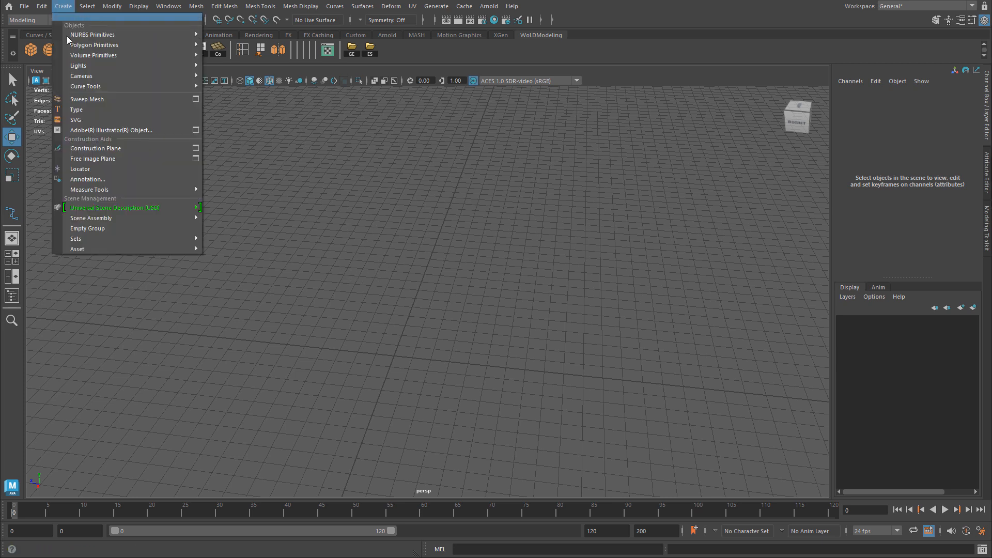
{"action": "mouse_move", "coordinate": [82, 89]}
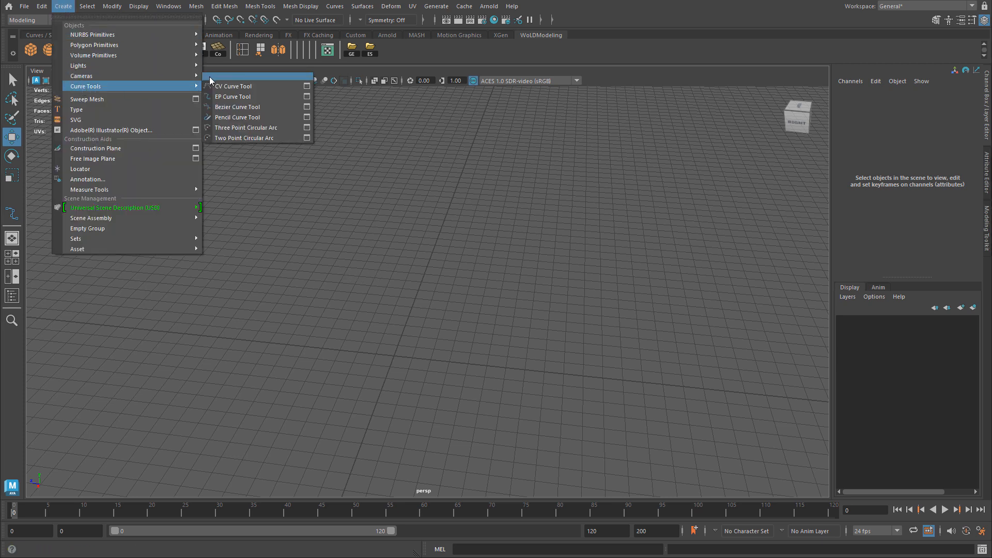
{"action": "left_click", "coordinate": [226, 76]}
{"action": "left_click_drag", "start_coordinate": [270, 65], "coordinate": [862, 99]}
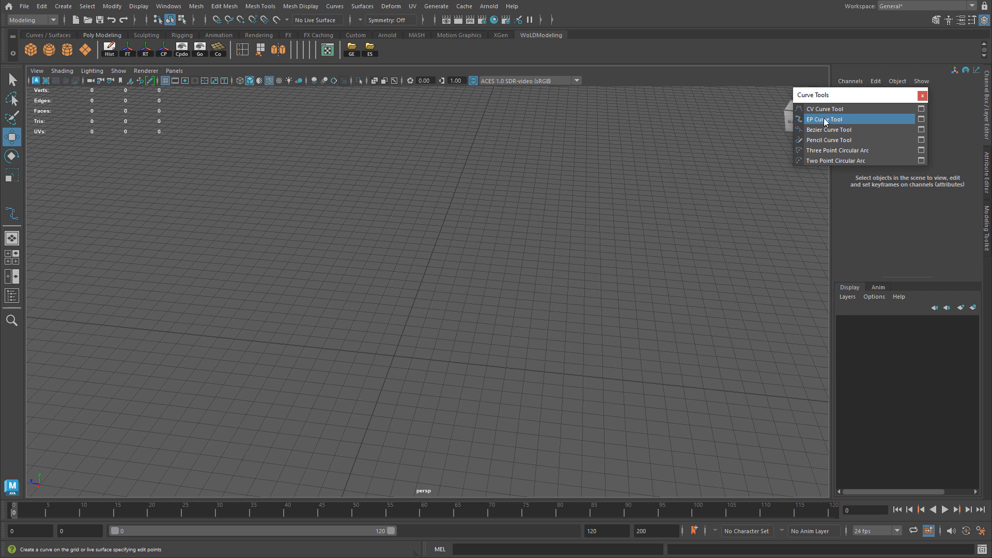
Draw a winding five-point curve on the ground grid with the EP Curve Tool in the perspective view, starting near the origin.
{"action": "left_click", "coordinate": [825, 119]}
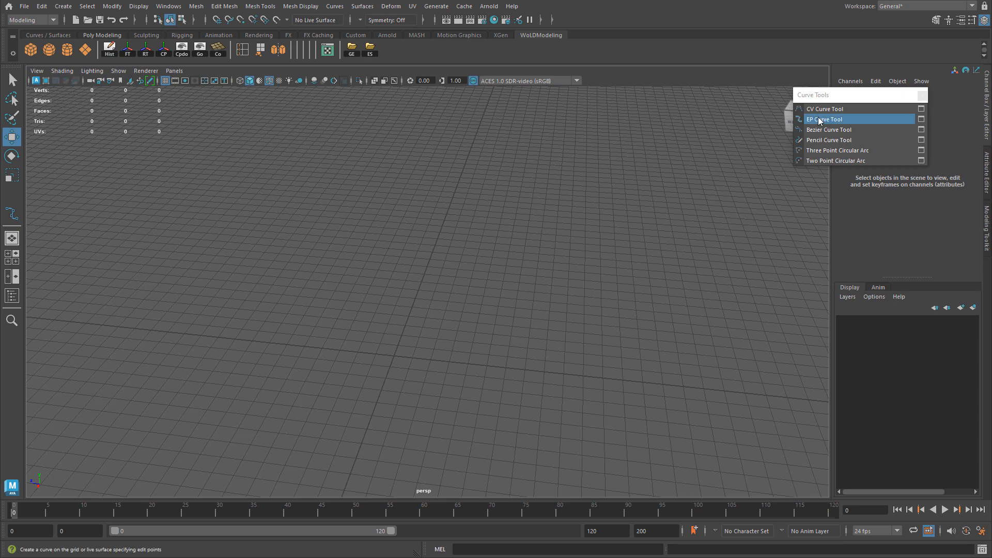
{"action": "left_click", "coordinate": [825, 121]}
{"action": "left_click_drag", "start_coordinate": [505, 395], "coordinate": [370, 359], "text": "alt"}
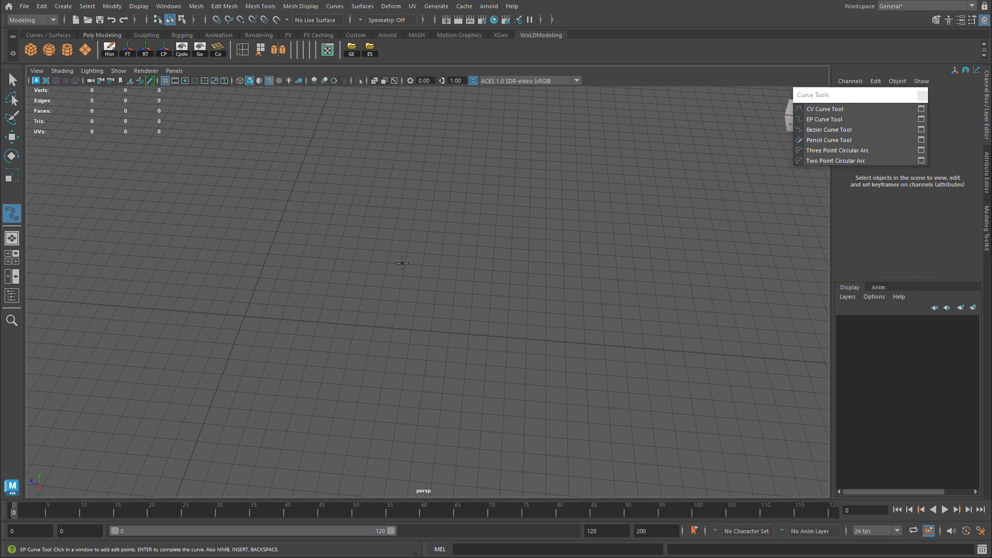
{"action": "left_click_drag", "start_coordinate": [394, 283], "coordinate": [380, 267], "text": "alt"}
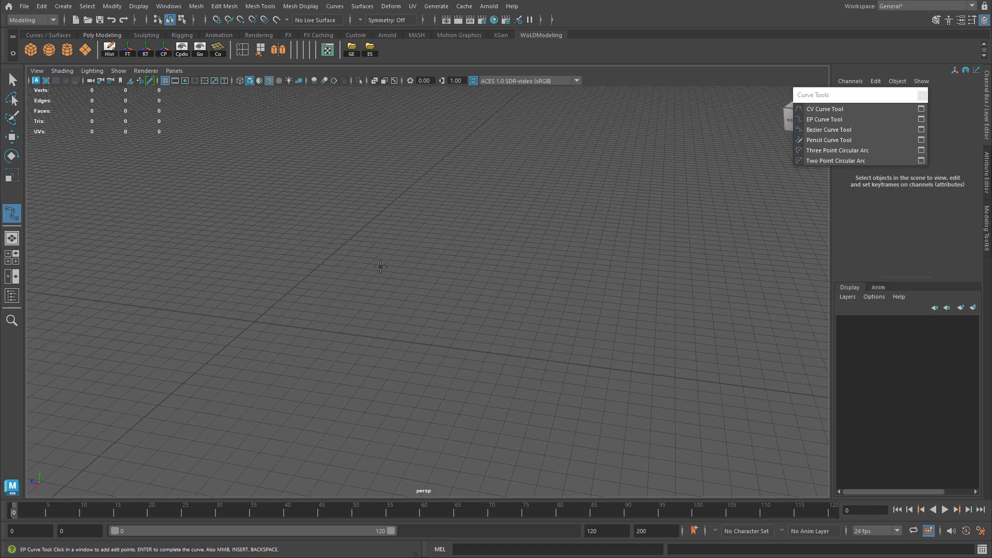
{"action": "key", "text": "space"}
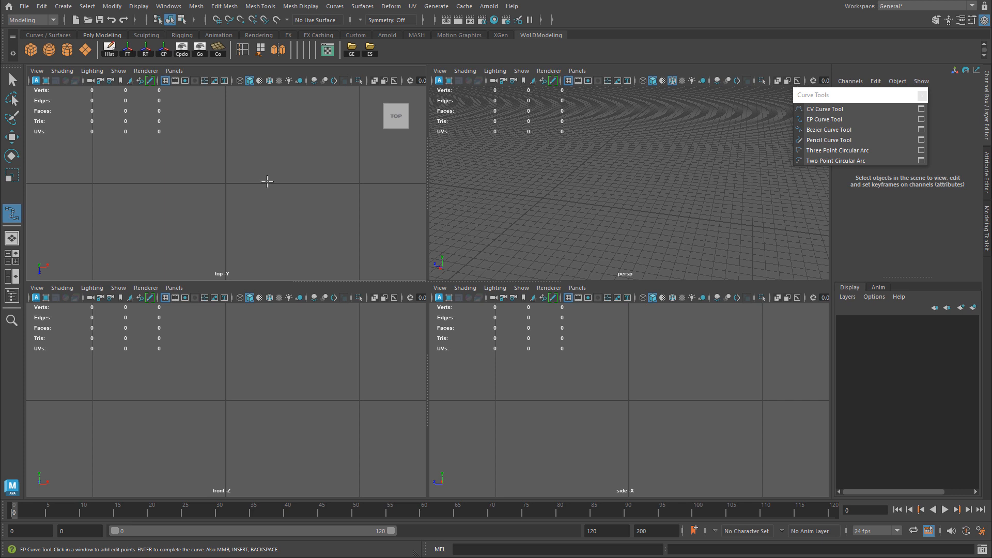
{"action": "left_click_drag", "start_coordinate": [594, 190], "coordinate": [554, 193], "text": "alt"}
{"action": "key", "text": "space"}
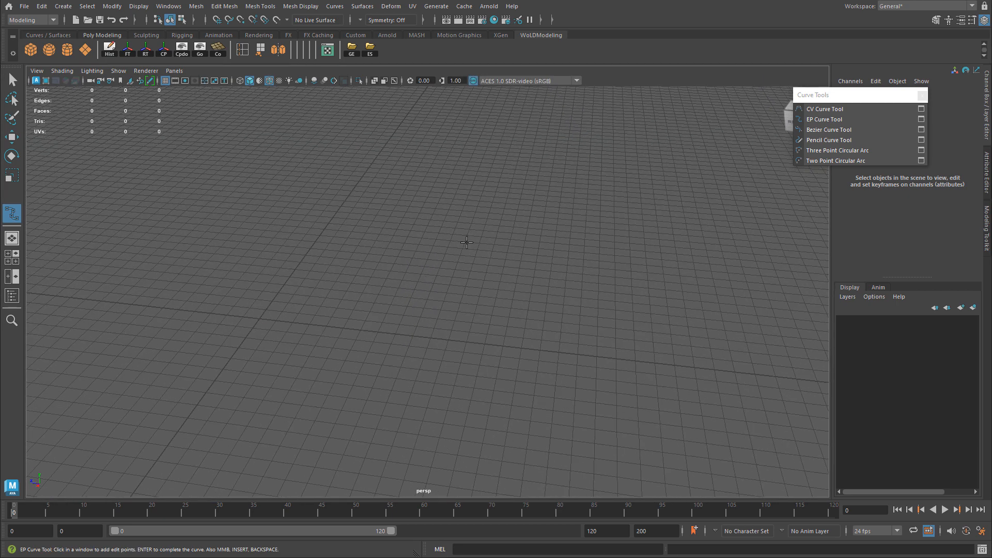
{"action": "left_click", "coordinate": [272, 298]}
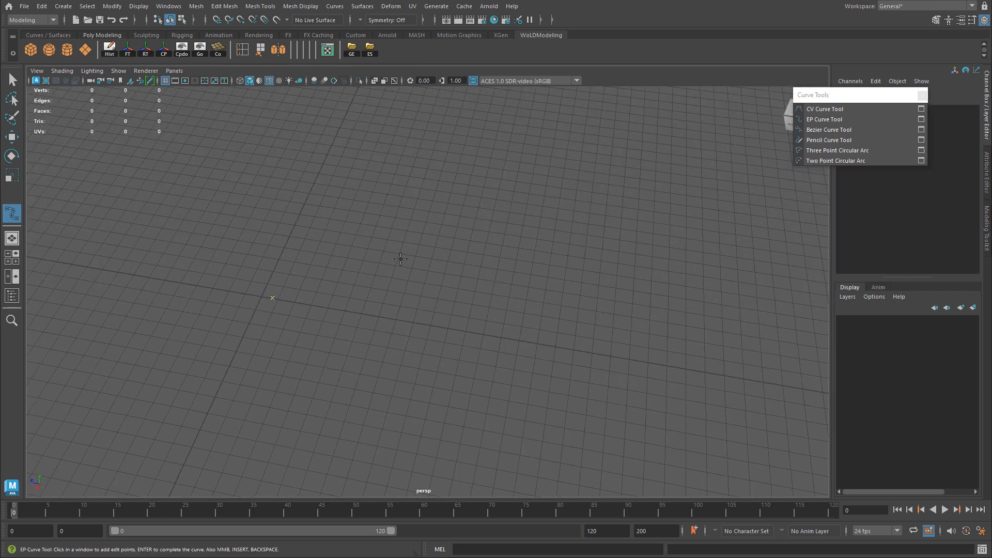
{"action": "left_click", "coordinate": [410, 231]}
{"action": "left_click", "coordinate": [588, 216]}
{"action": "middle_click_drag", "start_coordinate": [656, 209], "coordinate": [615, 305], "text": "alt"}
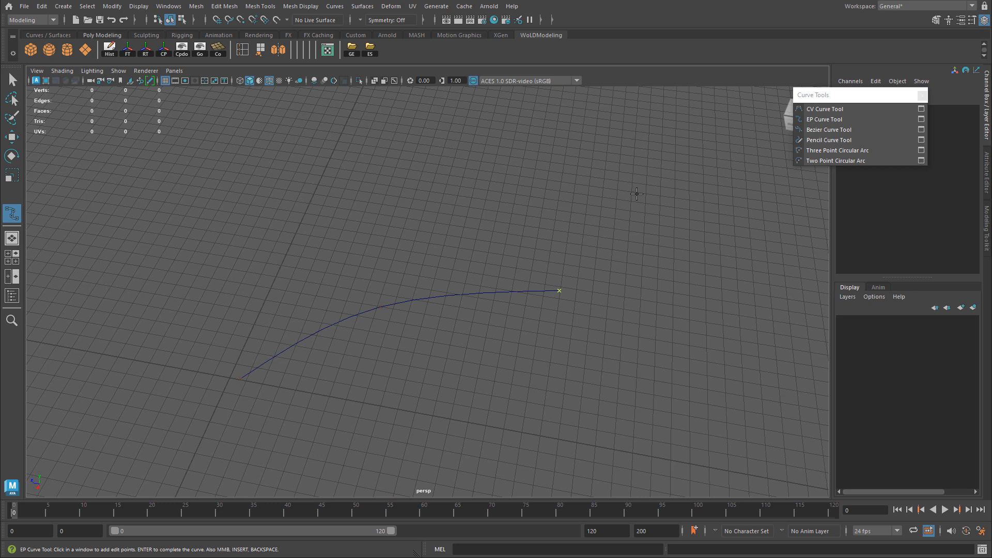
{"action": "left_click", "coordinate": [637, 194]}
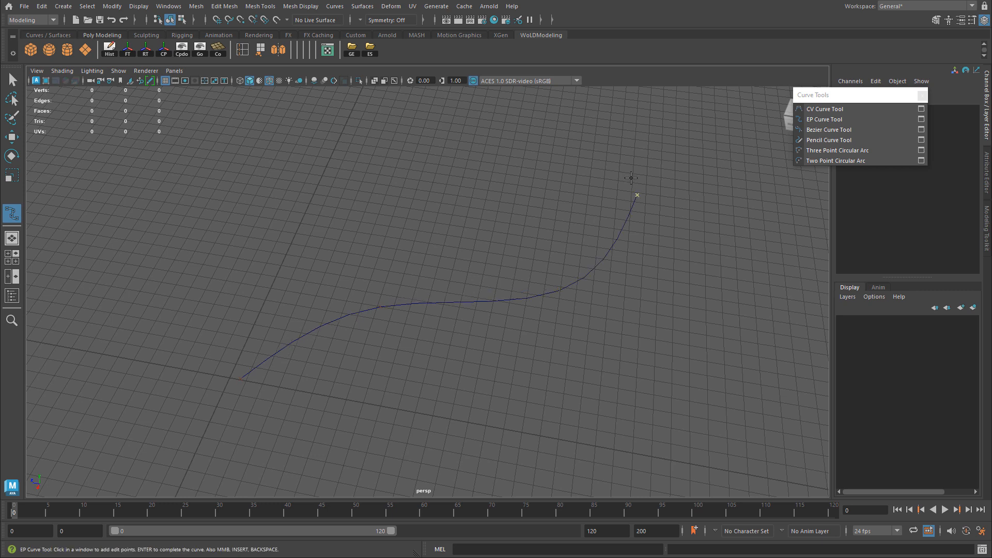
{"action": "mouse_move", "coordinate": [561, 133]}
{"action": "left_mouse_down"}
{"action": "mouse_move", "coordinate": [540, 127]}
{"action": "mouse_move", "coordinate": [548, 121]}
{"action": "left_mouse_up"}
{"action": "key", "text": "w"}
{"action": "left_click_drag", "start_coordinate": [670, 194], "coordinate": [529, 233], "text": "alt"}
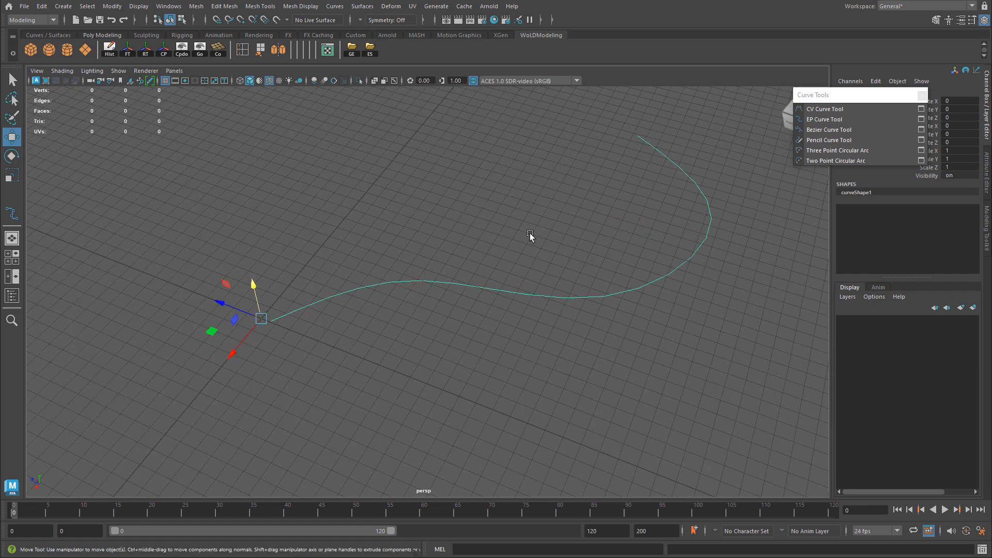
Draw a second five-point EP curve in the side view that rises into an arch, dips and rises again.
{"action": "left_click_drag", "start_coordinate": [324, 315], "coordinate": [564, 281], "text": "alt"}
{"action": "left_click", "coordinate": [834, 120]}
{"action": "left_click_drag", "start_coordinate": [686, 301], "coordinate": [625, 312], "text": "alt"}
{"action": "key", "text": "space"}
{"action": "left_click_drag", "start_coordinate": [666, 376], "coordinate": [651, 389]}
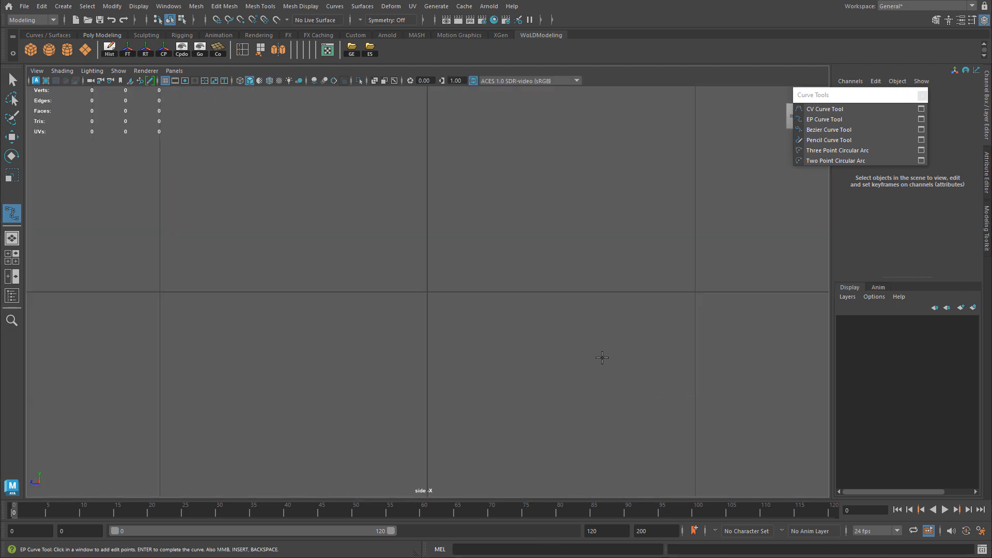
{"action": "right_click_drag", "start_coordinate": [624, 333], "coordinate": [109, 306], "text": "alt"}
{"action": "right_click_drag", "start_coordinate": [656, 262], "coordinate": [148, 279], "text": "alt"}
{"action": "middle_click_drag", "start_coordinate": [671, 206], "coordinate": [395, 317], "text": "alt"}
{"action": "left_click", "coordinate": [401, 296]}
{"action": "middle_click_drag", "start_coordinate": [663, 243], "coordinate": [542, 365], "text": "alt"}
{"action": "right_click_drag", "start_coordinate": [602, 306], "coordinate": [261, 353], "text": "alt"}
{"action": "left_click", "coordinate": [531, 151]}
{"action": "left_click", "coordinate": [682, 186]}
{"action": "left_click", "coordinate": [767, 271]}
{"action": "left_click", "coordinate": [827, 220]}
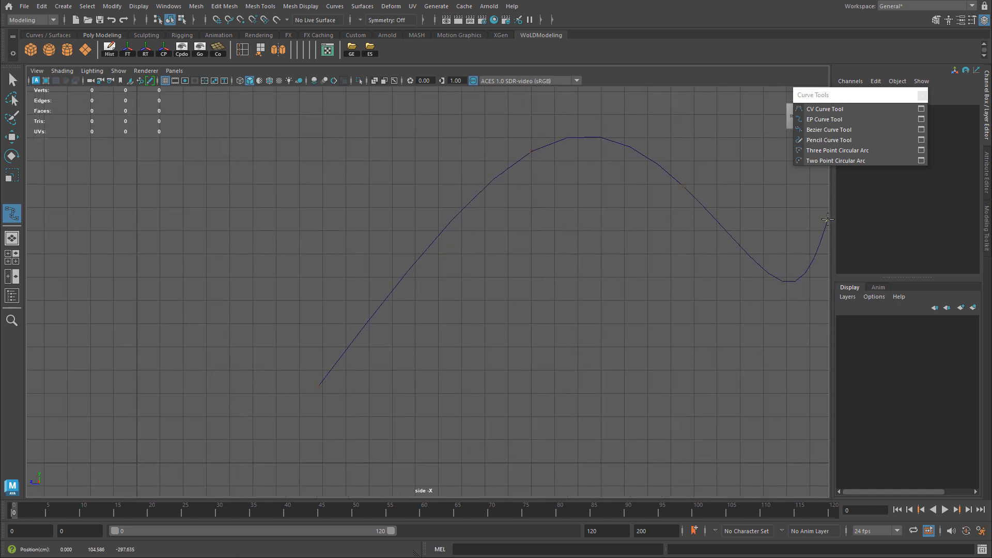
{"action": "key", "text": "Return"}
{"action": "key", "text": "w"}
Show the control vertices of the ground curve in the perspective view.
{"action": "key", "text": "space"}
{"action": "key", "text": "space"}
{"action": "left_click_drag", "start_coordinate": [532, 237], "coordinate": [483, 273], "text": "alt"}
{"action": "left_click_drag", "start_coordinate": [514, 215], "coordinate": [548, 247], "text": "alt"}
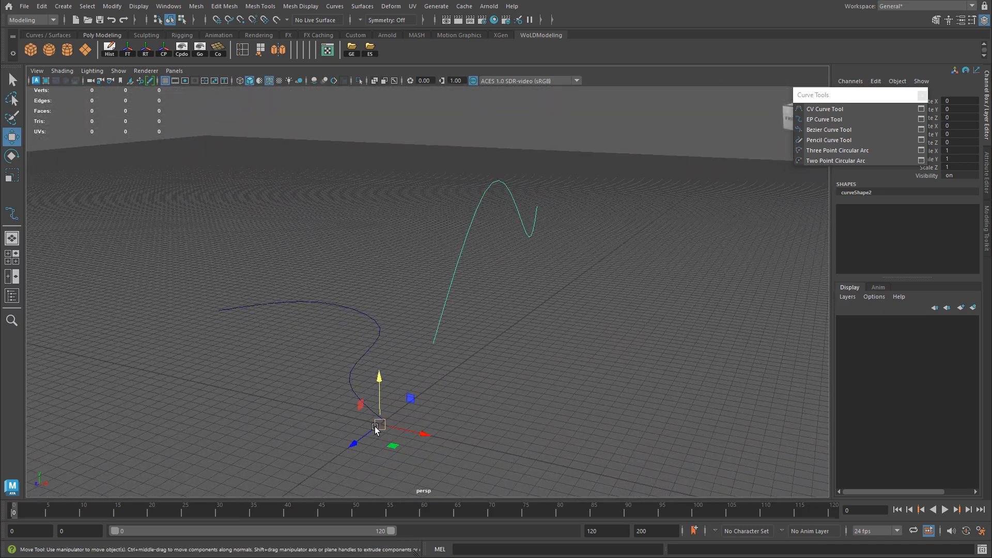
{"action": "left_click_drag", "start_coordinate": [428, 408], "coordinate": [516, 253], "text": "alt"}
{"action": "left_click", "coordinate": [393, 399]}
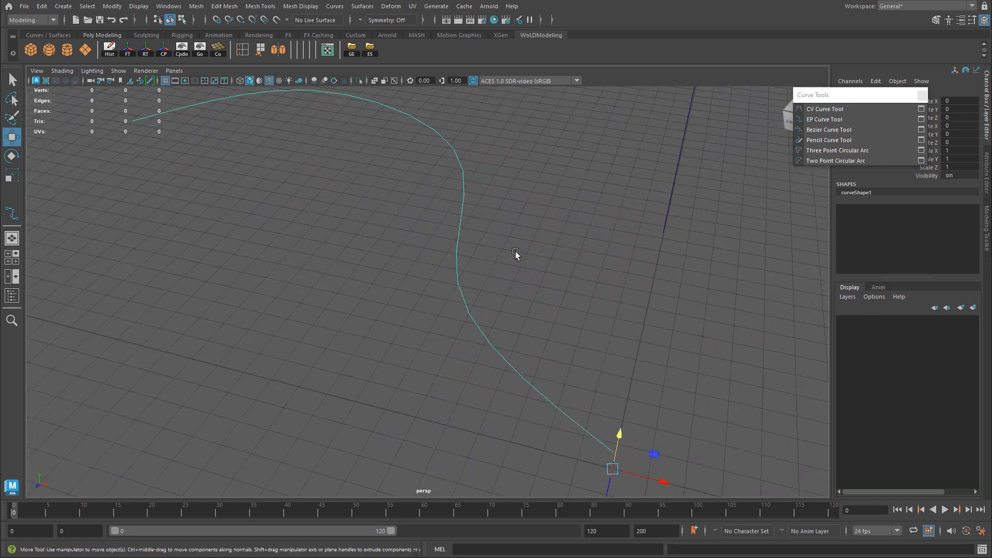
{"action": "right_click", "coordinate": [478, 247]}
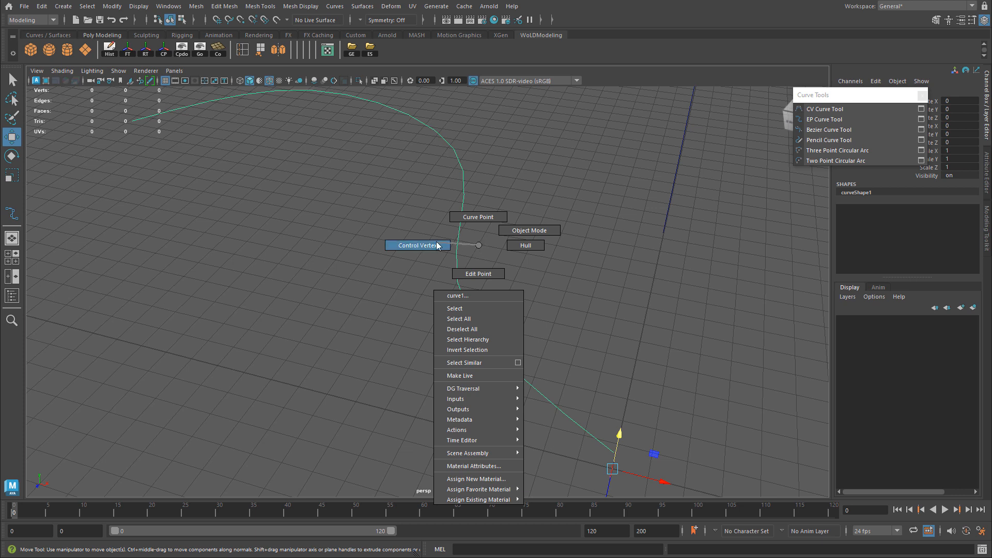
{"action": "left_click", "coordinate": [421, 245]}
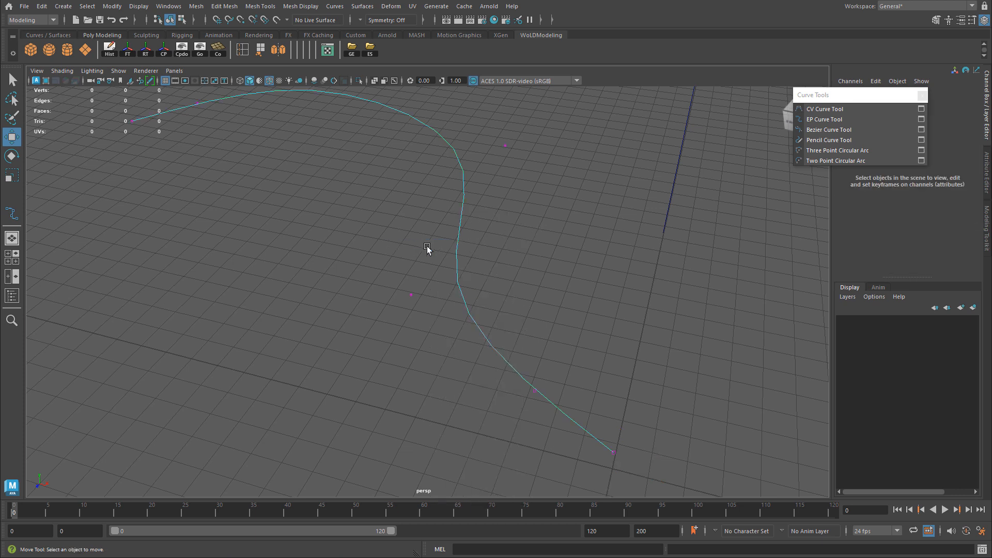
Reshape the ground curve by moving several of its control vertices, and return it to object mode.
{"action": "right_click_drag", "start_coordinate": [428, 259], "coordinate": [390, 280], "text": "alt"}
{"action": "left_click_drag", "start_coordinate": [408, 272], "coordinate": [439, 311]}
{"action": "left_click_drag", "start_coordinate": [455, 192], "coordinate": [444, 232]}
{"action": "left_click_drag", "start_coordinate": [495, 194], "coordinate": [493, 142]}
{"action": "left_click_drag", "start_coordinate": [443, 322], "coordinate": [409, 194]}
{"action": "left_click_drag", "start_coordinate": [467, 230], "coordinate": [467, 310], "text": "alt"}
{"action": "left_click_drag", "start_coordinate": [452, 239], "coordinate": [459, 86]}
{"action": "left_click_drag", "start_coordinate": [504, 223], "coordinate": [541, 279]}
{"action": "left_click_drag", "start_coordinate": [534, 226], "coordinate": [539, 165]}
{"action": "left_click", "coordinate": [569, 262]}
{"action": "left_click_drag", "start_coordinate": [571, 220], "coordinate": [571, 202]}
{"action": "left_click_drag", "start_coordinate": [416, 217], "coordinate": [540, 141], "text": "alt"}
{"action": "right_click_drag", "start_coordinate": [540, 141], "coordinate": [594, 130]}
{"action": "left_click_drag", "start_coordinate": [595, 129], "coordinate": [476, 356], "text": "alt"}
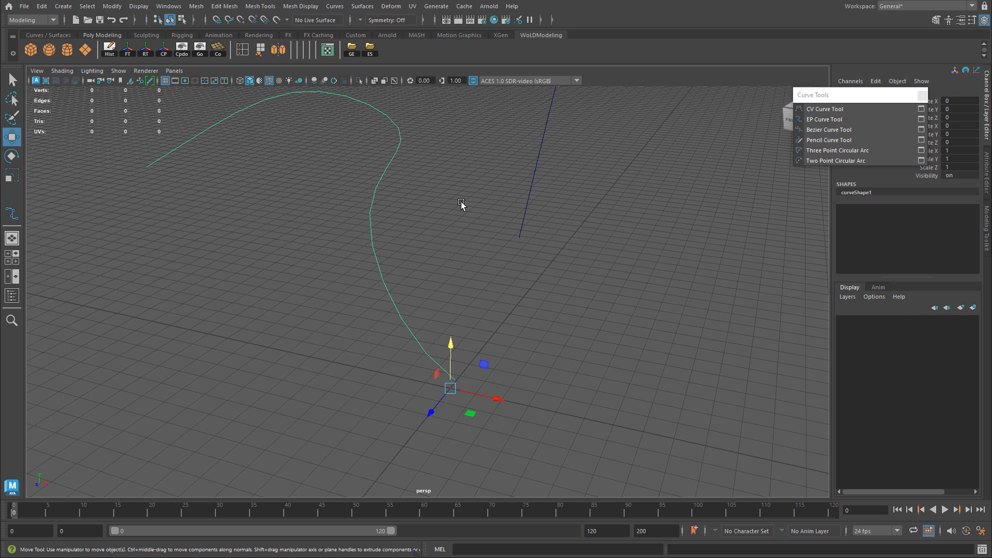
Create a polygon cylinder, scale it uniformly to about 3.749 and move it to the curve's start at about 3.263, 2.871, -2.553.
{"action": "left_click", "coordinate": [72, 53]}
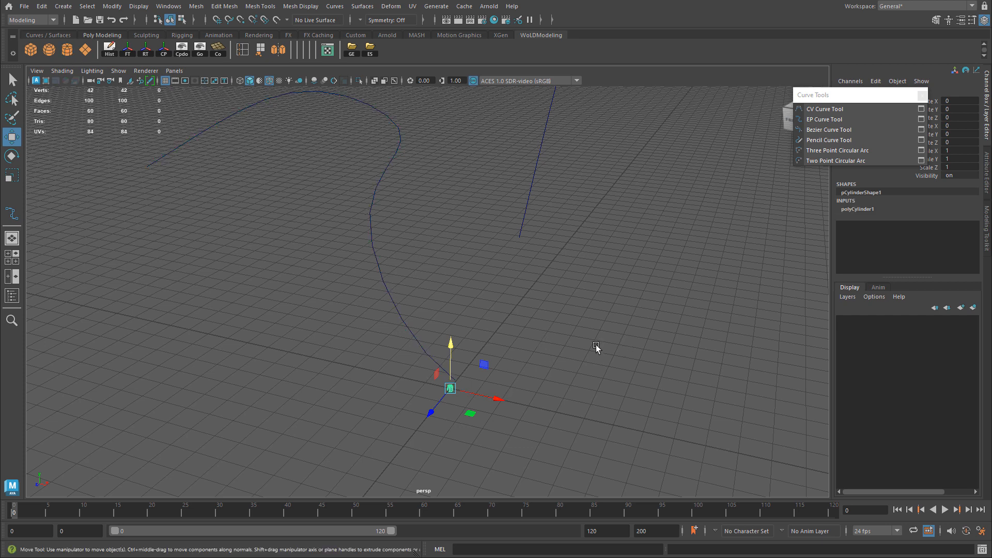
{"action": "key", "text": "r"}
{"action": "left_click_drag", "start_coordinate": [450, 389], "coordinate": [463, 403]}
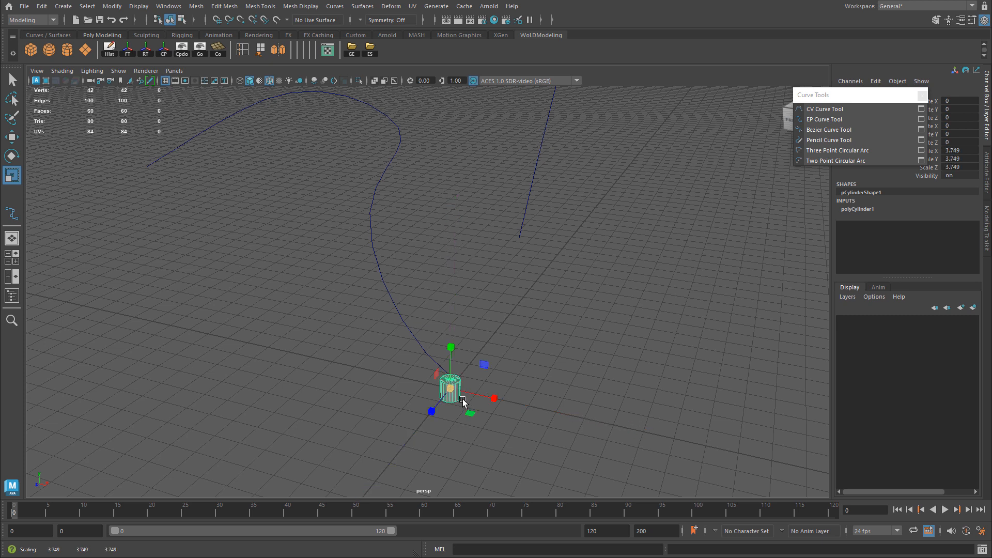
{"action": "key", "text": "w"}
{"action": "right_click_drag", "start_coordinate": [461, 399], "coordinate": [532, 350], "text": "alt"}
{"action": "left_click_drag", "start_coordinate": [536, 371], "coordinate": [462, 300]}
Select all top cap faces of the cylinder and add the ground curve to the selection.
{"action": "right_click", "coordinate": [462, 296]}
{"action": "right_click_drag", "start_coordinate": [462, 295], "coordinate": [464, 319]}
{"action": "middle_click_drag", "start_coordinate": [462, 343], "coordinate": [488, 260], "text": "alt"}
{"action": "left_click_drag", "start_coordinate": [467, 180], "coordinate": [524, 224]}
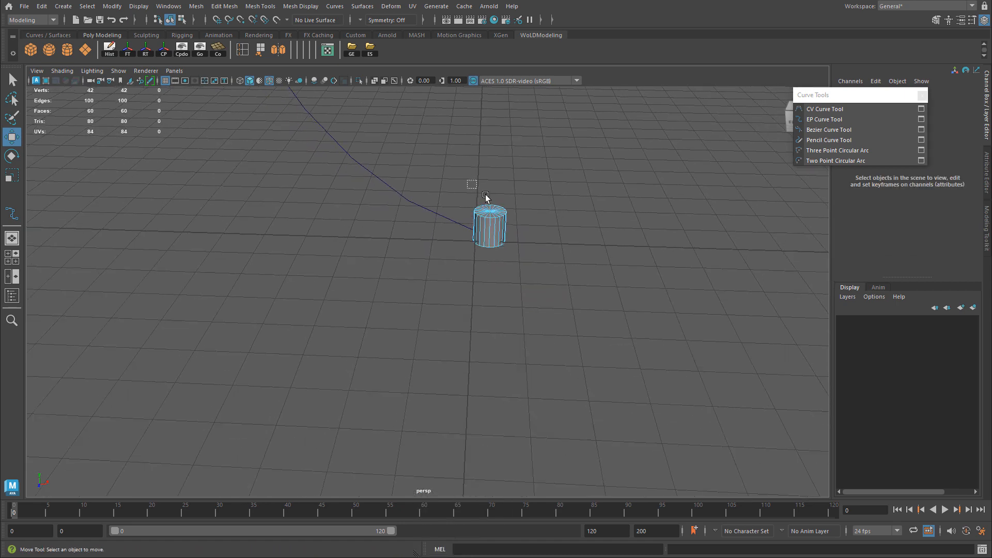
{"action": "key", "text": "f"}
{"action": "right_click_drag", "start_coordinate": [524, 224], "coordinate": [437, 259], "text": "alt"}
{"action": "left_click_drag", "start_coordinate": [437, 259], "coordinate": [414, 250], "text": "alt"}
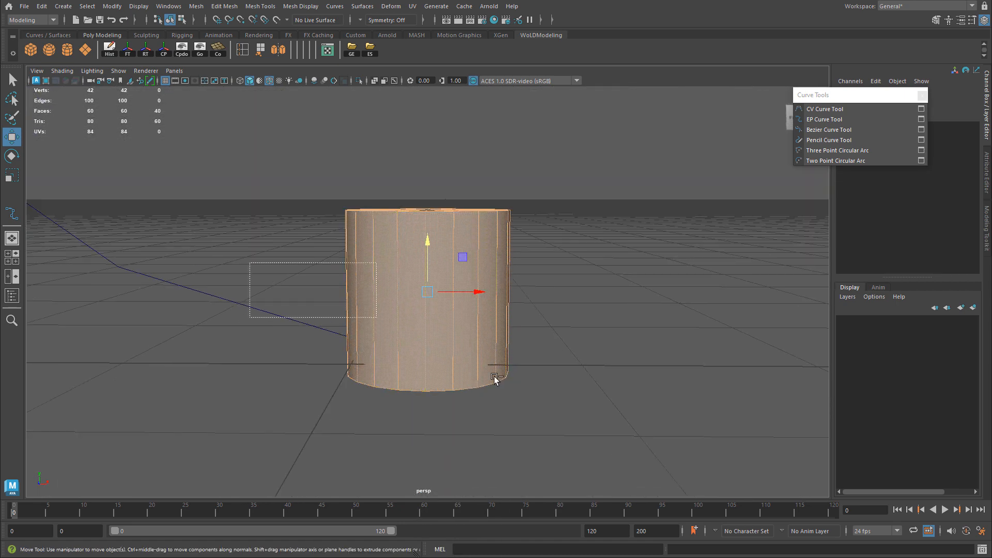
{"action": "key", "text": "ctrl+z"}
{"action": "left_click_drag", "start_coordinate": [514, 332], "coordinate": [439, 343], "text": "alt"}
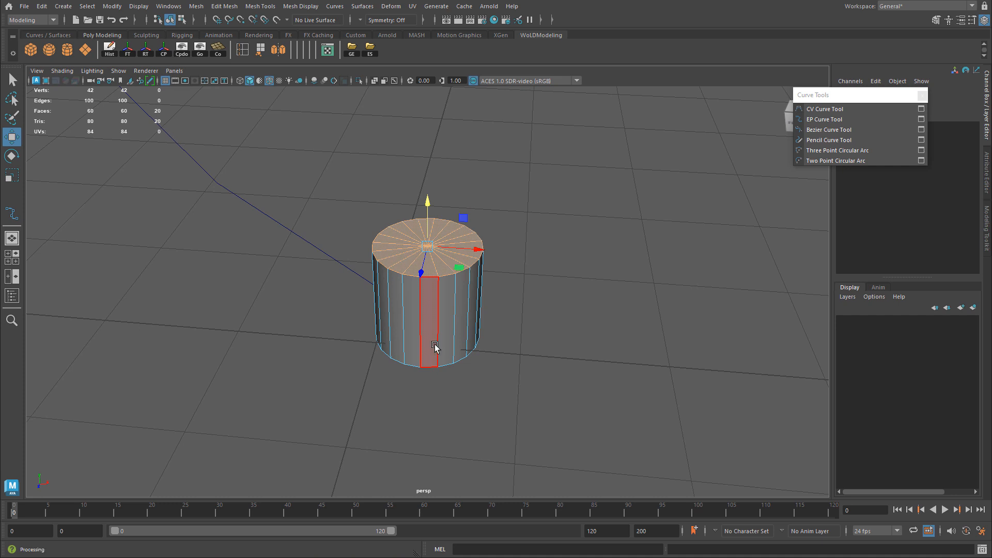
{"action": "left_click_drag", "start_coordinate": [311, 167], "coordinate": [243, 292]}
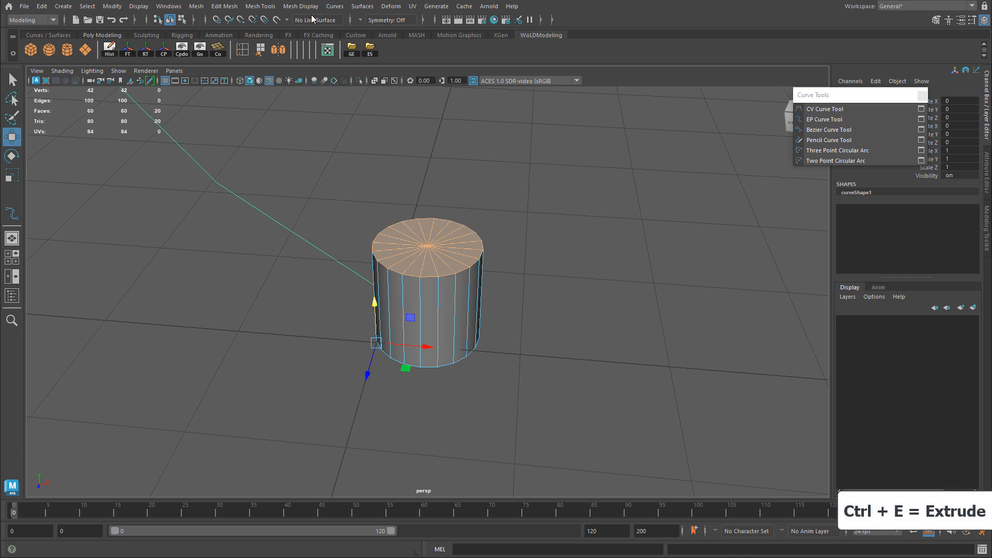
Try to extrude the cylinder's selected cap faces along the ground curve, and undo the extrusion.
{"action": "left_click", "coordinate": [225, 6]}
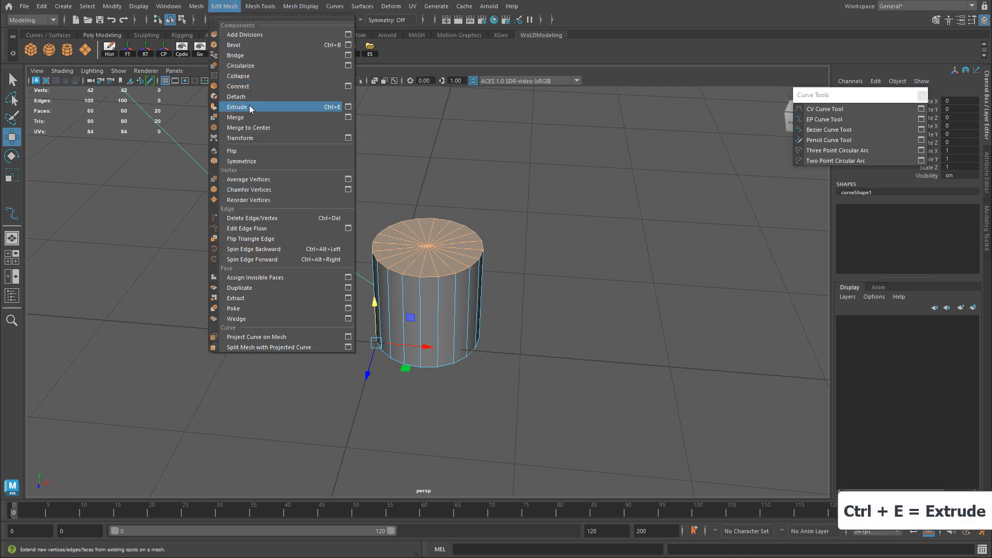
{"action": "left_click", "coordinate": [531, 213]}
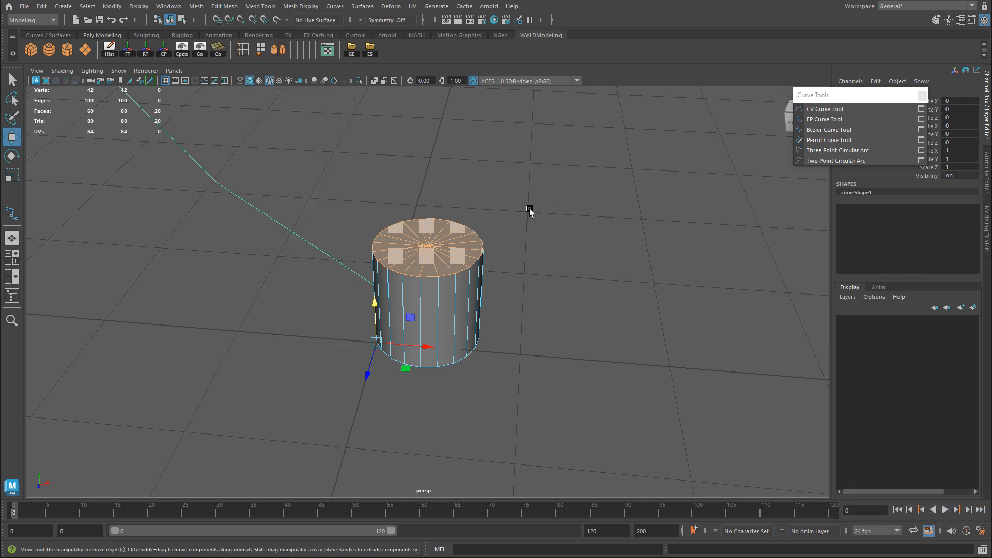
{"action": "key", "text": "ctrl+e"}
{"action": "left_click_drag", "start_coordinate": [664, 183], "coordinate": [694, 183]}
{"action": "scroll", "coordinate": [67, 202], "scroll_direction": "down", "scroll_amount": 10}
{"action": "left_click_drag", "start_coordinate": [113, 243], "coordinate": [704, 189], "text": "alt"}
{"action": "scroll", "coordinate": [715, 282], "scroll_direction": "up", "scroll_amount": 3}
{"action": "scroll", "coordinate": [526, 277], "scroll_direction": "up", "scroll_amount": 6}
{"action": "key", "text": "ctrl+z"}
{"action": "key", "text": "ctrl+z"}
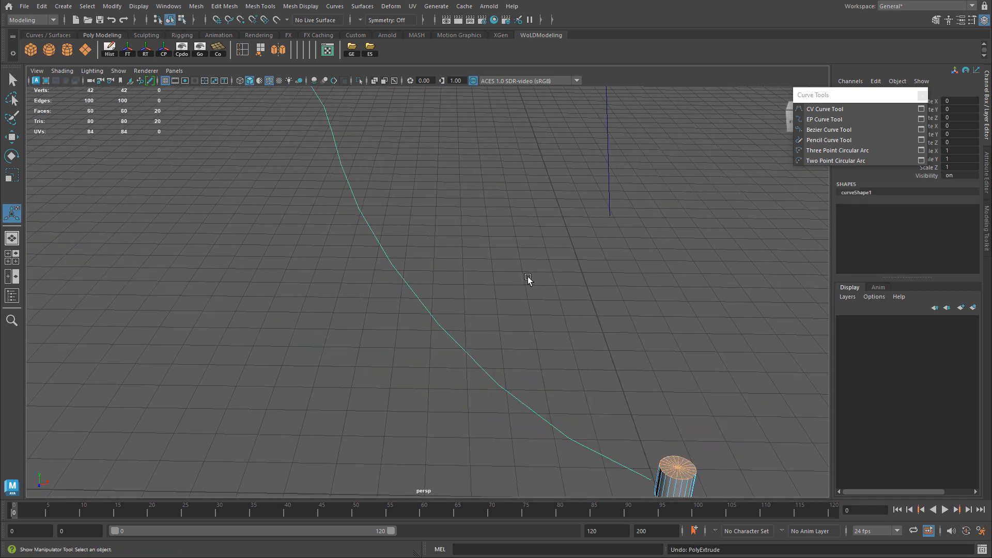
{"action": "key", "text": "ctrl+z"}
Return the cylinder to object mode with the Select Tool active.
{"action": "middle_click_drag", "start_coordinate": [657, 377], "coordinate": [383, 255], "text": "alt"}
{"action": "scroll", "coordinate": [380, 259], "scroll_direction": "up", "scroll_amount": 5}
{"action": "right_click_drag", "start_coordinate": [289, 287], "coordinate": [339, 272]}
{"action": "key", "text": "q"}
{"action": "middle_click_drag", "start_coordinate": [390, 321], "coordinate": [445, 297], "text": "alt"}
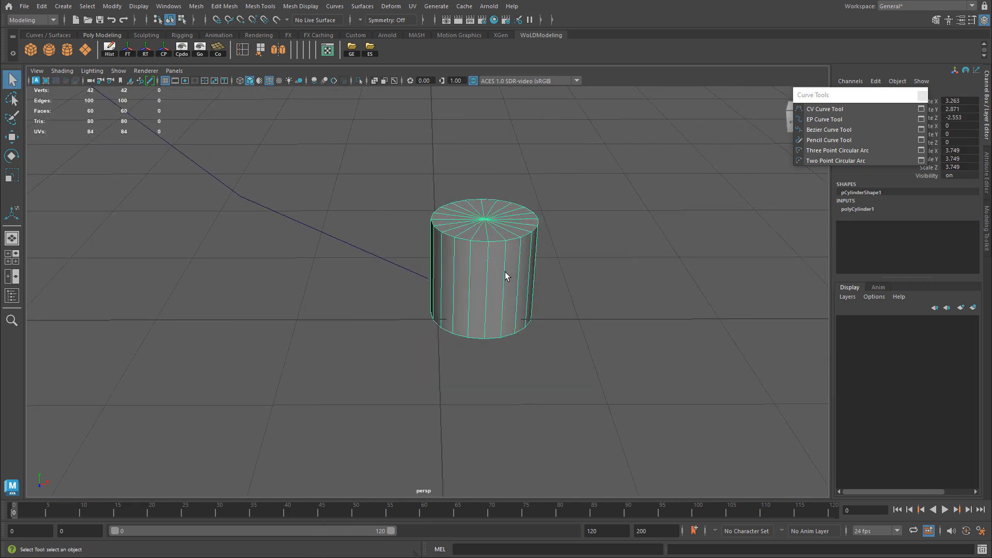
Examine how the start of the ground curve sits relative to the cylinder's top cap and side.
{"action": "left_click", "coordinate": [351, 245]}
{"action": "middle_click_drag", "start_coordinate": [478, 289], "coordinate": [489, 288], "text": "alt"}
{"action": "right_click_drag", "start_coordinate": [489, 288], "coordinate": [657, 302], "text": "alt"}
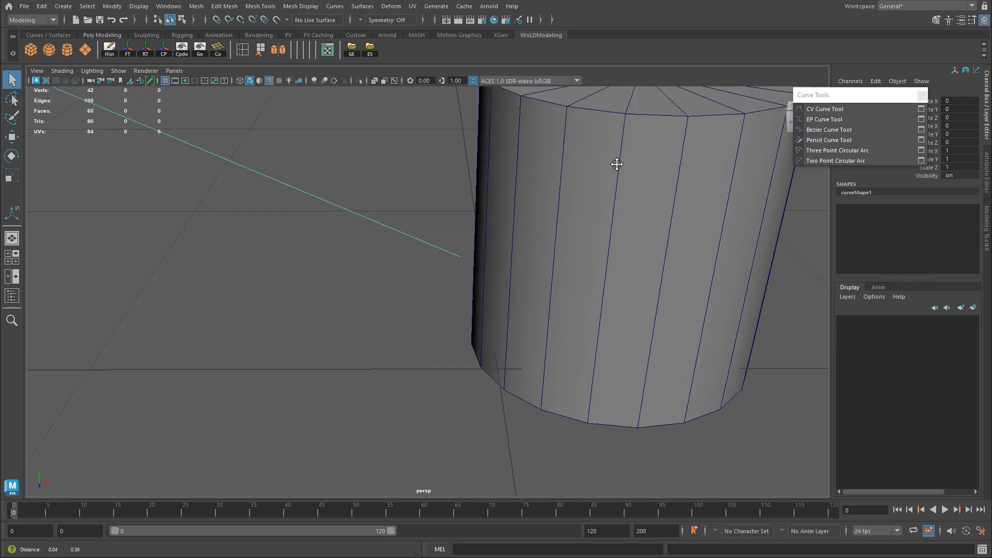
{"action": "middle_click_drag", "start_coordinate": [618, 155], "coordinate": [571, 282], "text": "alt"}
{"action": "right_click_drag", "start_coordinate": [612, 217], "coordinate": [484, 291], "text": "alt"}
{"action": "left_click", "coordinate": [486, 295]}
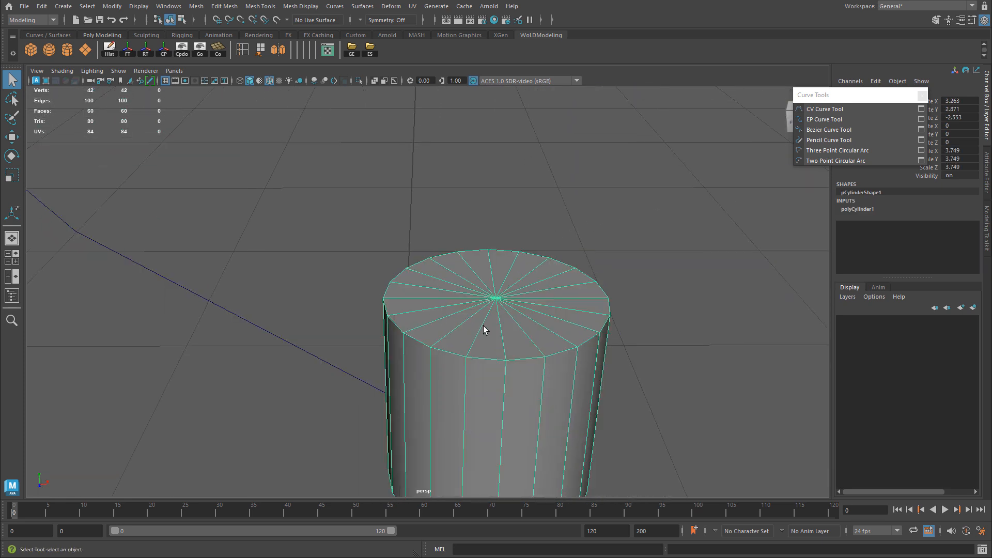
{"action": "left_click", "coordinate": [373, 391]}
{"action": "middle_click_drag", "start_coordinate": [339, 383], "coordinate": [513, 255], "text": "alt"}
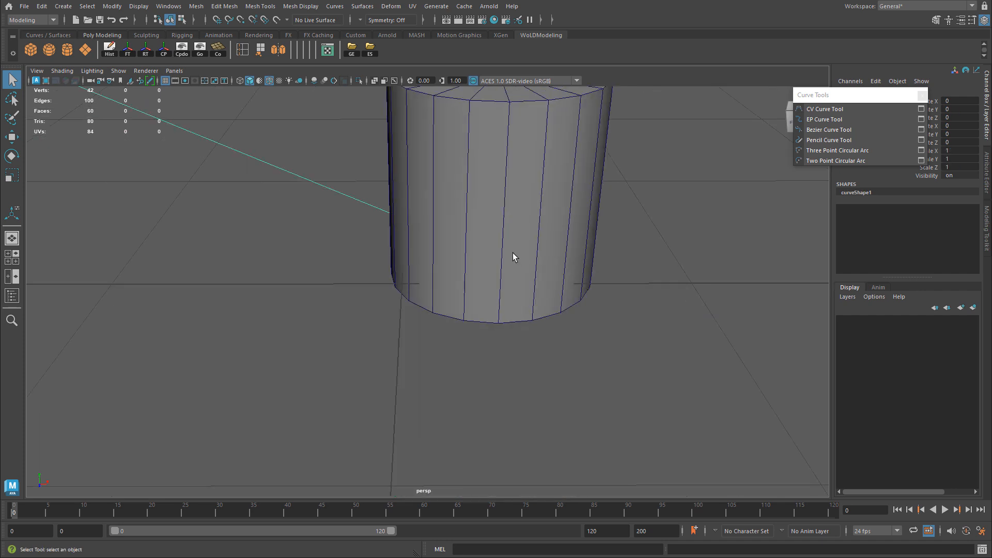
Rotate the cylinder to about 88.071° in Z and -35.525° in X so its cap faces the start of the curve.
{"action": "left_click", "coordinate": [513, 255]}
{"action": "key", "text": "e"}
{"action": "scroll", "coordinate": [516, 266], "scroll_direction": "down", "scroll_amount": 3}
{"action": "left_click_drag", "start_coordinate": [504, 257], "coordinate": [571, 268], "text": "alt"}
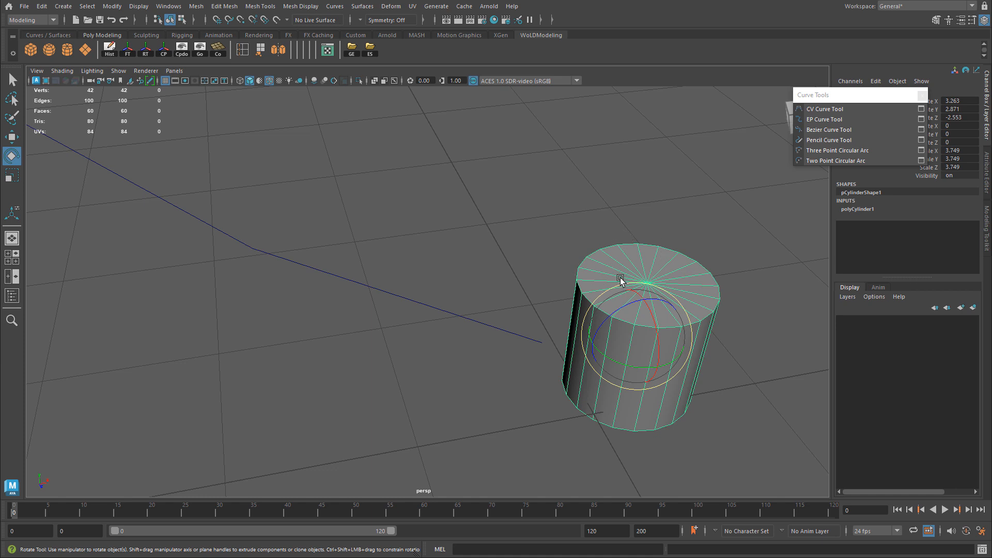
{"action": "key", "text": "f"}
{"action": "left_click_drag", "start_coordinate": [443, 247], "coordinate": [377, 270]}
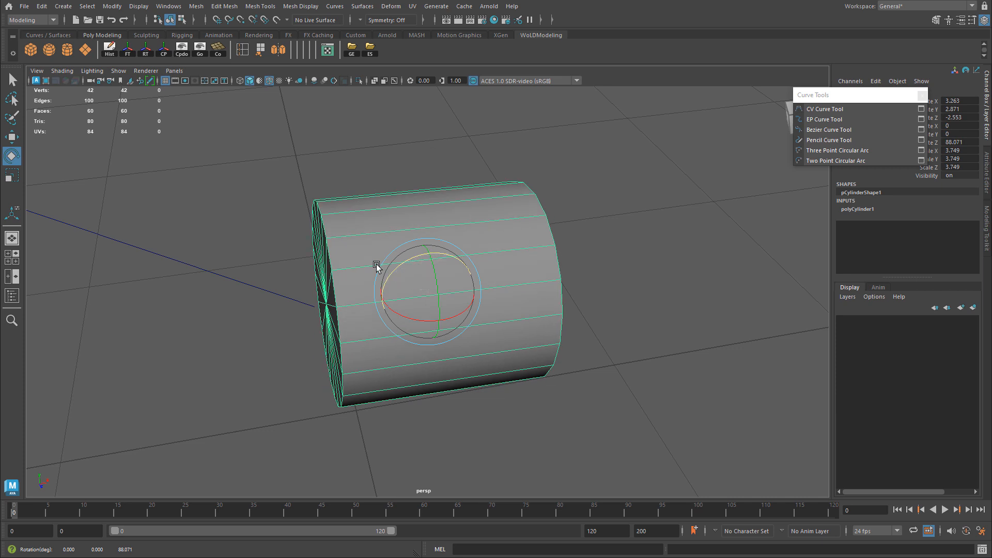
{"action": "left_click_drag", "start_coordinate": [414, 323], "coordinate": [421, 271]}
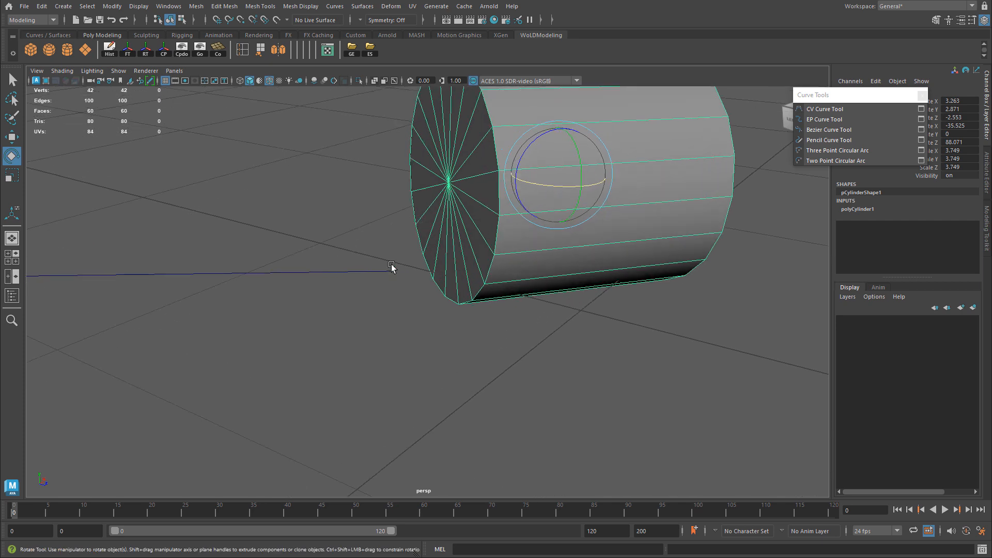
Select the ground curve that starts beside the cylinder's cap and activate the Move tool.
{"action": "left_click", "coordinate": [387, 273]}
{"action": "left_click", "coordinate": [441, 175]}
{"action": "left_click", "coordinate": [356, 272]}
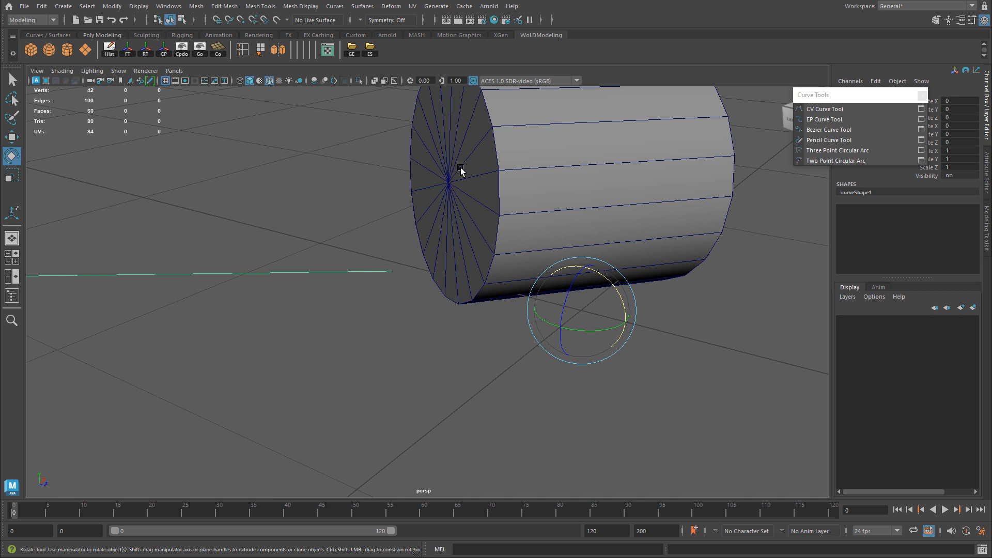
{"action": "left_click_drag", "start_coordinate": [502, 176], "coordinate": [546, 214], "text": "alt"}
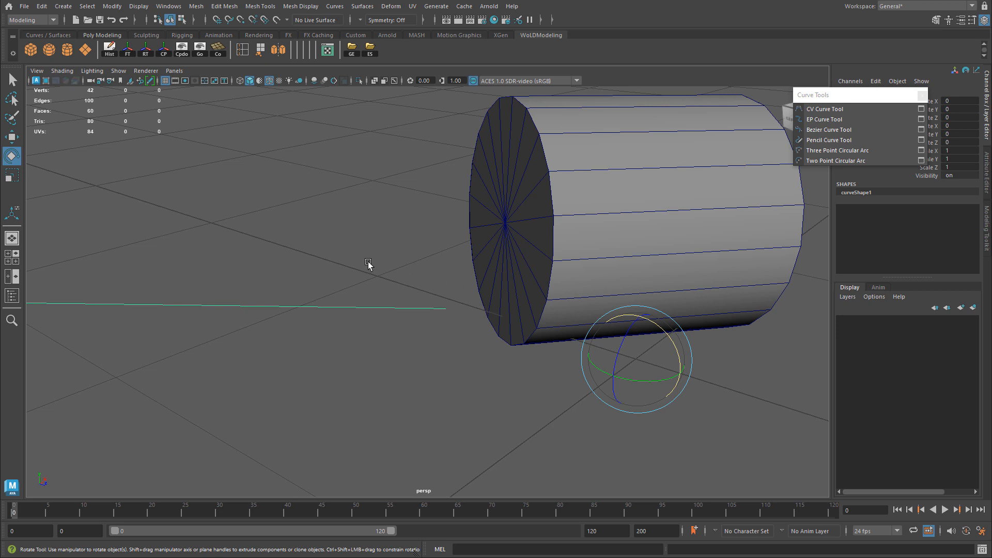
{"action": "key", "text": "w"}
Try to move the ground curve freehand towards the cylinder's cap by its distant pivot, and undo the move.
{"action": "left_click_drag", "start_coordinate": [425, 343], "coordinate": [427, 343], "text": "alt"}
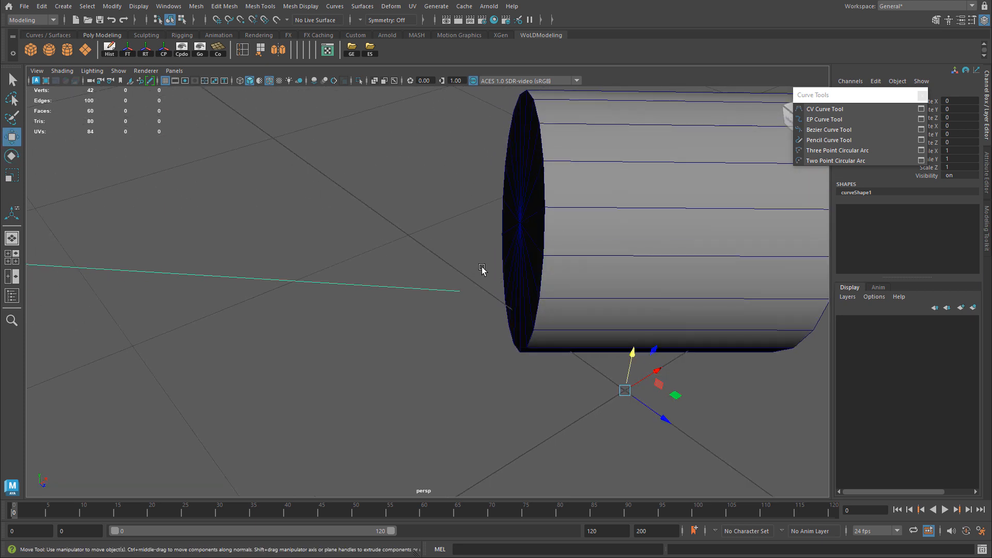
{"action": "left_click_drag", "start_coordinate": [480, 269], "coordinate": [498, 211], "text": "alt"}
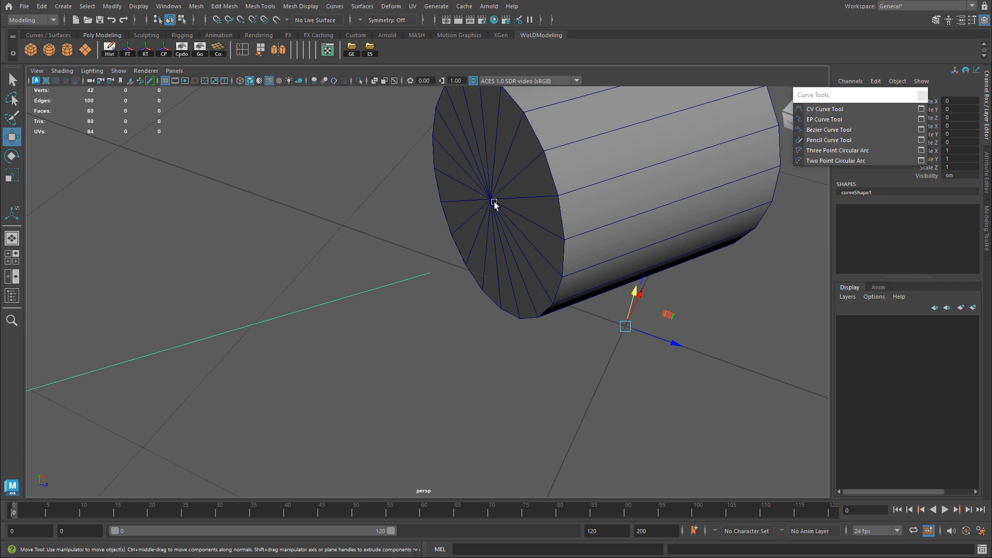
{"action": "left_click_drag", "start_coordinate": [500, 204], "coordinate": [465, 180], "text": "alt"}
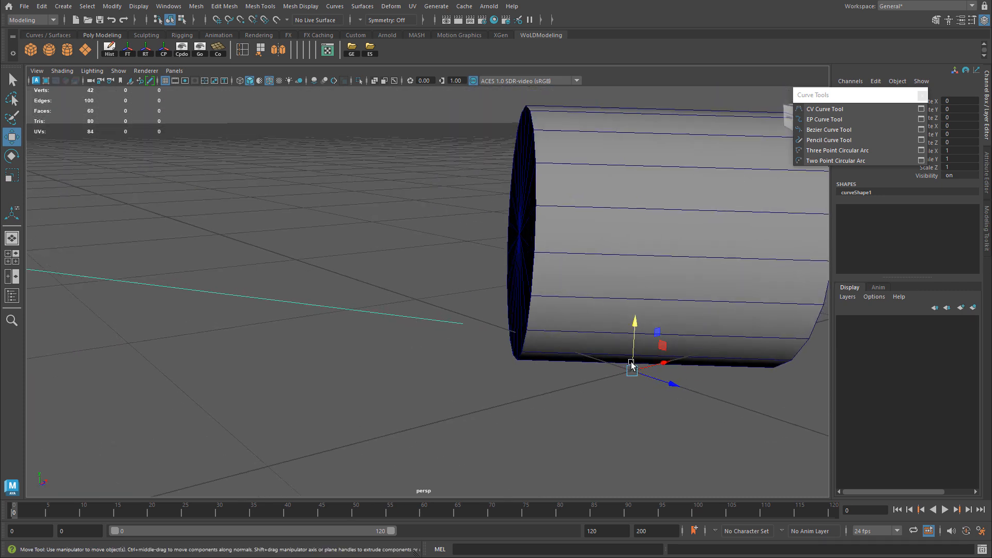
{"action": "left_click_drag", "start_coordinate": [634, 372], "coordinate": [450, 277]}
{"action": "key", "text": "ctrl+z"}
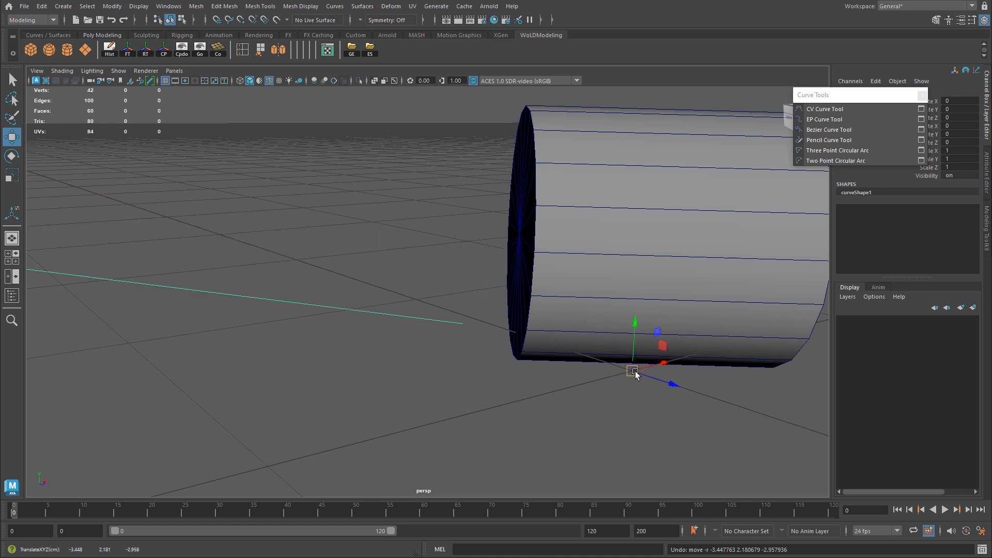
Snap the ground curve's pivot point along the curve to its end nearest the cylinder.
{"action": "left_click_drag", "start_coordinate": [463, 328], "coordinate": [487, 334], "text": "alt"}
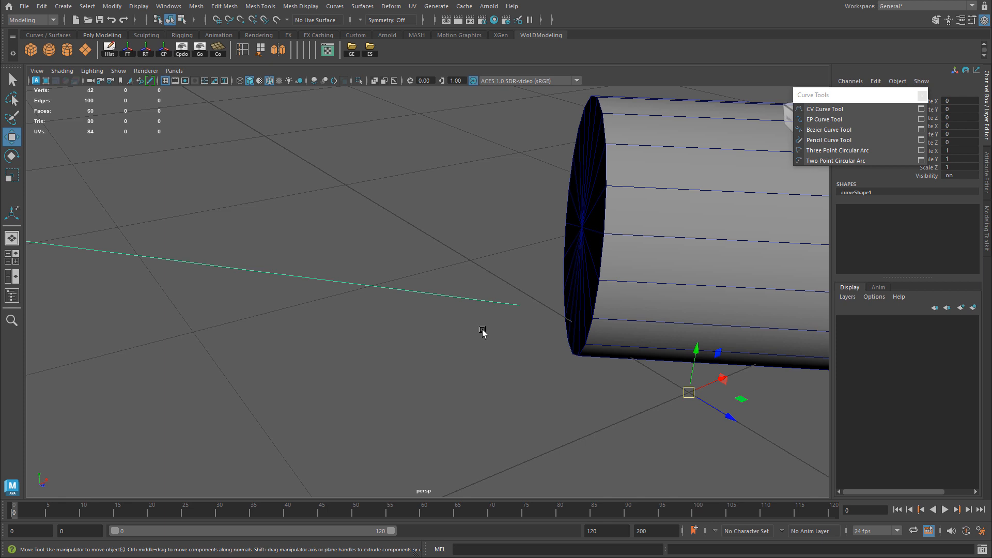
{"action": "key", "text": "d"}
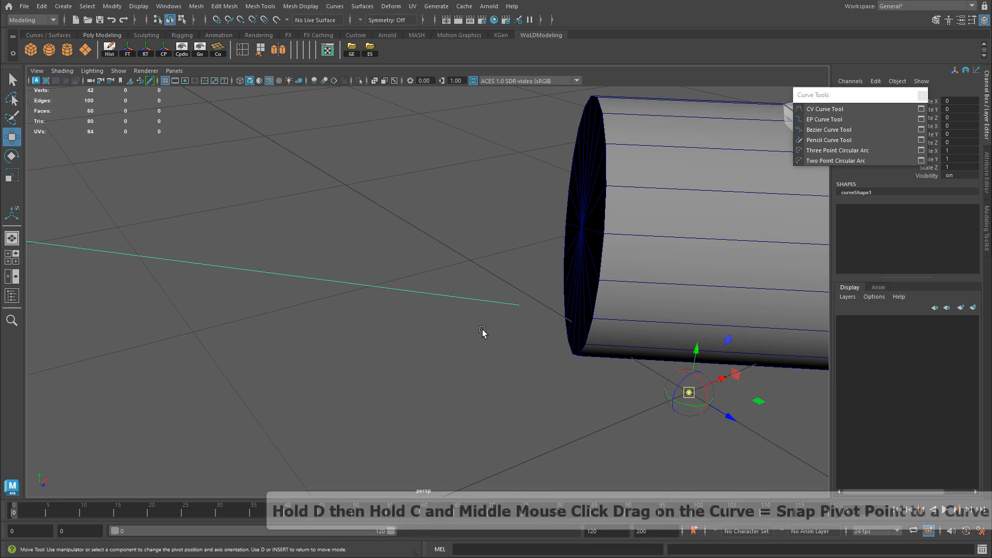
{"action": "key", "text": "c"}
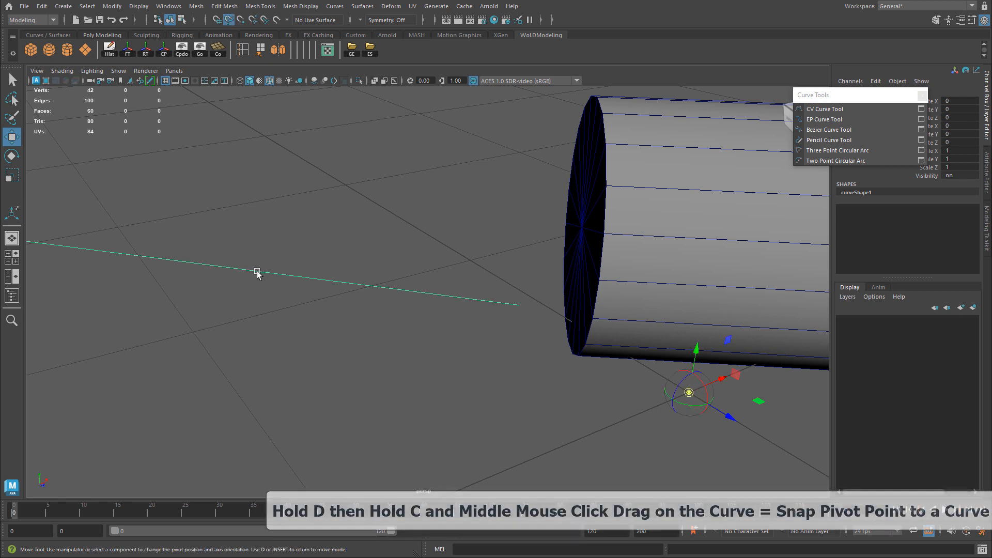
{"action": "middle_click_drag", "start_coordinate": [258, 274], "coordinate": [556, 285]}
{"action": "key", "text": "d"}
Snap the ground curve's start onto the centre vertex of the cylinder's cap.
{"action": "left_click_drag", "start_coordinate": [581, 371], "coordinate": [639, 358], "text": "alt"}
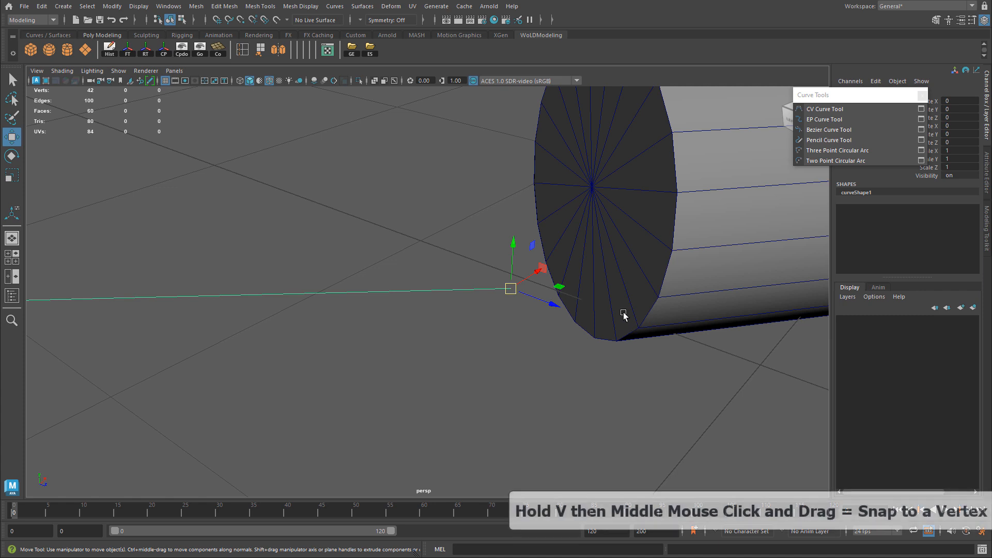
{"action": "middle_click_drag", "start_coordinate": [591, 187], "coordinate": [591, 189]}
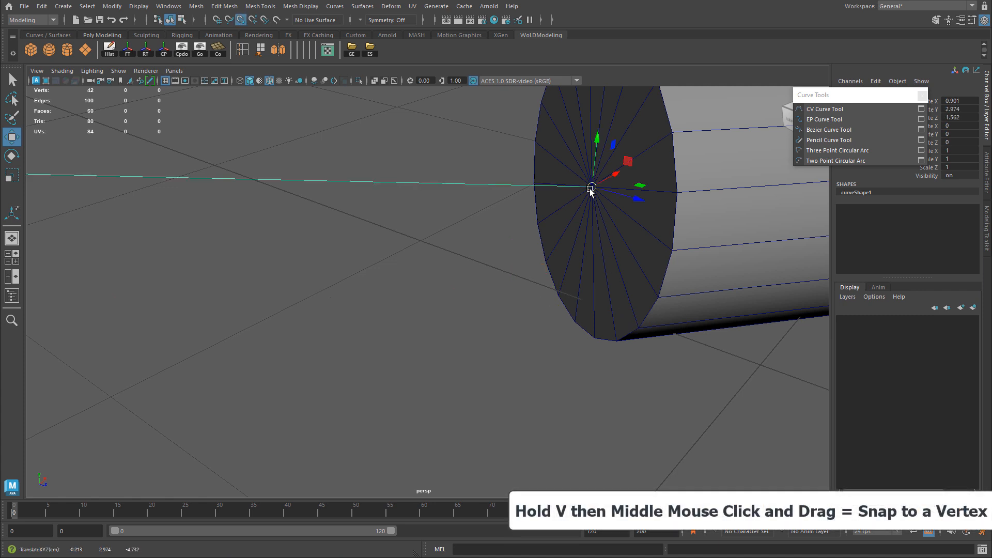
{"action": "left_click_drag", "start_coordinate": [591, 188], "coordinate": [598, 184], "text": "alt"}
Examine how the ground curve meets the centre of the cylinder's cap.
{"action": "left_click", "coordinate": [603, 195]}
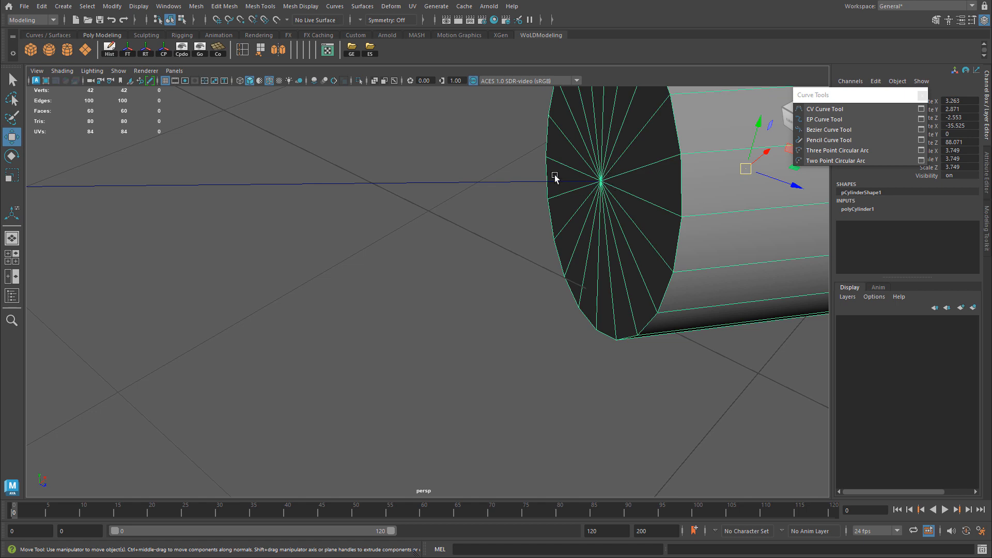
{"action": "left_click", "coordinate": [572, 181]}
{"action": "left_click_drag", "start_coordinate": [527, 215], "coordinate": [532, 195], "text": "alt"}
{"action": "left_click", "coordinate": [602, 203]}
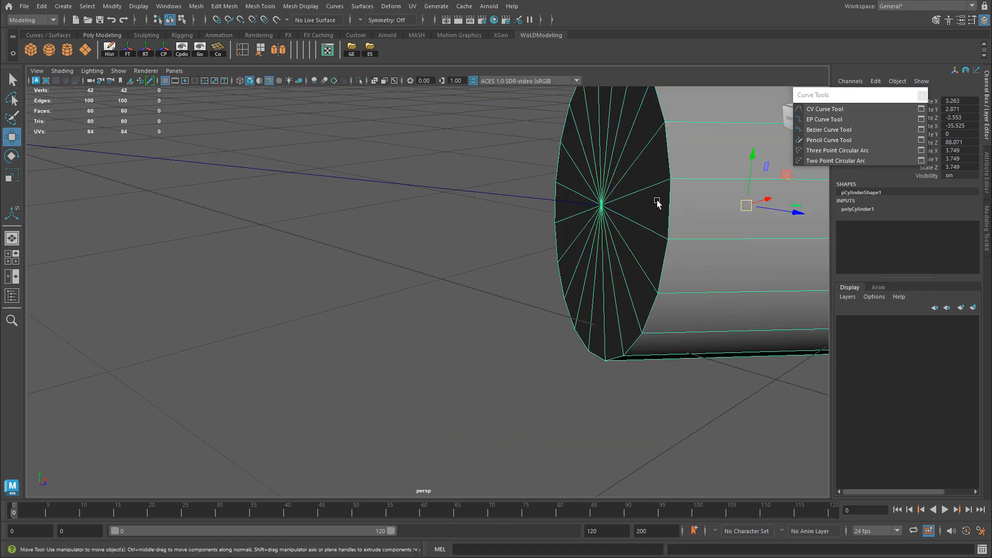
{"action": "left_click_drag", "start_coordinate": [657, 202], "coordinate": [640, 221], "text": "alt"}
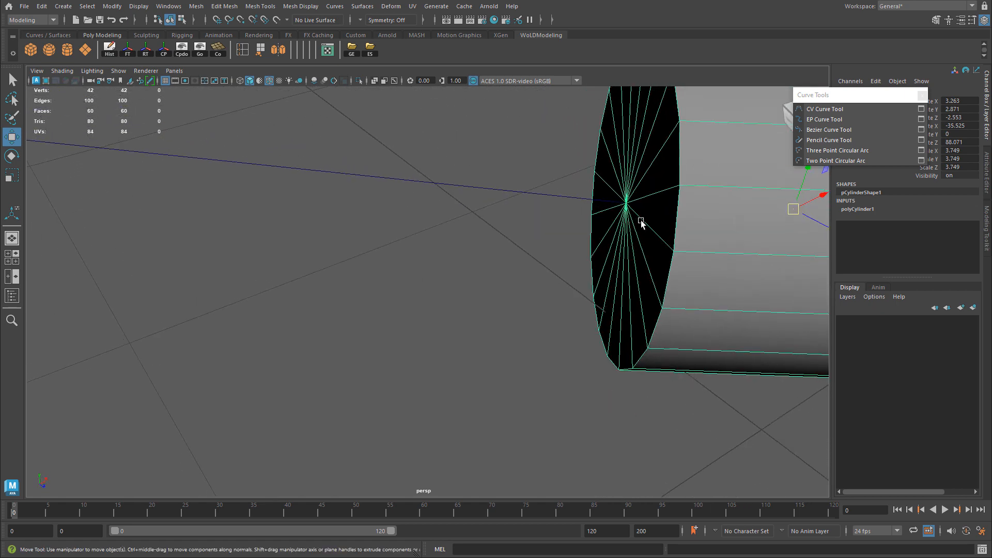
Switch the cylinder to face mode with its cap faces selected, and add the ground curve to the selection.
{"action": "right_click_drag", "start_coordinate": [698, 218], "coordinate": [524, 216], "text": "alt"}
{"action": "left_click_drag", "start_coordinate": [523, 216], "coordinate": [553, 177], "text": "alt"}
{"action": "right_click_drag", "start_coordinate": [554, 172], "coordinate": [555, 194]}
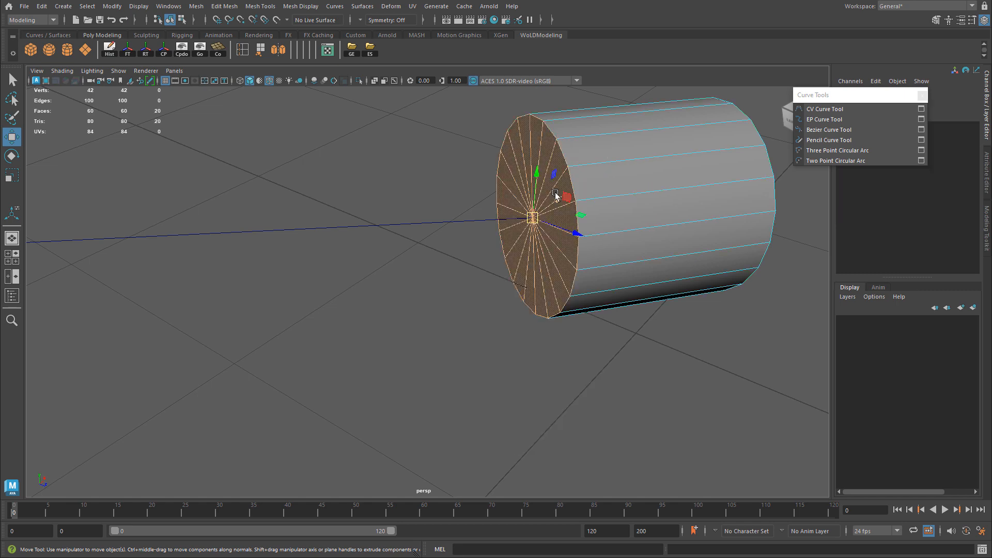
{"action": "left_click_drag", "start_coordinate": [556, 196], "coordinate": [440, 265], "text": "alt"}
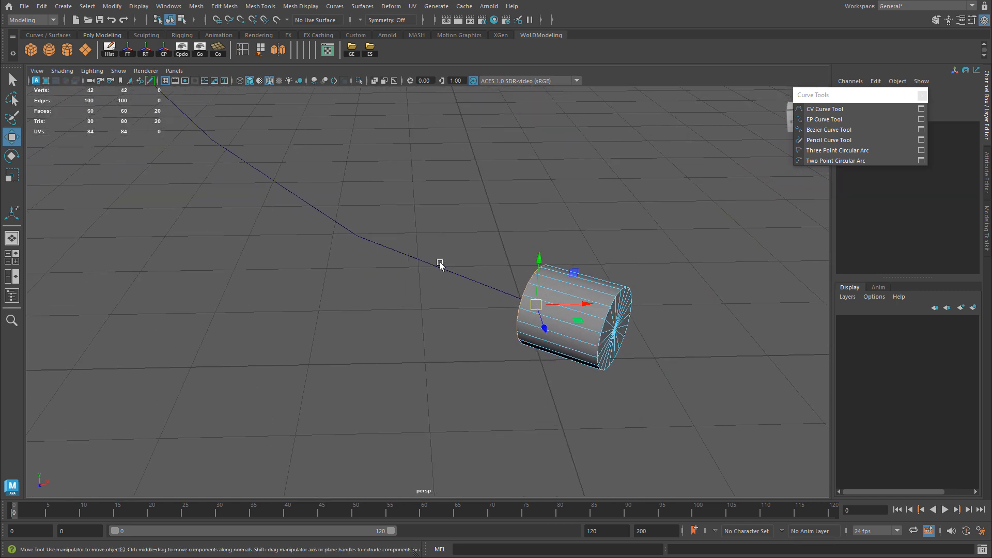
{"action": "left_click", "coordinate": [427, 263]}
{"action": "left_click_drag", "start_coordinate": [432, 305], "coordinate": [457, 305], "text": "alt"}
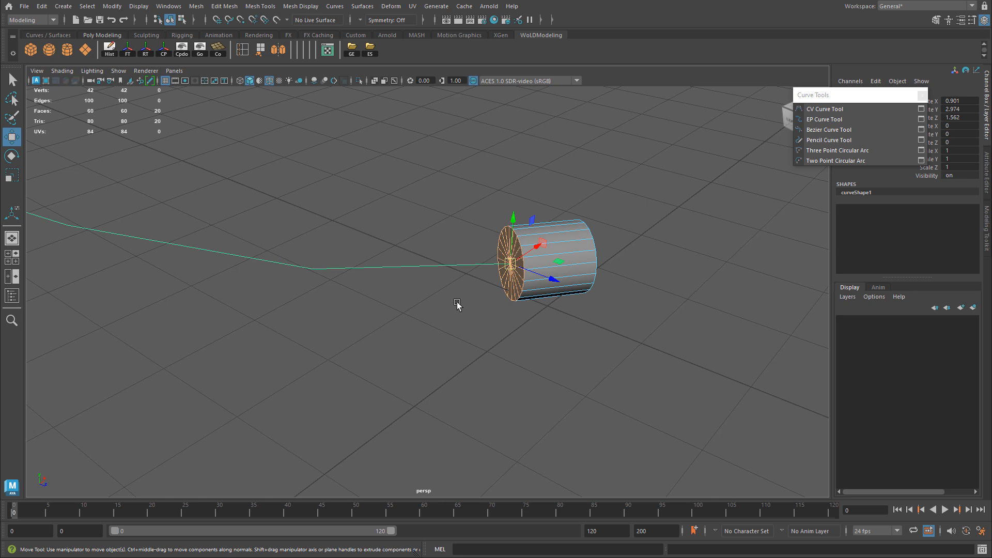
Extrude the cylinder's cap faces along the ground curve with 25 divisions.
{"action": "key", "text": "ctrl+e"}
{"action": "left_click_drag", "start_coordinate": [457, 303], "coordinate": [376, 272], "text": "alt"}
{"action": "right_click_drag", "start_coordinate": [375, 273], "coordinate": [646, 272], "text": "alt"}
{"action": "left_click_drag", "start_coordinate": [646, 272], "coordinate": [705, 295], "text": "alt"}
{"action": "right_click_drag", "start_coordinate": [702, 304], "coordinate": [673, 275], "text": "alt"}
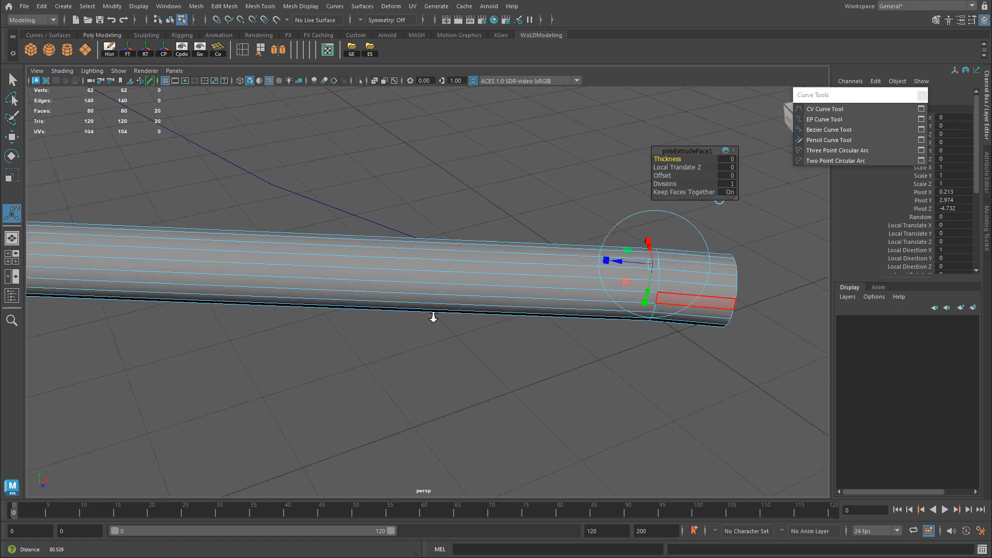
{"action": "left_click", "coordinate": [667, 184]}
{"action": "middle_click_drag", "start_coordinate": [667, 184], "coordinate": [794, 187]}
Examine the extruded tube's bends and segment spacing along its full length.
{"action": "left_click_drag", "start_coordinate": [272, 277], "coordinate": [446, 251], "text": "alt"}
{"action": "middle_click_drag", "start_coordinate": [446, 250], "coordinate": [410, 235], "text": "alt"}
{"action": "right_click_drag", "start_coordinate": [409, 235], "coordinate": [454, 235], "text": "alt"}
{"action": "middle_click_drag", "start_coordinate": [454, 236], "coordinate": [538, 256], "text": "alt"}
{"action": "middle_click_drag", "start_coordinate": [417, 222], "coordinate": [392, 228], "text": "alt"}
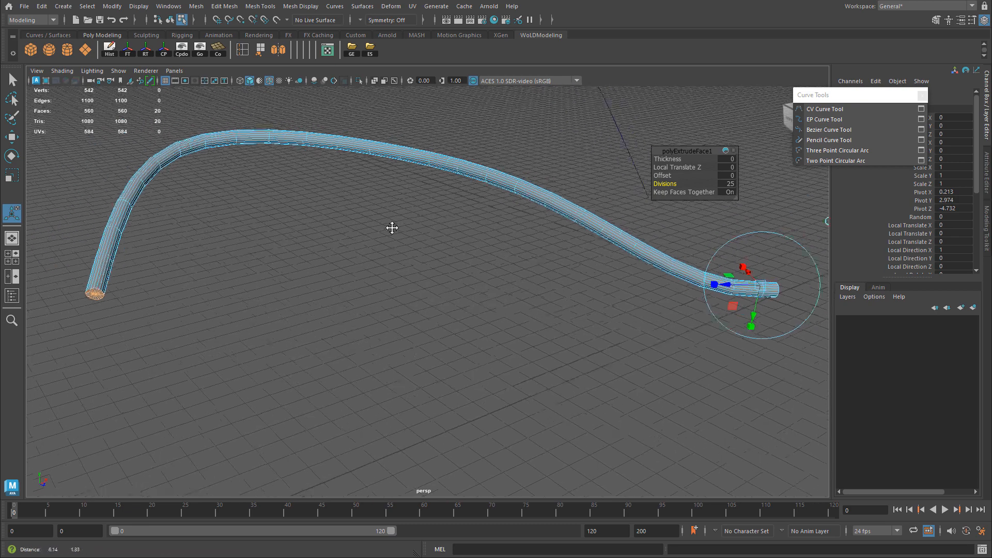
{"action": "right_click_drag", "start_coordinate": [392, 228], "coordinate": [692, 184], "text": "alt"}
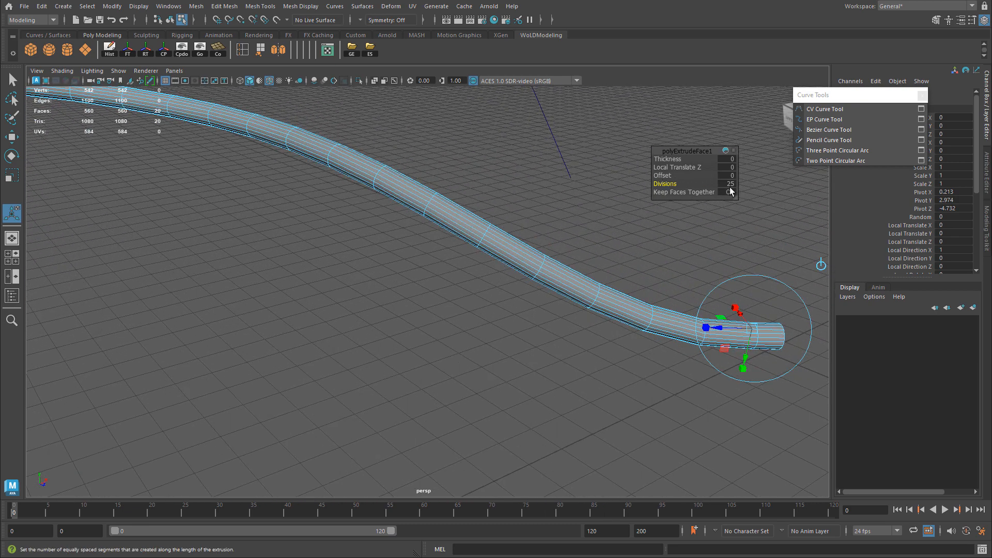
{"action": "right_click_drag", "start_coordinate": [473, 211], "coordinate": [213, 216], "text": "alt"}
{"action": "mouse_move", "coordinate": [213, 216]}
{"action": "left_mouse_down", "text": "alt"}
{"action": "mouse_move", "coordinate": [199, 215]}
{"action": "mouse_move", "coordinate": [213, 212]}
{"action": "left_mouse_up", "text": "alt"}
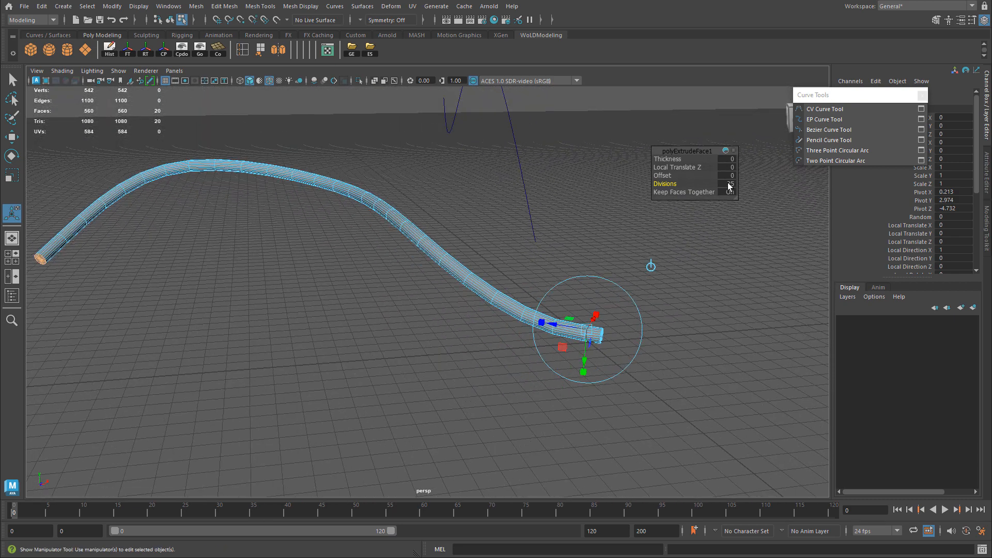
Try 40 divisions on the tube's extrusion, and set the divisions back to 25.
{"action": "key", "text": "Return"}
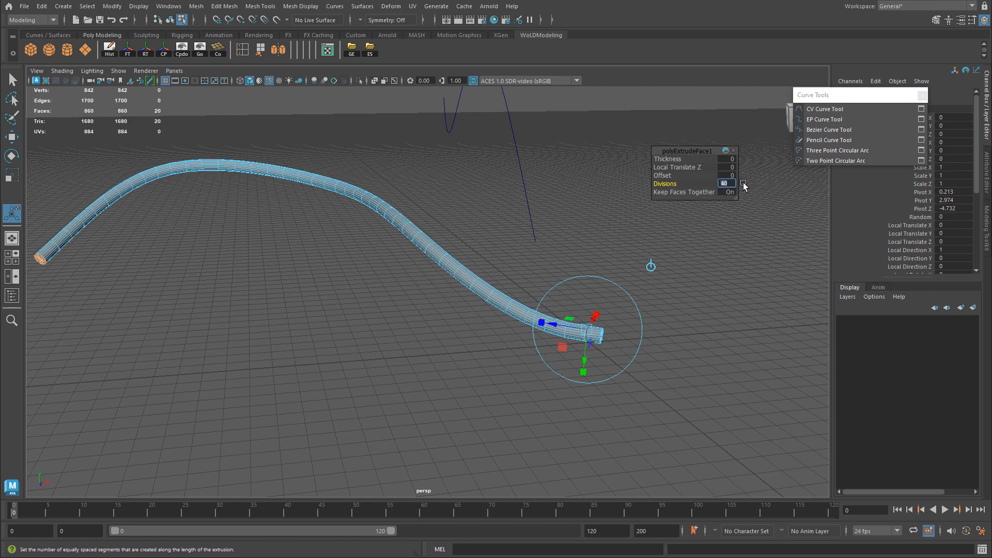
{"action": "type", "text": "25"}
{"action": "key", "text": "Return"}
Return the tube to object mode, clear the selection and activate the Move tool.
{"action": "middle_click_drag", "start_coordinate": [390, 241], "coordinate": [442, 220], "text": "alt"}
{"action": "right_click_drag", "start_coordinate": [442, 220], "coordinate": [494, 192]}
{"action": "left_click", "coordinate": [494, 192]}
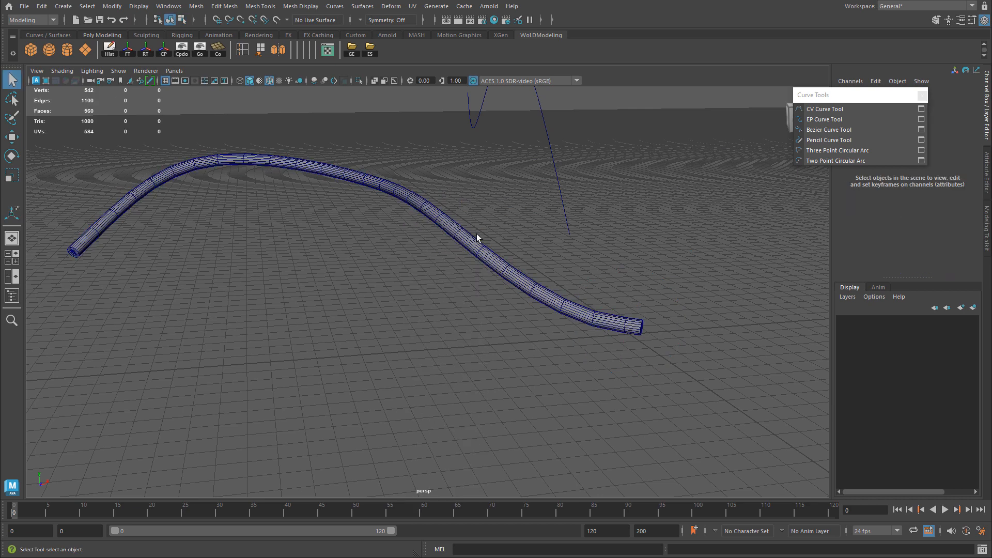
{"action": "left_click", "coordinate": [465, 244]}
{"action": "left_click", "coordinate": [472, 230]}
{"action": "key", "text": "w"}
{"action": "left_click_drag", "start_coordinate": [472, 230], "coordinate": [407, 238], "text": "alt"}
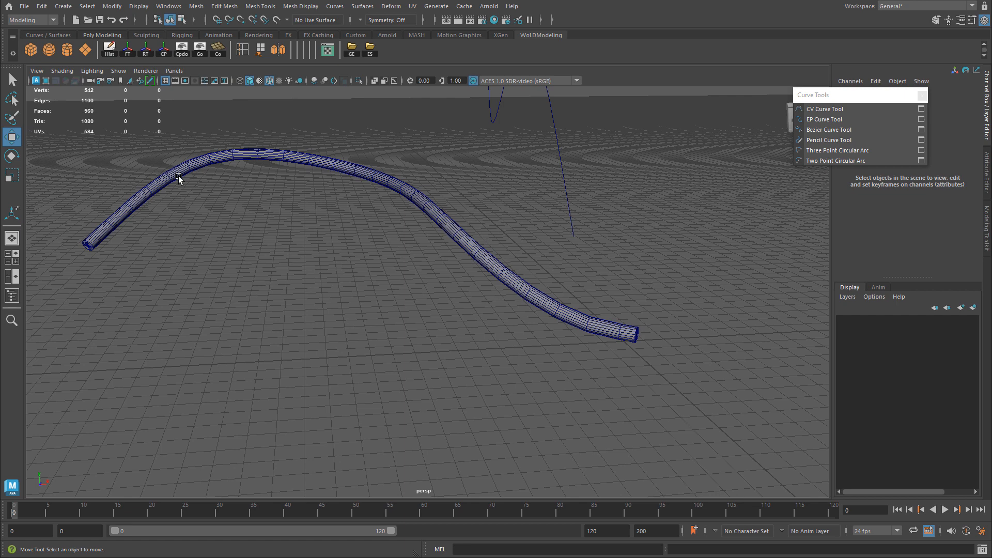
Select the ground curve inside the tube using wireframe display, and return the view to shaded display.
{"action": "left_click", "coordinate": [389, 189]}
{"action": "right_click_drag", "start_coordinate": [404, 203], "coordinate": [476, 227], "text": "alt"}
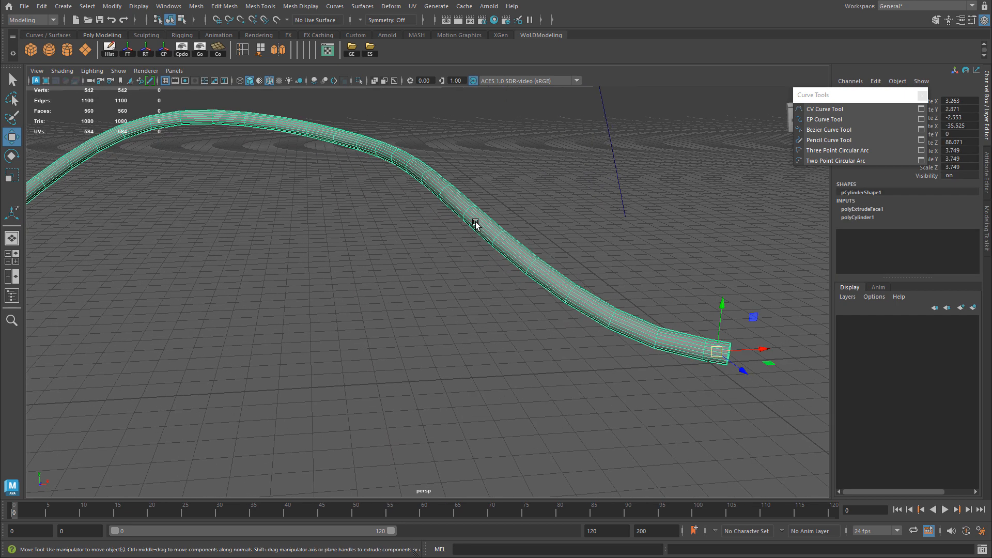
{"action": "key", "text": "4"}
{"action": "scroll", "coordinate": [496, 221], "scroll_direction": "up", "scroll_amount": 10}
{"action": "left_click", "coordinate": [448, 212]}
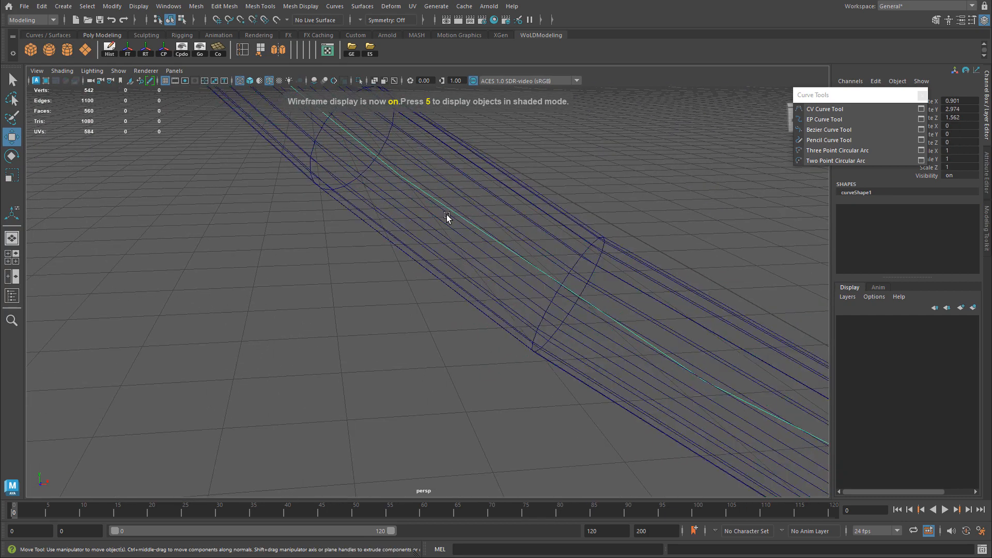
{"action": "scroll", "coordinate": [448, 210], "scroll_direction": "down", "scroll_amount": 10}
{"action": "key", "text": "5"}
{"action": "mouse_move", "coordinate": [299, 224]}
{"action": "left_mouse_down", "text": "alt"}
{"action": "mouse_move", "coordinate": [343, 206]}
{"action": "mouse_move", "coordinate": [483, 213]}
{"action": "mouse_move", "coordinate": [458, 243]}
{"action": "left_mouse_up", "text": "alt"}
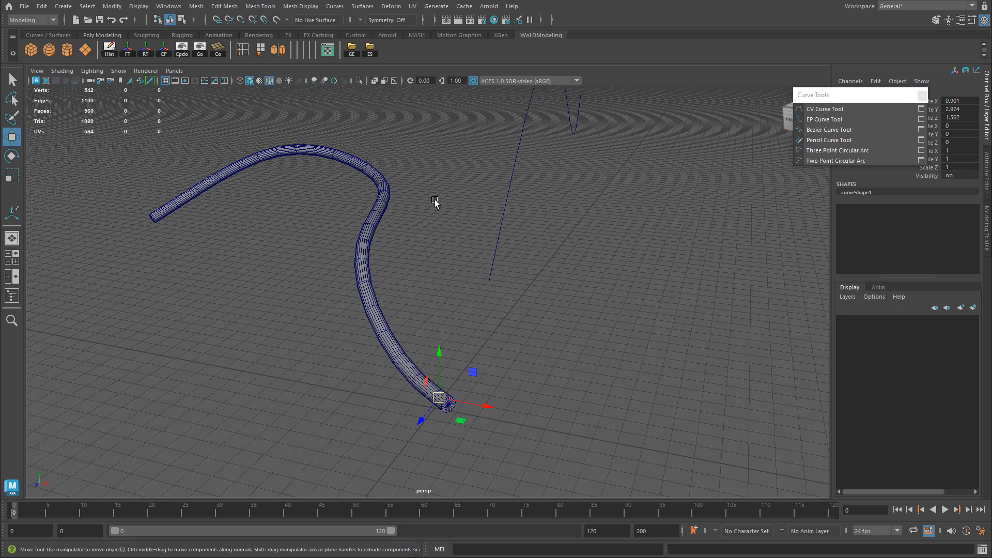
Show the ground curve's control vertices and move several around the bends to reshape the tube.
{"action": "right_click", "coordinate": [424, 161]}
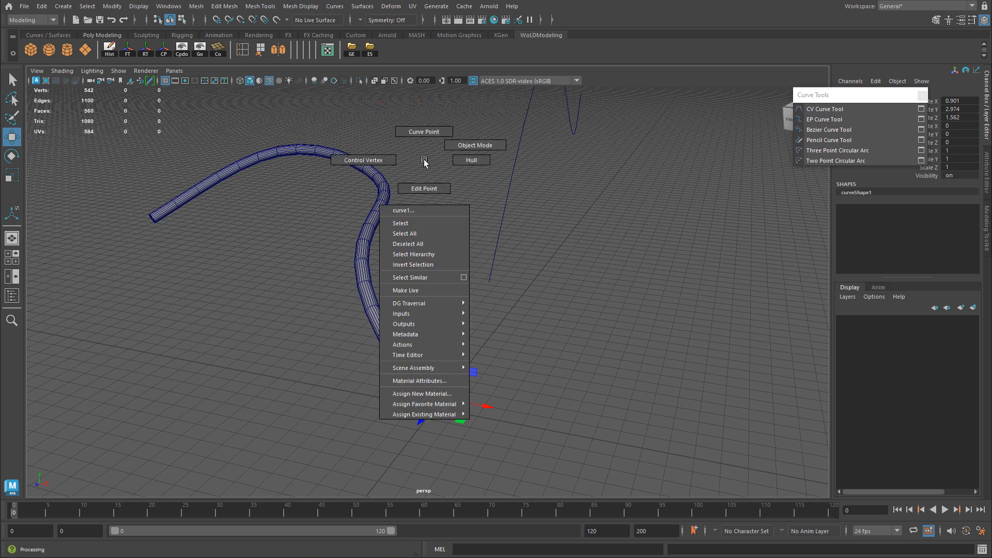
{"action": "left_click", "coordinate": [387, 165]}
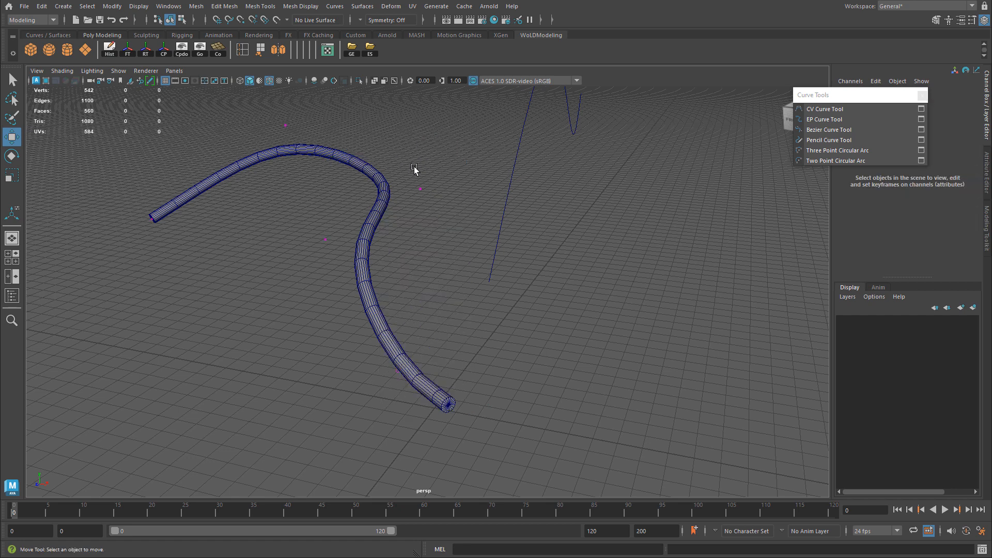
{"action": "left_click_drag", "start_coordinate": [409, 168], "coordinate": [439, 232]}
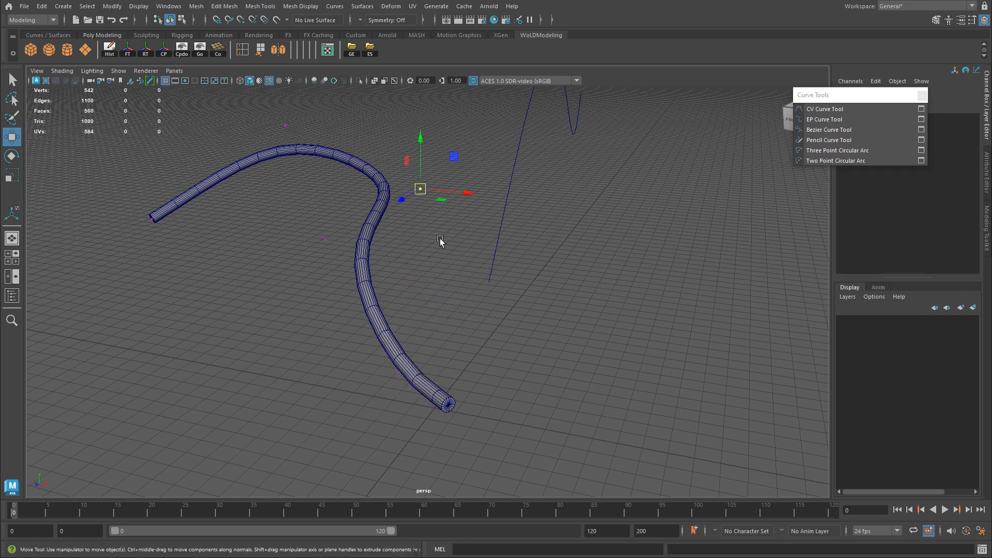
{"action": "middle_click_drag", "start_coordinate": [434, 234], "coordinate": [461, 249], "text": "alt"}
{"action": "mouse_move", "coordinate": [441, 149]}
{"action": "left_mouse_down"}
{"action": "mouse_move", "coordinate": [455, 215]}
{"action": "mouse_move", "coordinate": [454, 129]}
{"action": "mouse_move", "coordinate": [456, 161]}
{"action": "left_mouse_up"}
{"action": "left_click", "coordinate": [353, 254]}
{"action": "left_click_drag", "start_coordinate": [356, 214], "coordinate": [358, 268]}
{"action": "left_click_drag", "start_coordinate": [291, 113], "coordinate": [310, 147]}
{"action": "mouse_move", "coordinate": [306, 110]}
{"action": "left_mouse_down"}
{"action": "mouse_move", "coordinate": [312, 143]}
{"action": "mouse_move", "coordinate": [309, 83]}
{"action": "mouse_move", "coordinate": [309, 98]}
{"action": "left_mouse_up"}
Adjust the control vertices near the tube's upper and lower bends to refine its path from another angle.
{"action": "left_click_drag", "start_coordinate": [315, 169], "coordinate": [168, 163], "text": "alt"}
{"action": "left_click_drag", "start_coordinate": [365, 250], "coordinate": [631, 240], "text": "alt"}
{"action": "mouse_move", "coordinate": [563, 121]}
{"action": "left_mouse_down"}
{"action": "mouse_move", "coordinate": [538, 124]}
{"action": "mouse_move", "coordinate": [551, 122]}
{"action": "left_mouse_up"}
{"action": "mouse_move", "coordinate": [539, 231]}
{"action": "left_mouse_down"}
{"action": "mouse_move", "coordinate": [573, 252]}
{"action": "mouse_move", "coordinate": [511, 252]}
{"action": "mouse_move", "coordinate": [538, 249]}
{"action": "left_mouse_up"}
{"action": "left_click_drag", "start_coordinate": [460, 274], "coordinate": [492, 243], "text": "alt"}
Select the tube and delete its construction history.
{"action": "left_click", "coordinate": [488, 240]}
{"action": "left_click_drag", "start_coordinate": [565, 242], "coordinate": [539, 254], "text": "alt"}
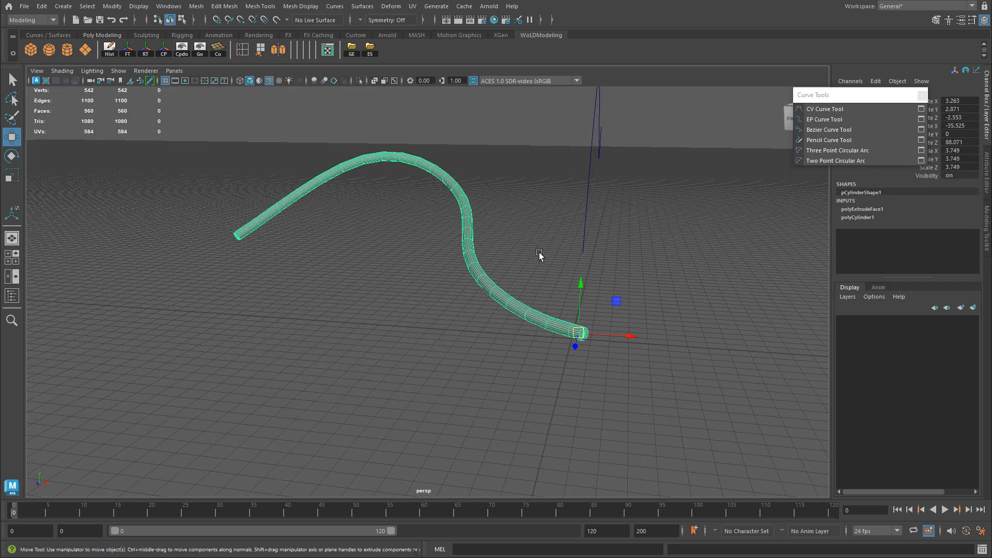
{"action": "left_click", "coordinate": [108, 50]}
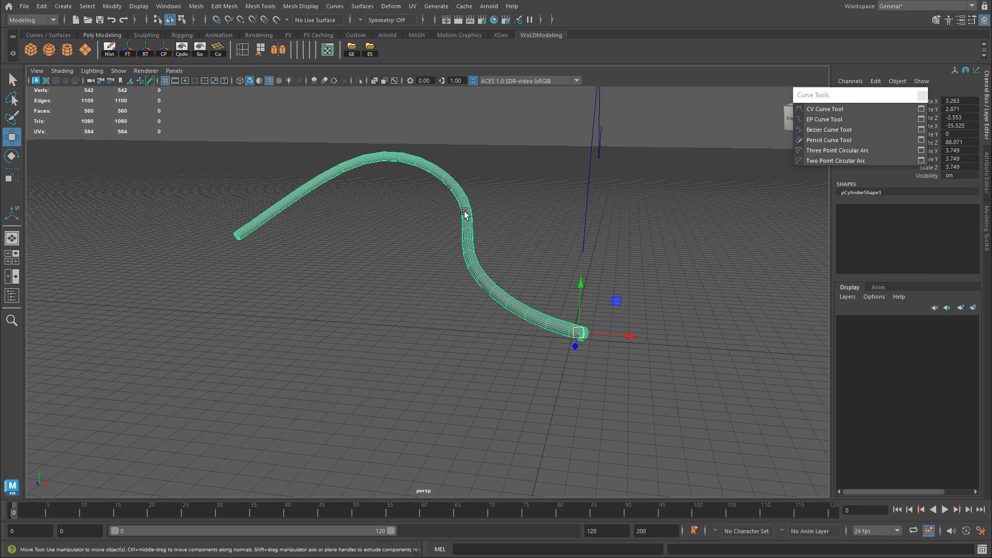
Try moving the ground curve's control vertices with the tube's history deleted, undoing each move.
{"action": "left_click_drag", "start_coordinate": [503, 252], "coordinate": [480, 318]}
{"action": "right_click_drag", "start_coordinate": [513, 223], "coordinate": [455, 222]}
{"action": "left_click_drag", "start_coordinate": [427, 199], "coordinate": [508, 242]}
{"action": "left_click_drag", "start_coordinate": [483, 206], "coordinate": [520, 124]}
{"action": "key", "text": "ctrl+z"}
{"action": "left_click_drag", "start_coordinate": [482, 200], "coordinate": [417, 277]}
{"action": "key", "text": "ctrl+z"}
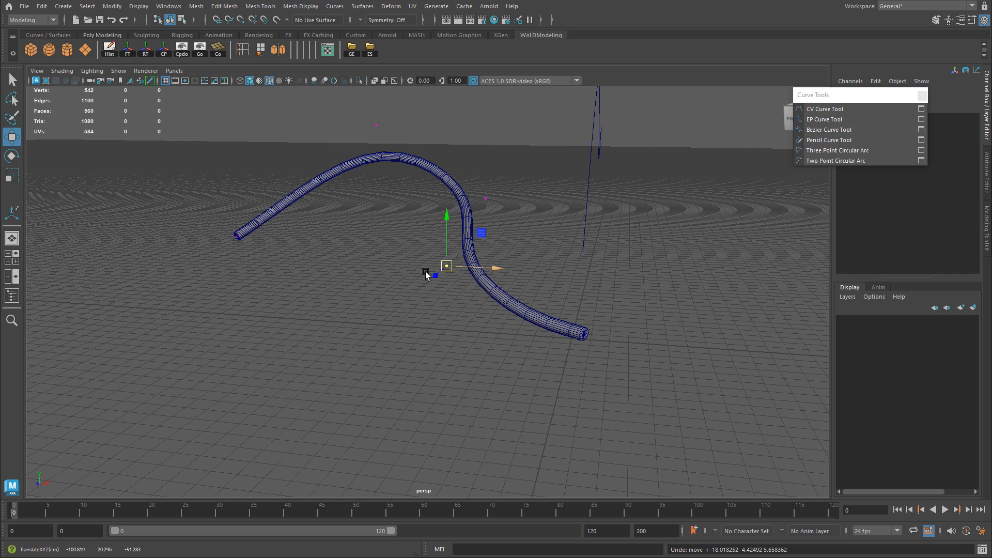
Undo the history deletion, curve edits and extrusion back to the short cylinder with the ground curve selected.
{"action": "key", "text": "ctrl+z"}
{"action": "key", "text": "ctrl+z"}
{"action": "key", "text": "ctrl+z"}
{"action": "key", "text": "ctrl+z"}
{"action": "key", "text": "ctrl+z"}
{"action": "key", "text": "ctrl+z"}
{"action": "key", "text": "ctrl+z"}
{"action": "key", "text": "ctrl+z"}
{"action": "key", "text": "ctrl+z"}
{"action": "key", "text": "ctrl+z"}
{"action": "key", "text": "ctrl+z"}
{"action": "key", "text": "ctrl+z"}
{"action": "key", "text": "ctrl+z"}
{"action": "key", "text": "ctrl+z"}
{"action": "key", "text": "ctrl+z"}
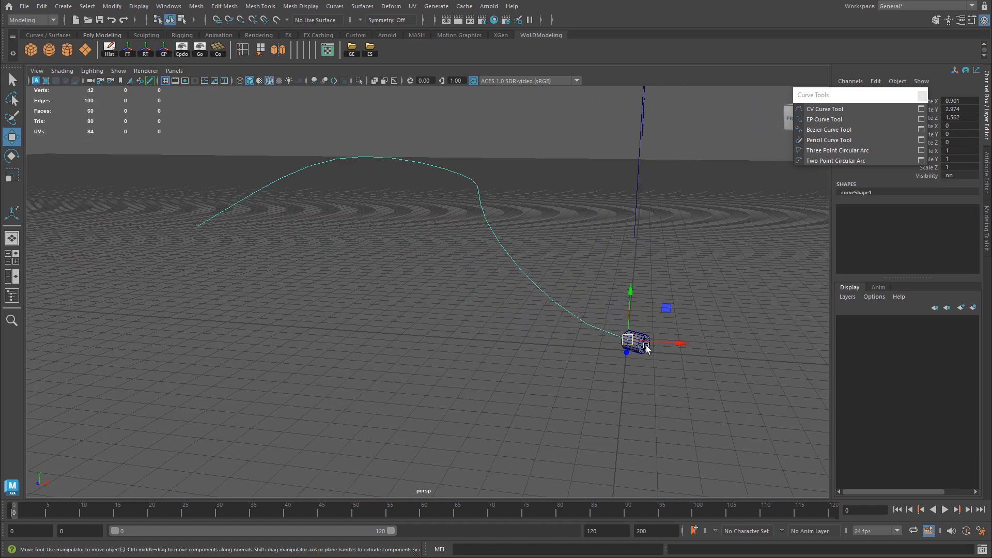
Examine how the cylinder's cap meets the ground curve's start point, and check the curve's far end.
{"action": "left_click", "coordinate": [646, 346]}
{"action": "left_click_drag", "start_coordinate": [618, 367], "coordinate": [541, 353], "text": "alt"}
{"action": "right_click_drag", "start_coordinate": [540, 352], "coordinate": [680, 367], "text": "alt"}
{"action": "middle_click_drag", "start_coordinate": [680, 368], "coordinate": [517, 335], "text": "alt"}
{"action": "right_click_drag", "start_coordinate": [517, 336], "coordinate": [670, 338], "text": "alt"}
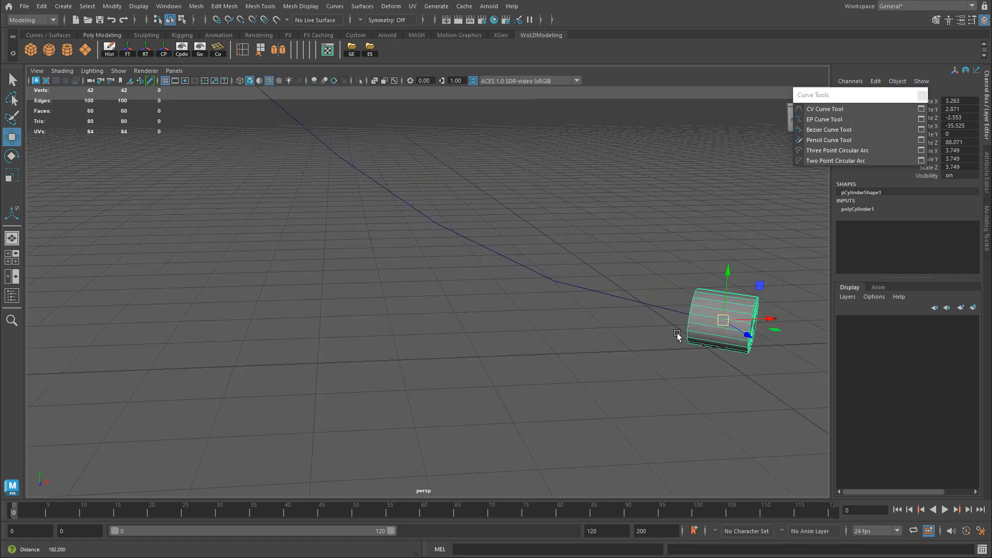
{"action": "key", "text": "f"}
{"action": "left_click_drag", "start_coordinate": [366, 247], "coordinate": [514, 308]}
{"action": "middle_click_drag", "start_coordinate": [514, 308], "coordinate": [414, 281], "text": "alt"}
{"action": "right_click_drag", "start_coordinate": [413, 282], "coordinate": [556, 318], "text": "alt"}
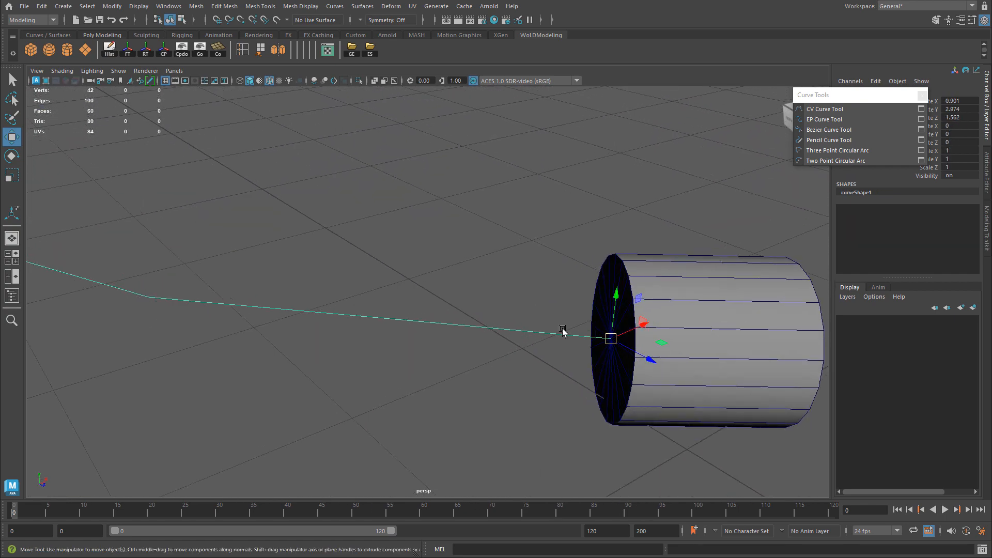
{"action": "left_click_drag", "start_coordinate": [594, 340], "coordinate": [610, 344]}
{"action": "right_click_drag", "start_coordinate": [610, 337], "coordinate": [412, 350], "text": "alt"}
{"action": "left_click_drag", "start_coordinate": [412, 350], "coordinate": [439, 310], "text": "alt"}
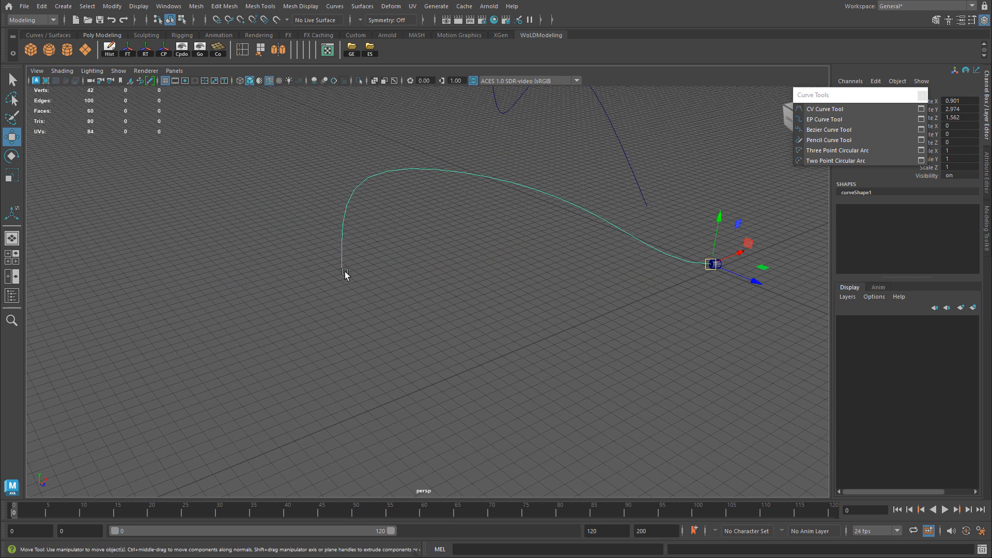
{"action": "middle_click_drag", "start_coordinate": [623, 288], "coordinate": [465, 290], "text": "alt"}
{"action": "right_click_drag", "start_coordinate": [466, 291], "coordinate": [609, 289], "text": "alt"}
{"action": "middle_click_drag", "start_coordinate": [610, 289], "coordinate": [516, 370], "text": "alt"}
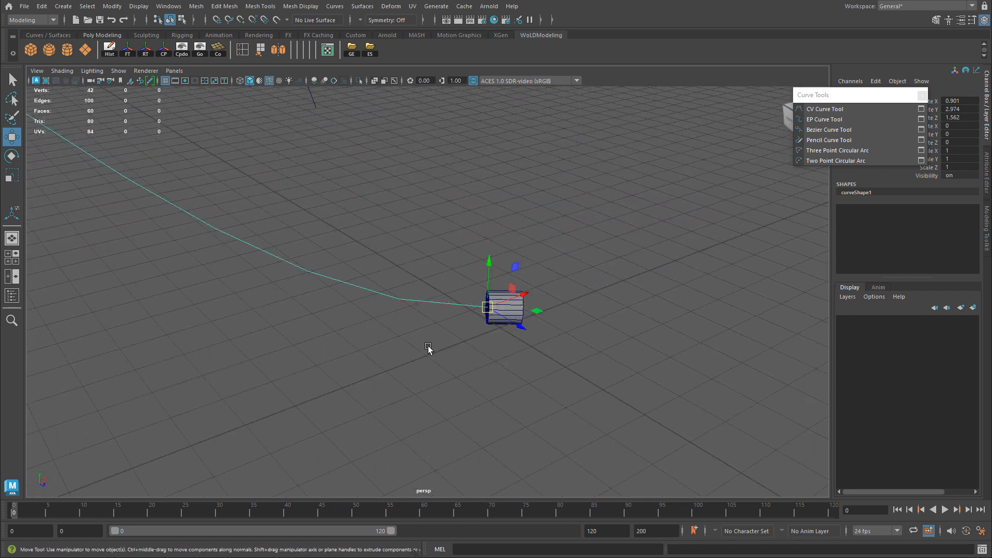
{"action": "right_click_drag", "start_coordinate": [516, 370], "coordinate": [649, 326], "text": "alt"}
{"action": "left_click", "coordinate": [679, 310]}
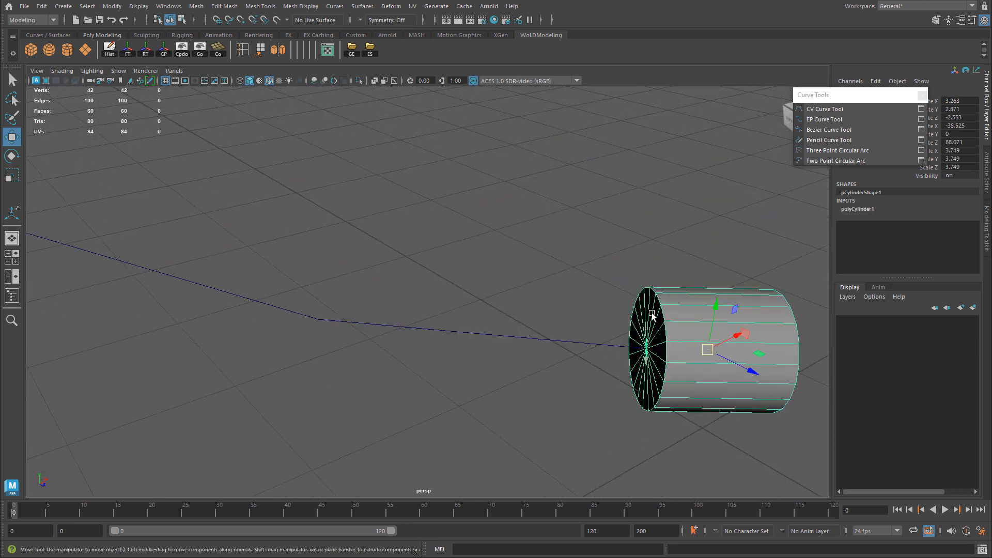
{"action": "left_click", "coordinate": [549, 342]}
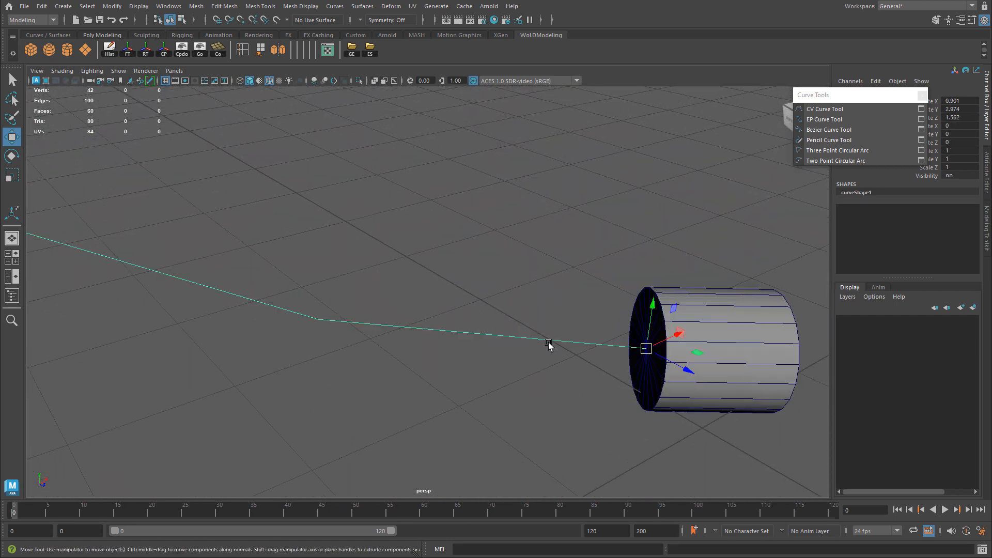
Snap the cylinder's pivot to the center vertex of the cap facing away from the curve.
{"action": "left_click", "coordinate": [647, 350]}
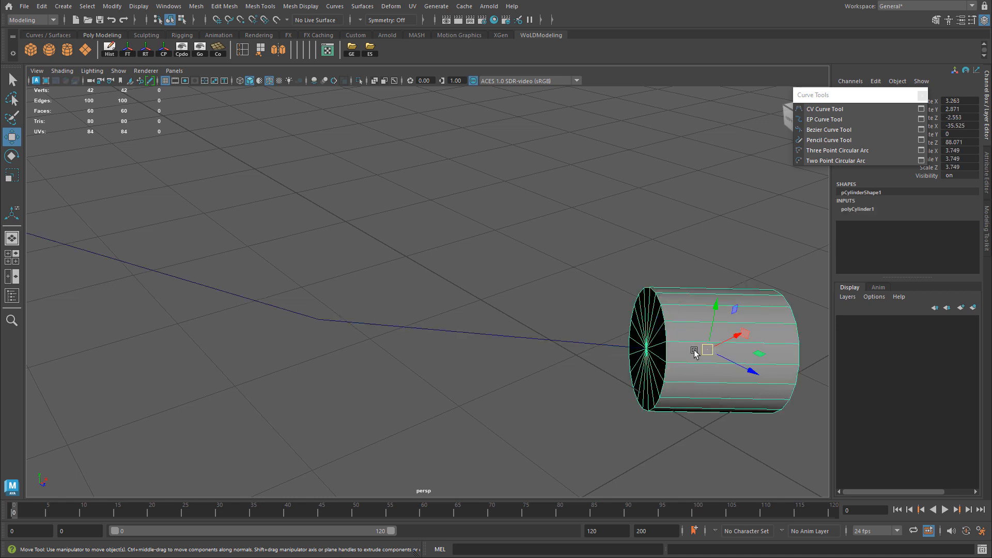
{"action": "left_click_drag", "start_coordinate": [750, 347], "coordinate": [424, 293], "text": "alt"}
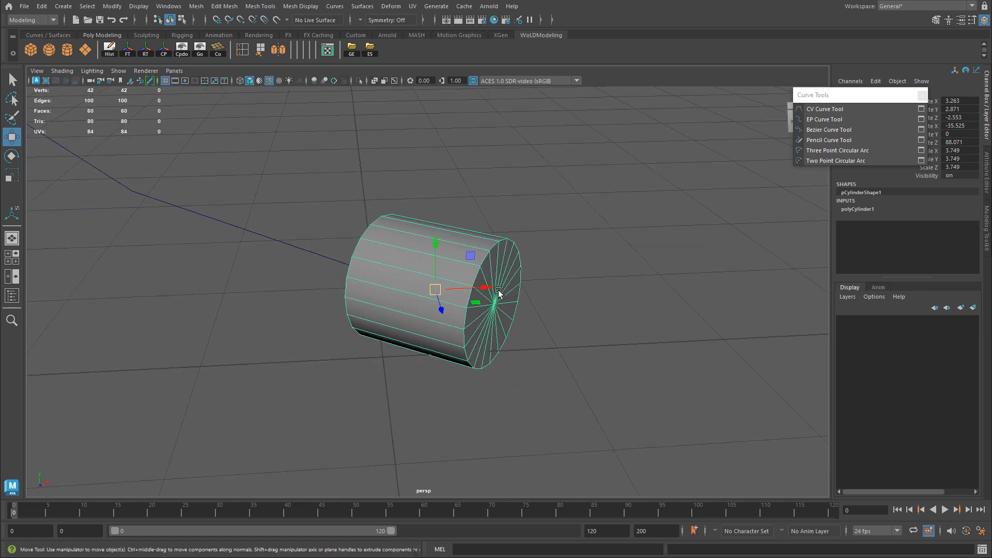
{"action": "scroll", "coordinate": [499, 300], "scroll_direction": "up", "scroll_amount": 4}
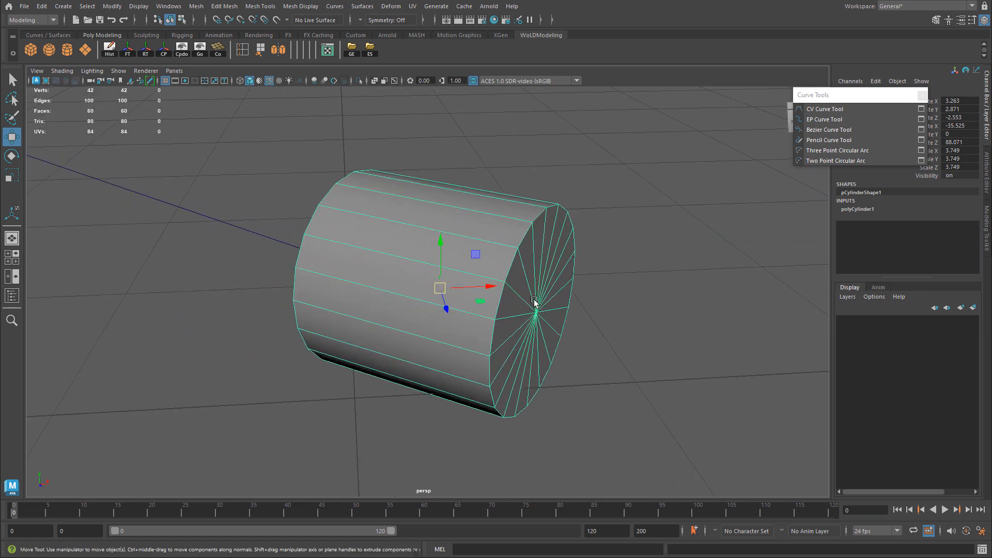
{"action": "left_click_drag", "start_coordinate": [386, 281], "coordinate": [361, 252], "text": "alt"}
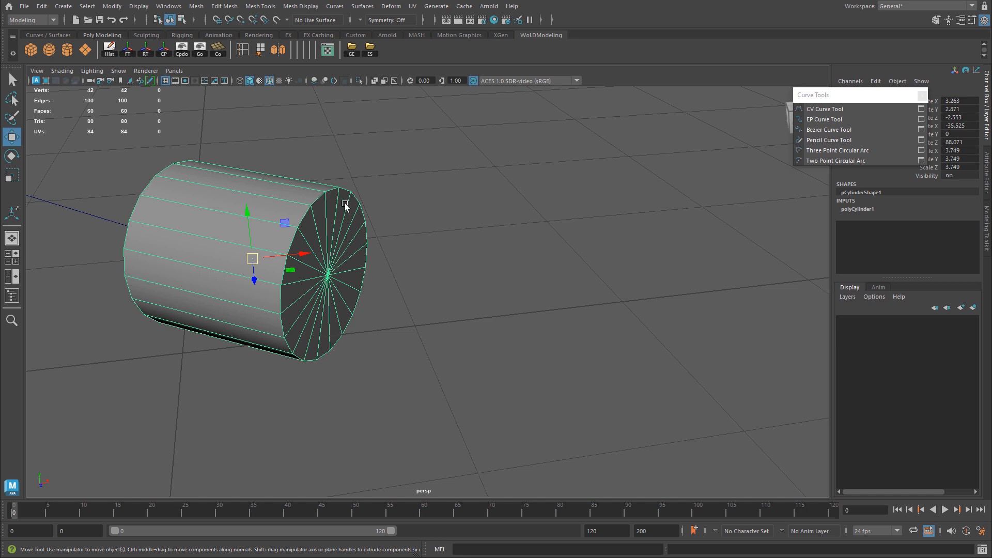
{"action": "key", "text": "d"}
{"action": "key", "text": "v"}
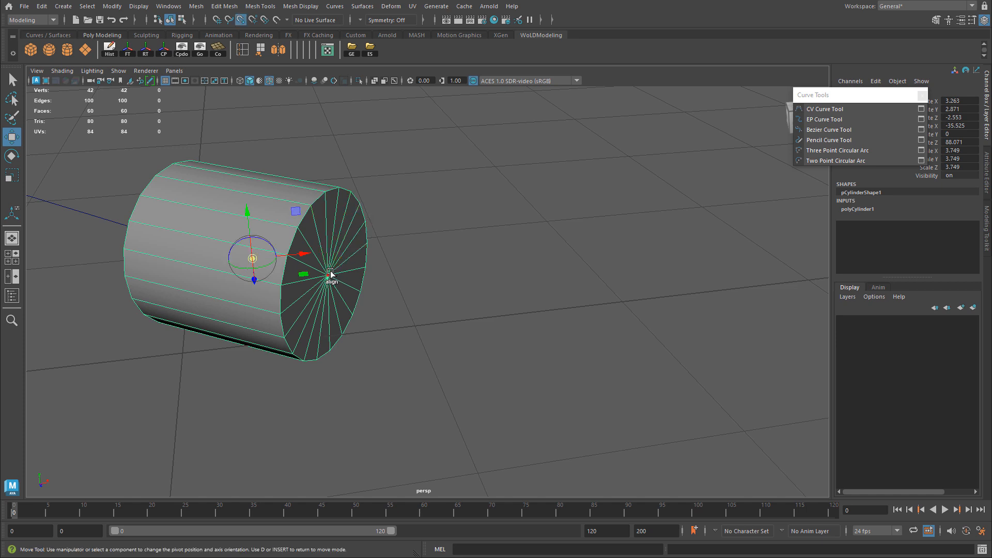
{"action": "left_click", "coordinate": [329, 277]}
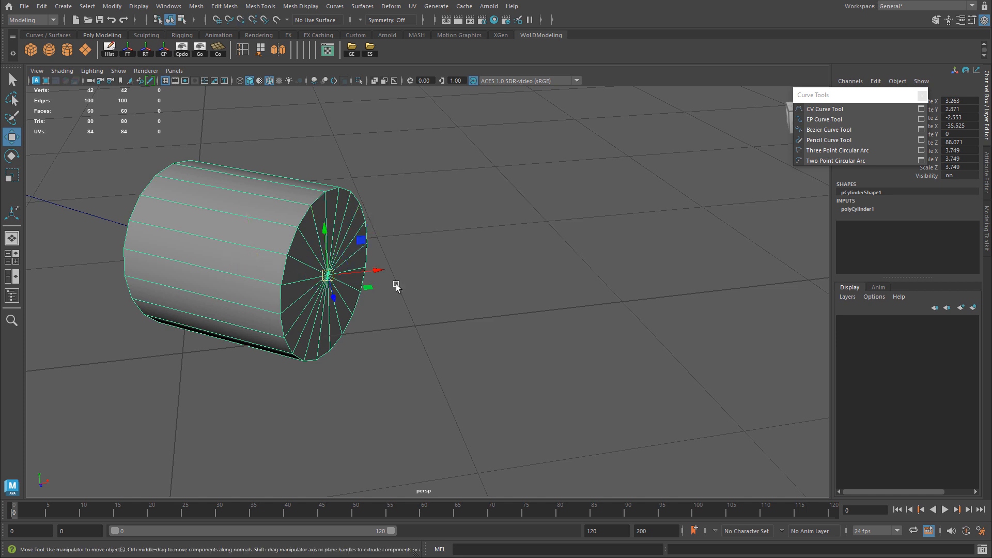
Snap the cylinder onto the far end of the ground curve and rotate it to line up with the curve.
{"action": "right_click_drag", "start_coordinate": [532, 310], "coordinate": [314, 285], "text": "alt"}
{"action": "left_click_drag", "start_coordinate": [314, 284], "coordinate": [427, 274], "text": "alt"}
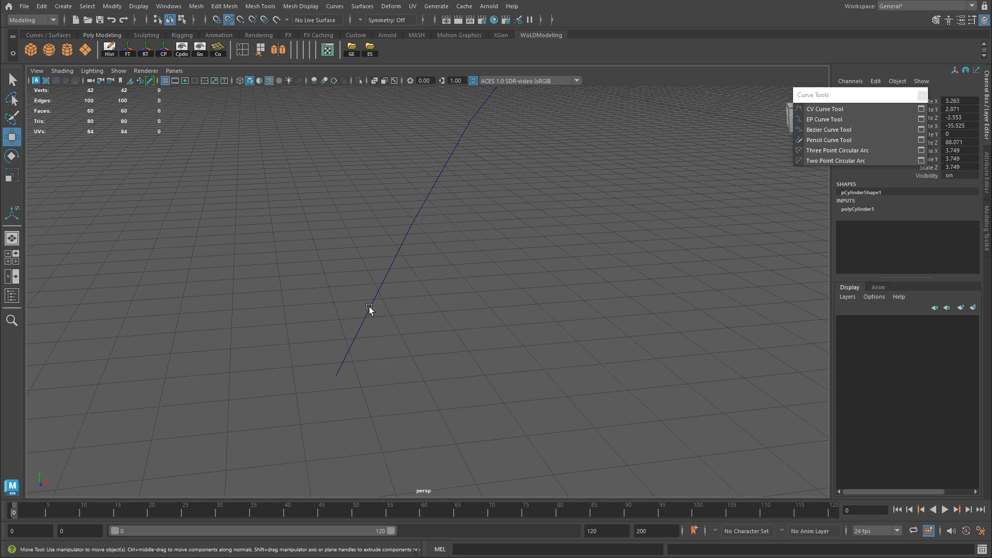
{"action": "middle_click_drag", "start_coordinate": [382, 283], "coordinate": [315, 432]}
{"action": "left_click_drag", "start_coordinate": [358, 392], "coordinate": [386, 366], "text": "alt"}
{"action": "key", "text": "e"}
{"action": "left_click_drag", "start_coordinate": [369, 356], "coordinate": [515, 253], "text": "alt"}
{"action": "key", "text": "w"}
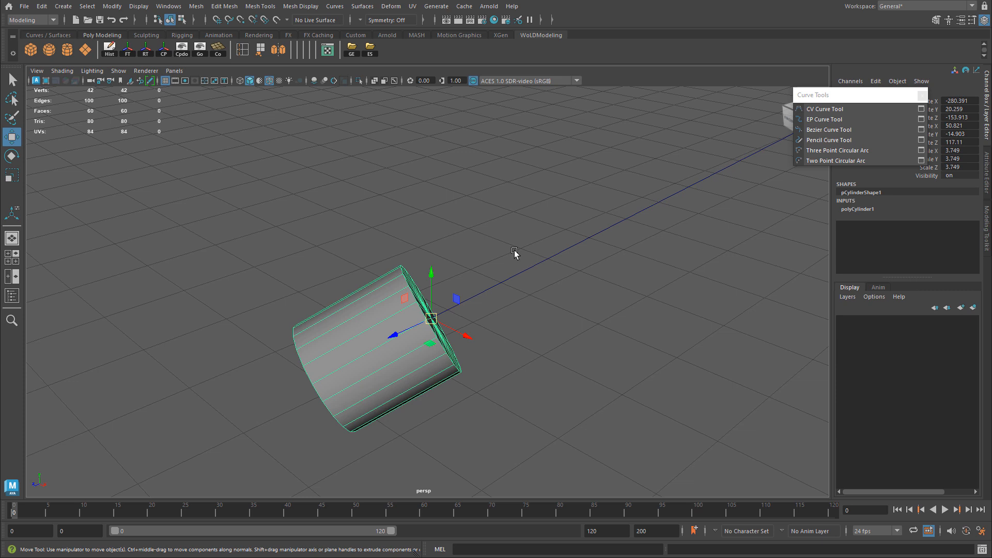
Select all the cap faces on the cylinder's curve-facing end and add the ground curve to the selection.
{"action": "right_click_drag", "start_coordinate": [482, 202], "coordinate": [526, 217]}
{"action": "left_click_drag", "start_coordinate": [525, 217], "coordinate": [483, 238], "text": "alt"}
{"action": "left_click", "coordinate": [482, 238]}
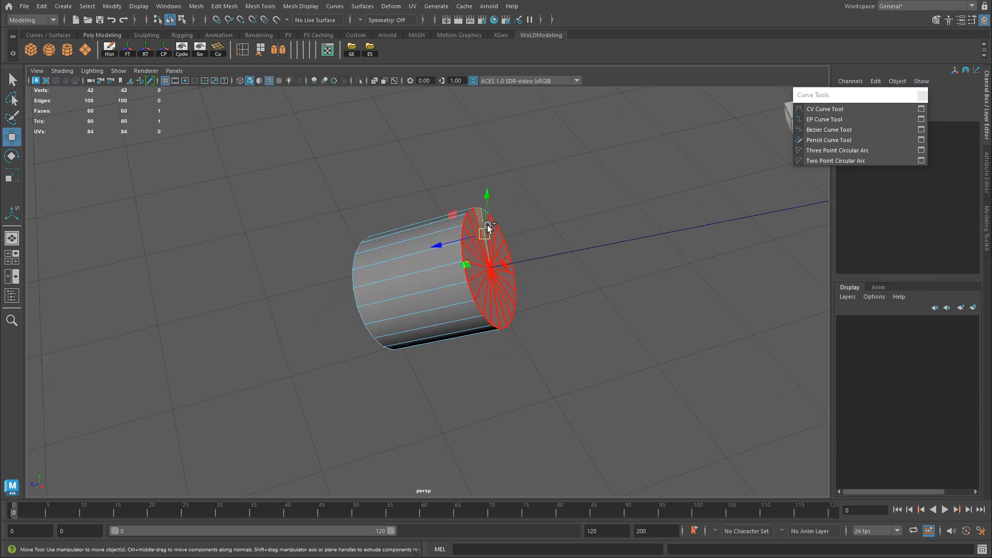
{"action": "double_click", "coordinate": [489, 226], "text": "shift"}
{"action": "left_click_drag", "start_coordinate": [580, 283], "coordinate": [581, 256], "text": "alt"}
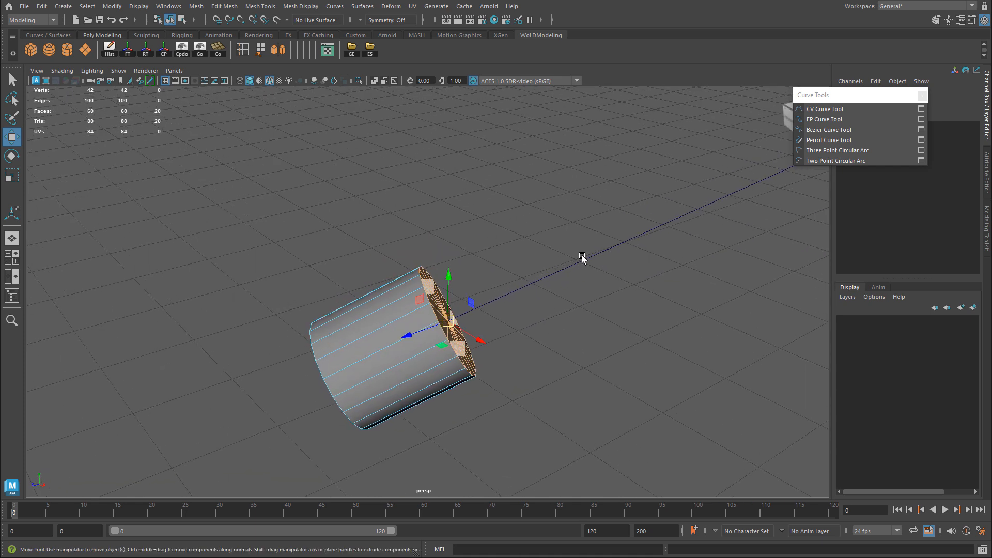
{"action": "left_click_drag", "start_coordinate": [579, 177], "coordinate": [665, 296], "text": "shift"}
{"action": "middle_click_drag", "start_coordinate": [635, 291], "coordinate": [547, 303], "text": "alt"}
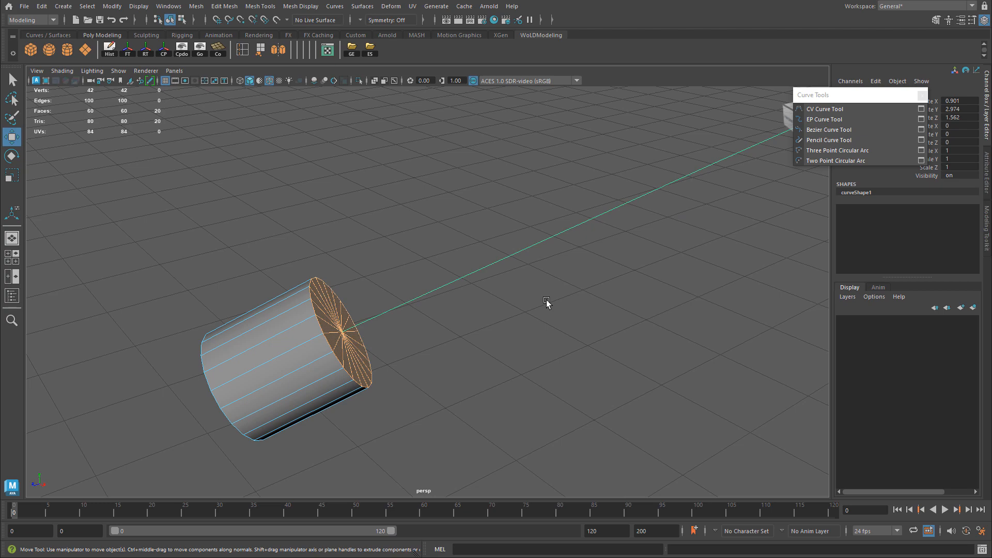
Try extruding the cap faces along the curve with 20 divisions, and undo the extrusion.
{"action": "key", "text": "ctrl+e"}
{"action": "left_click_drag", "start_coordinate": [547, 303], "coordinate": [415, 281], "text": "alt"}
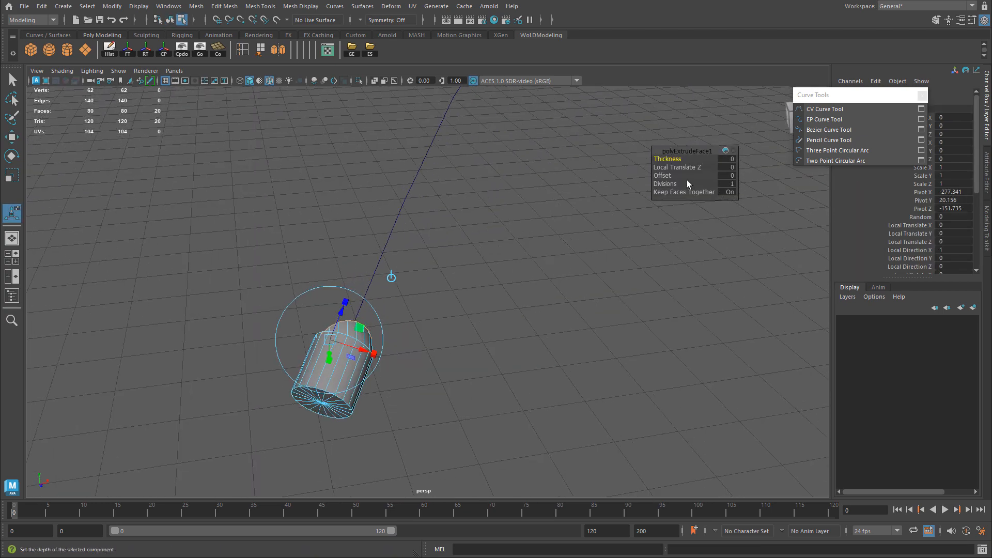
{"action": "left_click_drag", "start_coordinate": [664, 184], "coordinate": [733, 184]}
{"action": "right_click_drag", "start_coordinate": [481, 292], "coordinate": [179, 305], "text": "alt"}
{"action": "middle_click_drag", "start_coordinate": [509, 350], "coordinate": [467, 316], "text": "alt"}
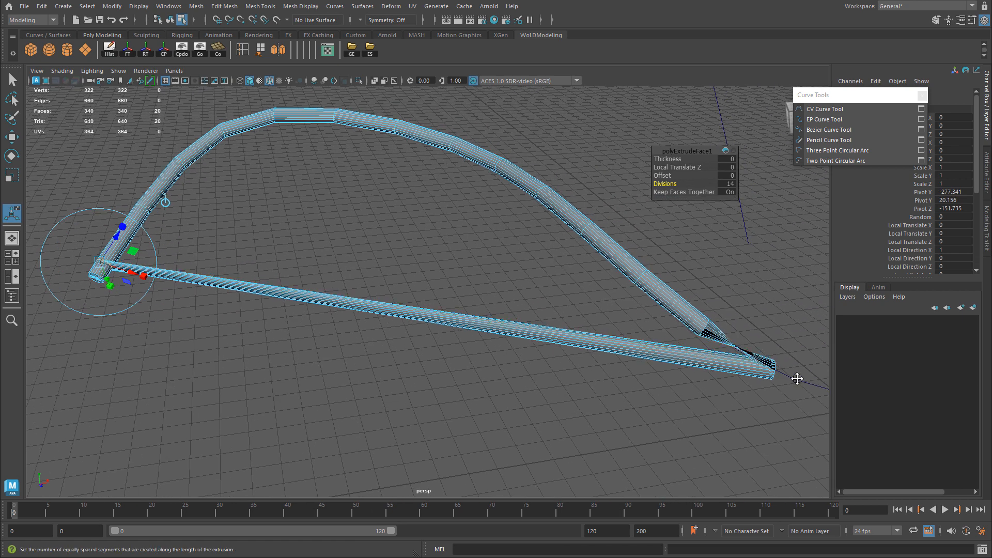
{"action": "middle_click_drag", "start_coordinate": [808, 381], "coordinate": [721, 234], "text": "alt"}
{"action": "left_click_drag", "start_coordinate": [665, 184], "coordinate": [696, 185]}
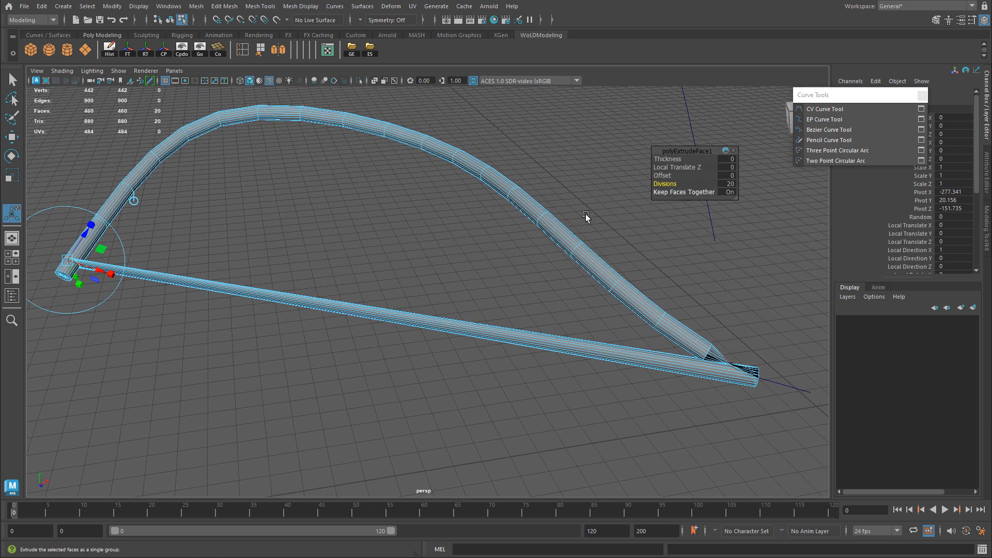
{"action": "middle_click_drag", "start_coordinate": [408, 309], "coordinate": [469, 310], "text": "alt"}
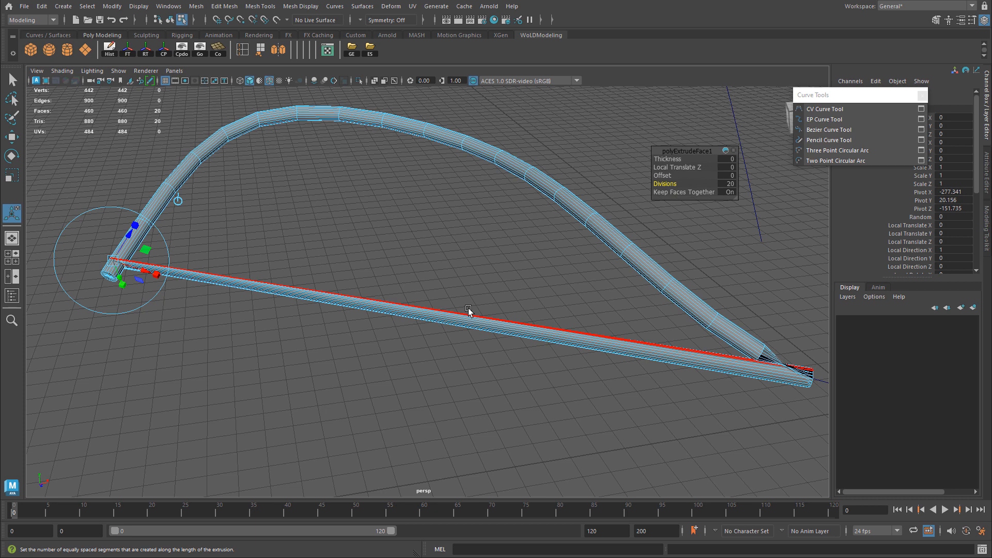
{"action": "key", "text": "ctrl+z"}
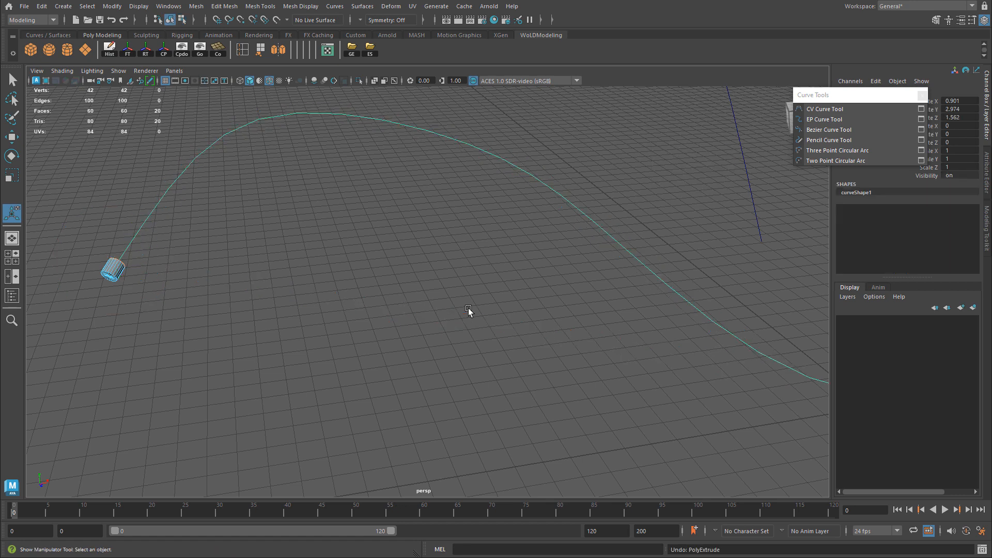
Return to object selection and reverse the direction of the ground curve.
{"action": "key", "text": "w"}
{"action": "right_click_drag", "start_coordinate": [196, 182], "coordinate": [252, 180]}
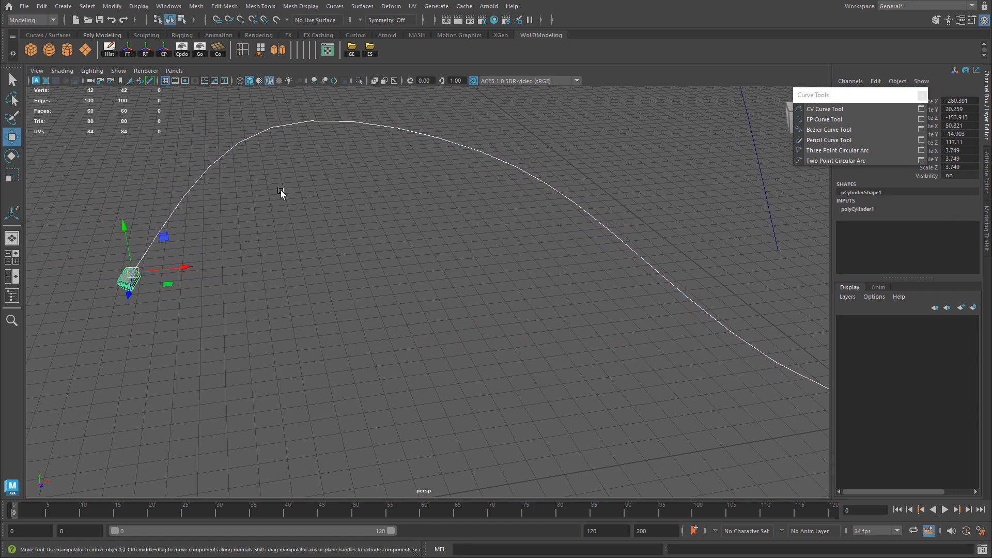
{"action": "left_click", "coordinate": [242, 145]}
{"action": "left_click_drag", "start_coordinate": [262, 166], "coordinate": [363, 208], "text": "alt"}
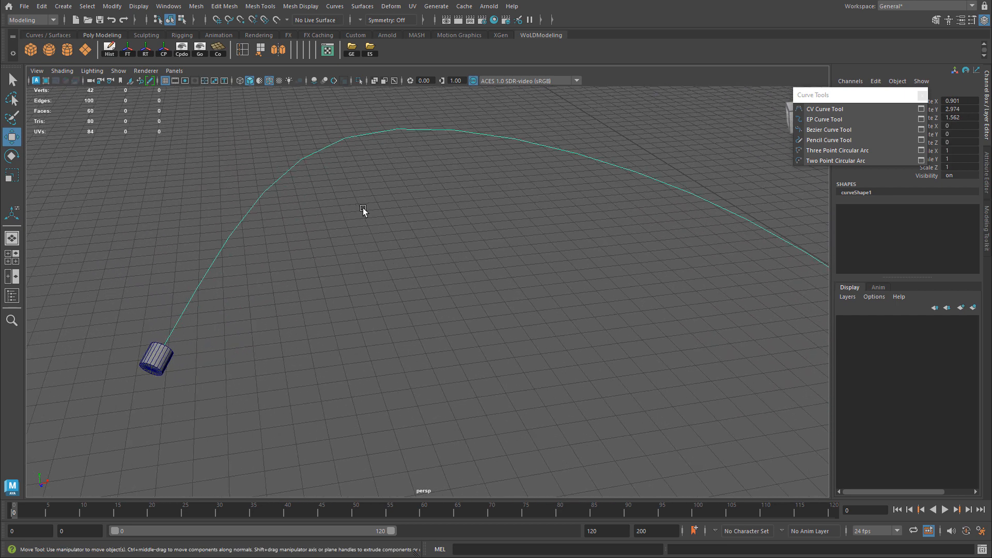
{"action": "left_click", "coordinate": [334, 7]}
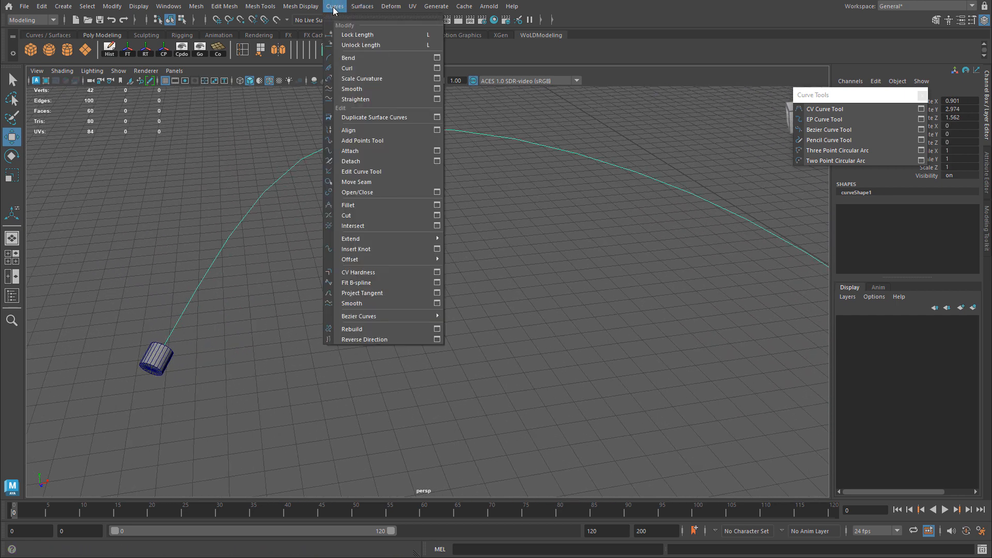
{"action": "left_click", "coordinate": [362, 340]}
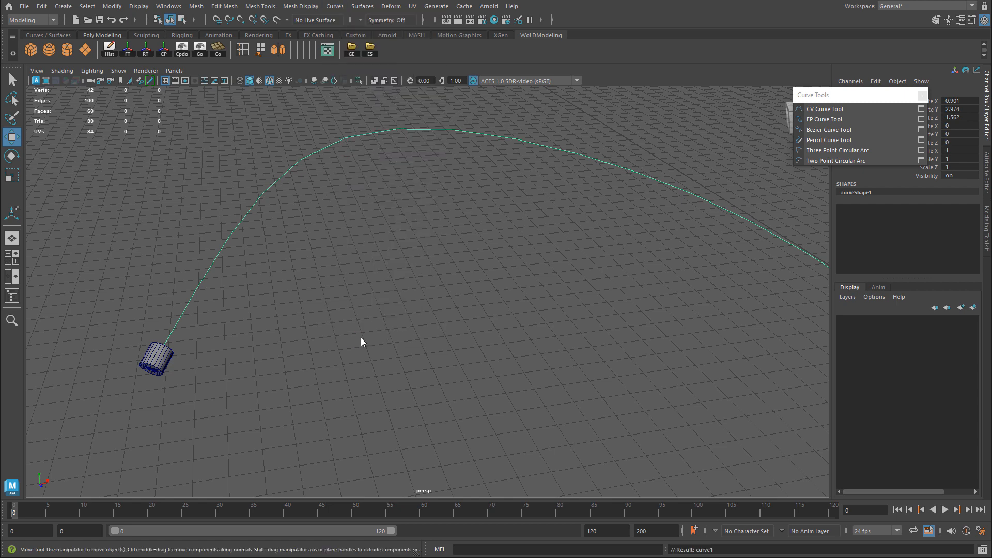
Reselect the cylinder's curve-facing cap faces together with the reversed ground curve.
{"action": "left_click_drag", "start_coordinate": [323, 345], "coordinate": [380, 225], "text": "alt"}
{"action": "left_click", "coordinate": [357, 268]}
{"action": "right_click_drag", "start_coordinate": [420, 256], "coordinate": [423, 285]}
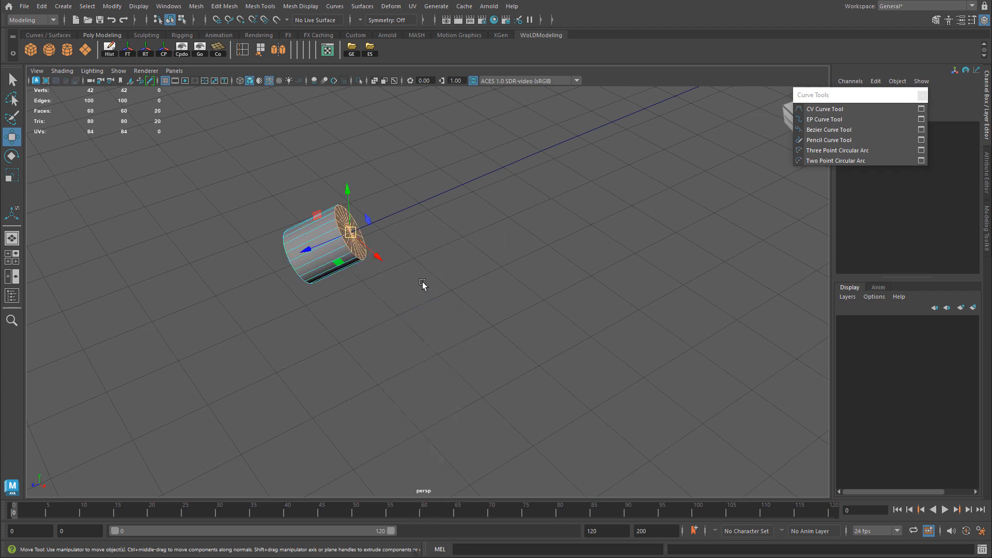
{"action": "left_click_drag", "start_coordinate": [471, 141], "coordinate": [521, 220]}
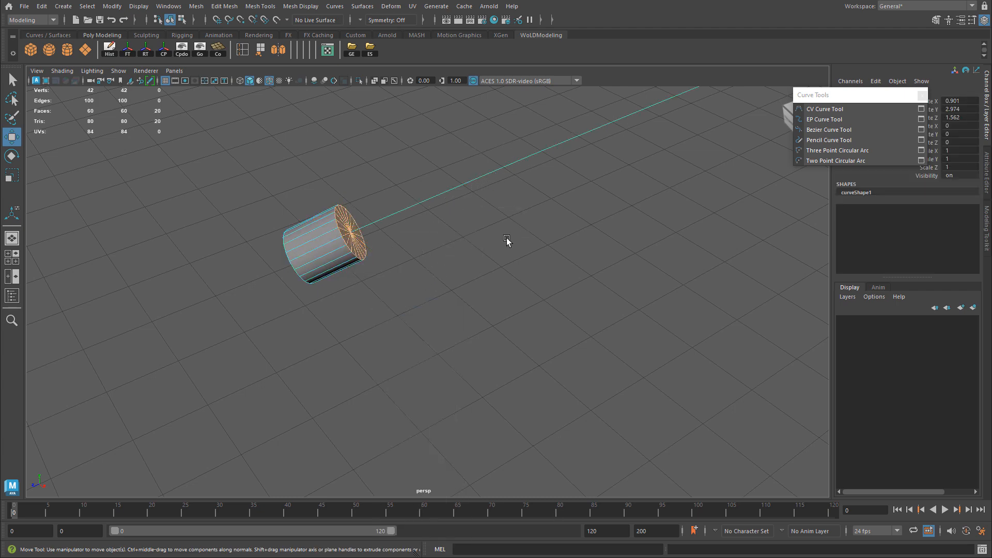
Extrude the cap faces along the ground curve with 25 divisions.
{"action": "key", "text": "ctrl+e"}
{"action": "left_click_drag", "start_coordinate": [636, 259], "coordinate": [543, 239], "text": "alt"}
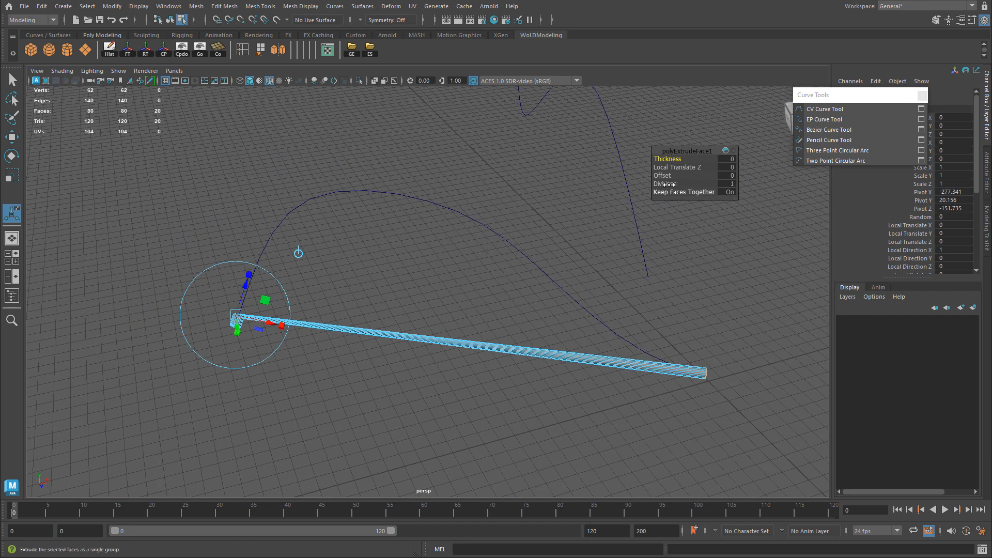
{"action": "left_click_drag", "start_coordinate": [670, 184], "coordinate": [794, 216]}
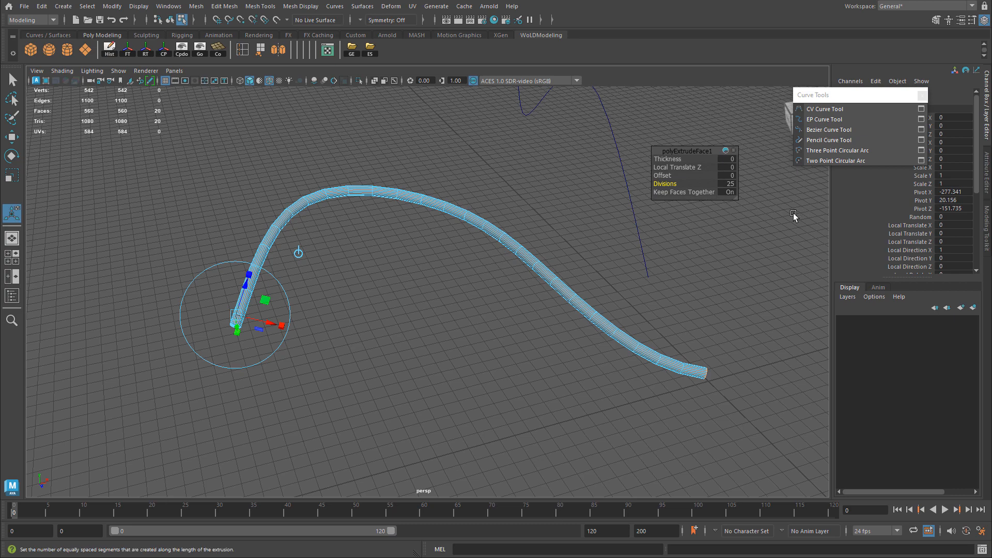
{"action": "left_click_drag", "start_coordinate": [672, 241], "coordinate": [466, 299], "text": "alt"}
{"action": "key", "text": "w"}
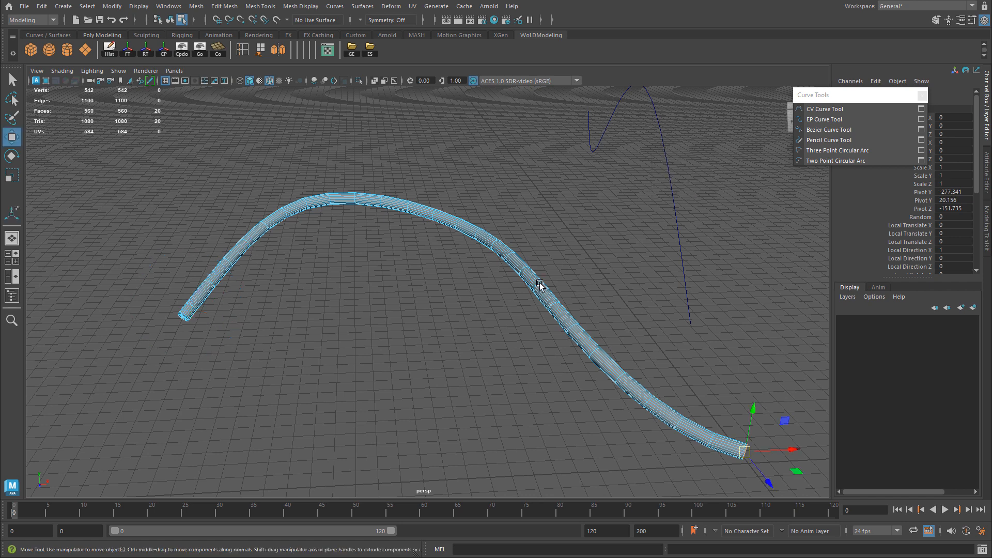
Select the whole tube as an object and bring up its face extrusion's manipulator and settings.
{"action": "left_click", "coordinate": [600, 268]}
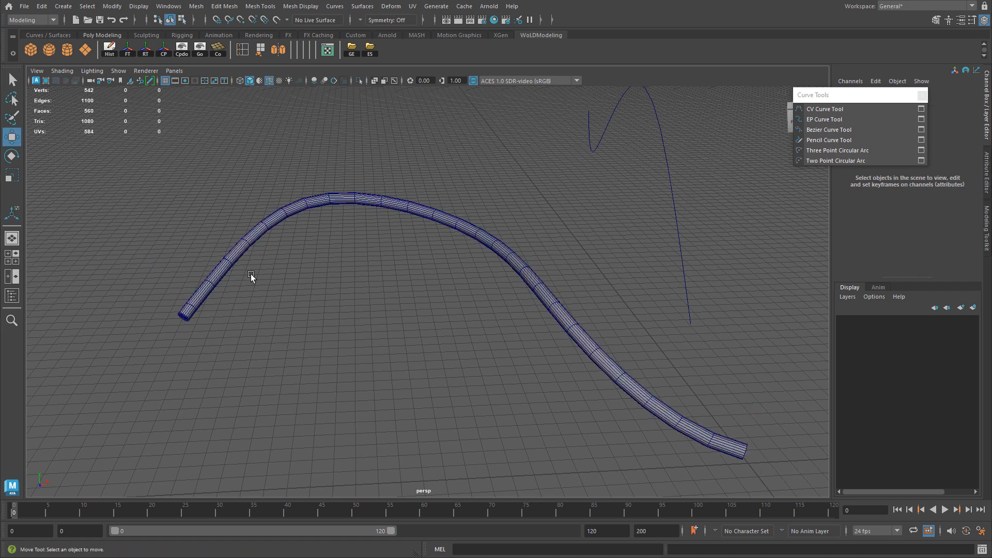
{"action": "left_click", "coordinate": [251, 240]}
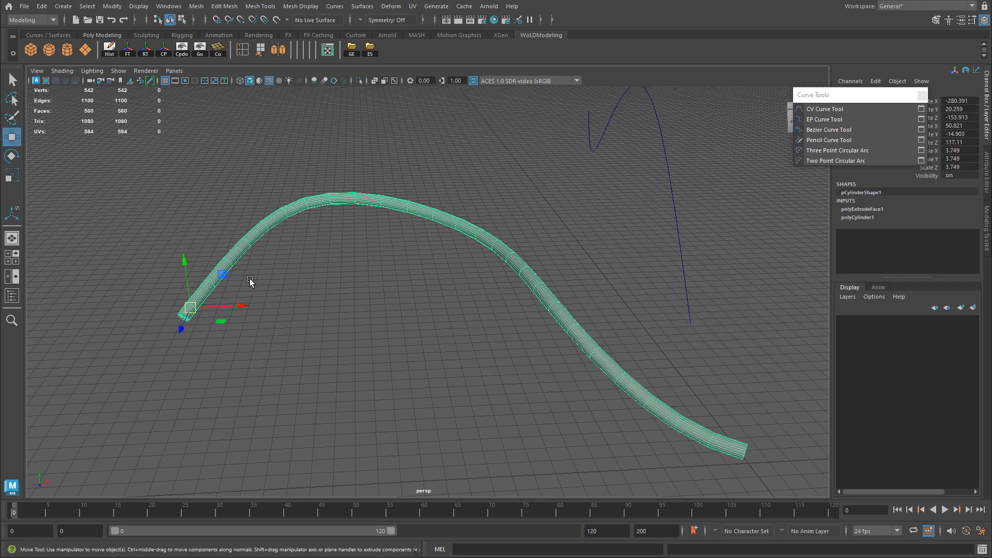
{"action": "middle_click_drag", "start_coordinate": [257, 279], "coordinate": [281, 259], "text": "alt"}
{"action": "scroll", "coordinate": [281, 259], "scroll_direction": "up", "scroll_amount": 1}
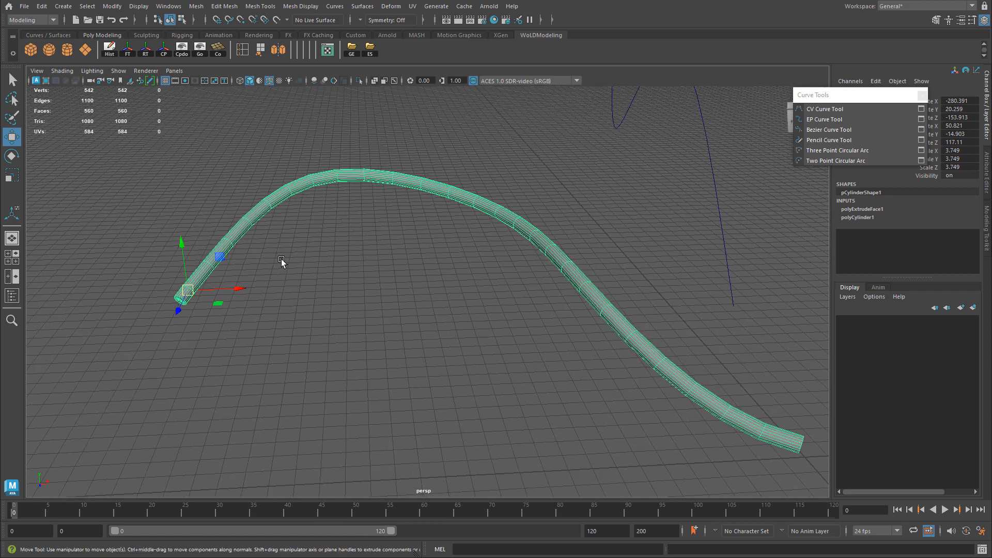
{"action": "key", "text": "t"}
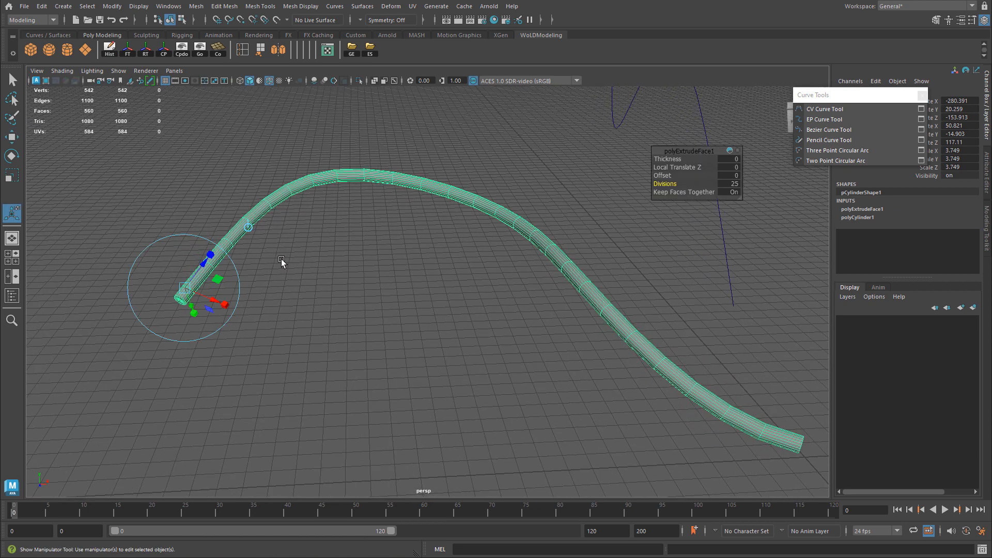
Reposition the floating extrusion settings, then reselect the tube and redisplay its extrusion manipulator.
{"action": "left_click_drag", "start_coordinate": [677, 151], "coordinate": [612, 159]}
{"action": "left_click", "coordinate": [641, 237]}
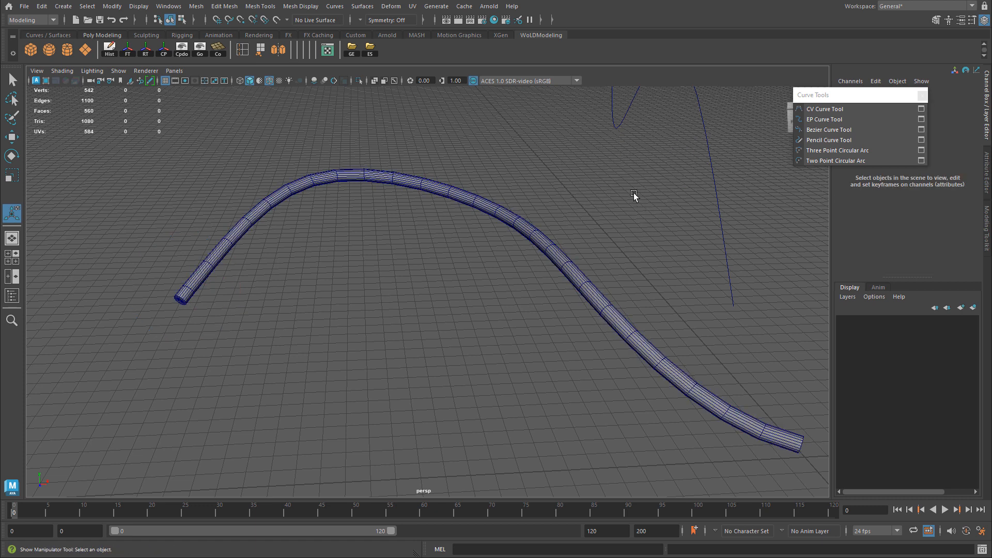
{"action": "left_click", "coordinate": [525, 222]}
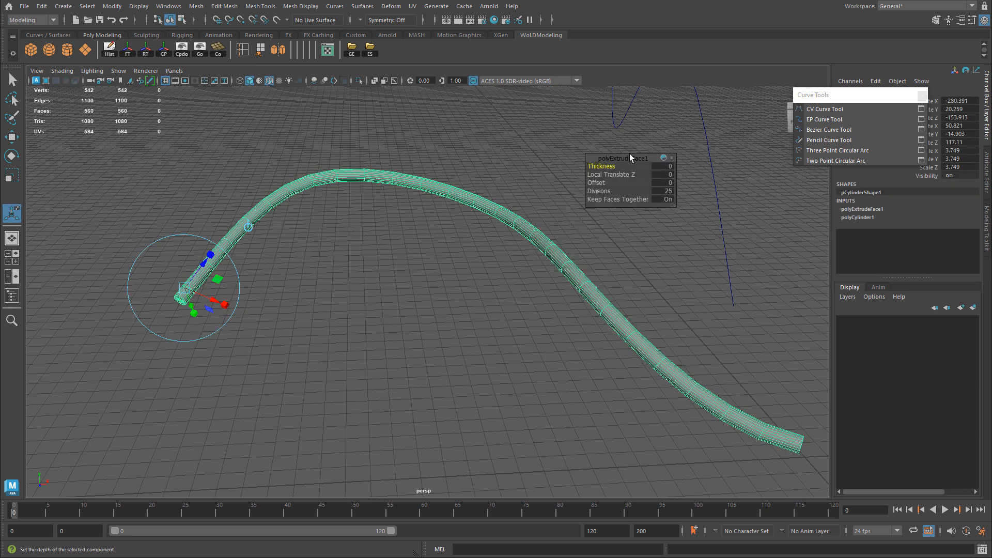
{"action": "key", "text": "w"}
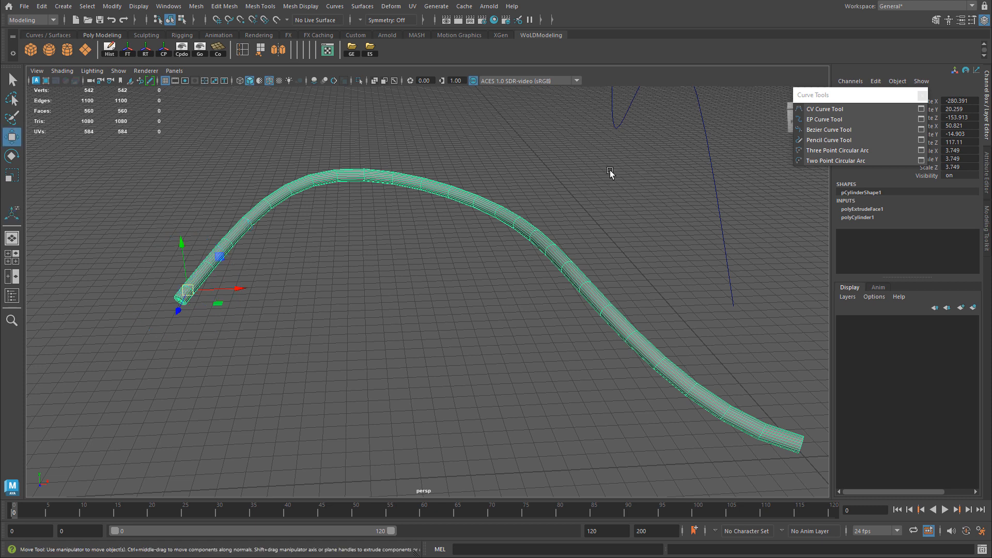
{"action": "key", "text": "t"}
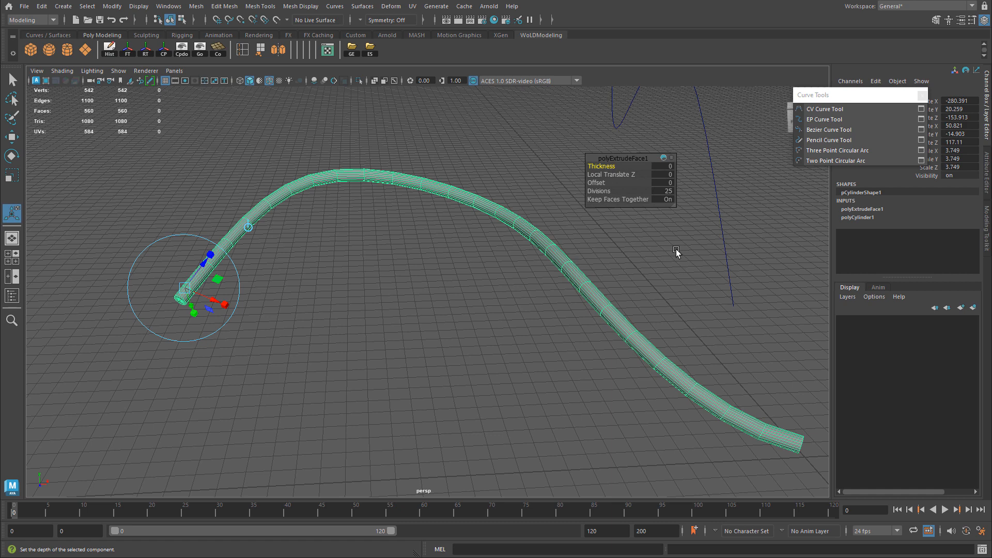
Try adjusting the extrusion's Offset and Thickness, undoing both changes.
{"action": "middle_click_drag", "start_coordinate": [676, 250], "coordinate": [574, 250], "text": "alt"}
{"action": "left_click_drag", "start_coordinate": [596, 183], "coordinate": [608, 200]}
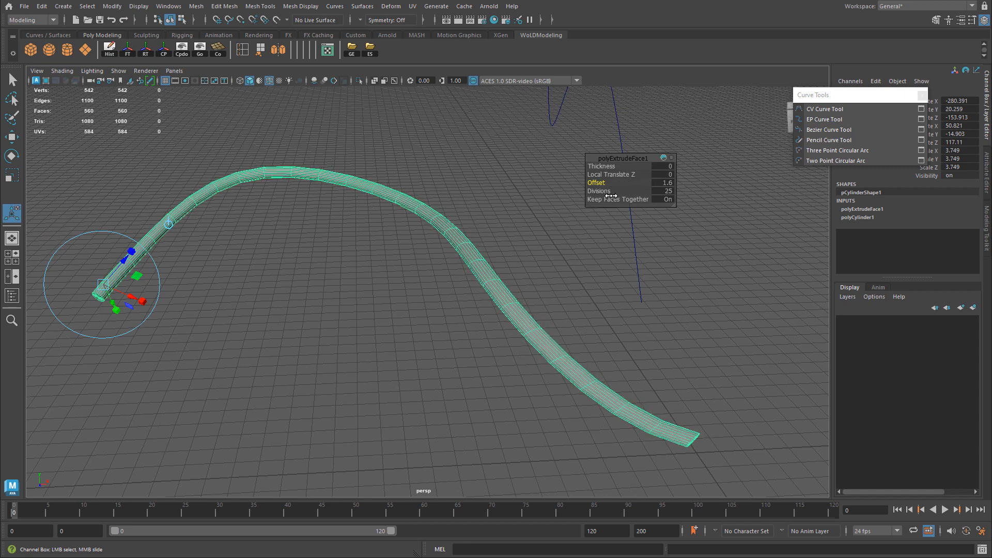
{"action": "key", "text": "ctrl+z"}
{"action": "left_click_drag", "start_coordinate": [602, 166], "coordinate": [559, 187]}
{"action": "key", "text": "ctrl+z"}
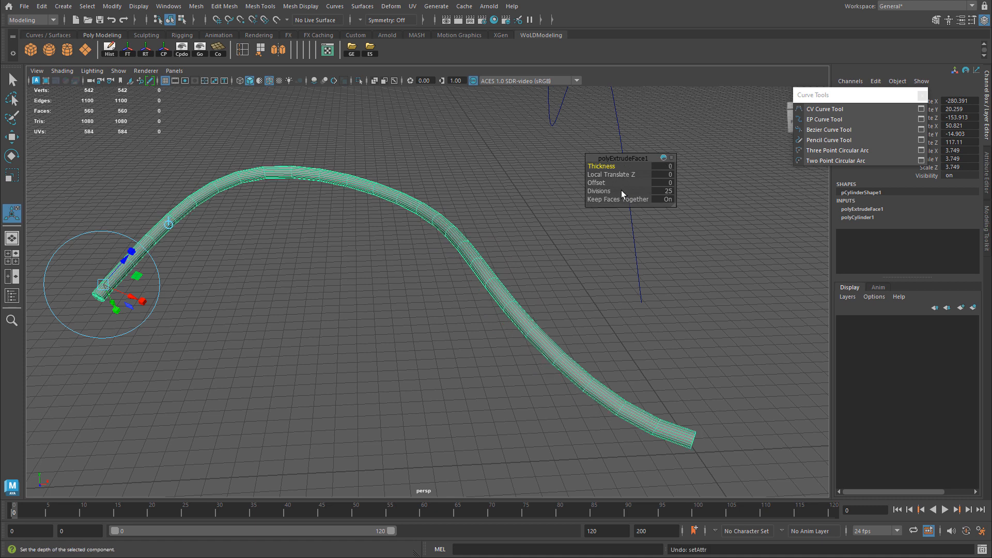
Move the Curve Tools window out of the way and expand the polyExtrudeFace1 attributes down to Twist and Taper.
{"action": "left_click", "coordinate": [597, 191]}
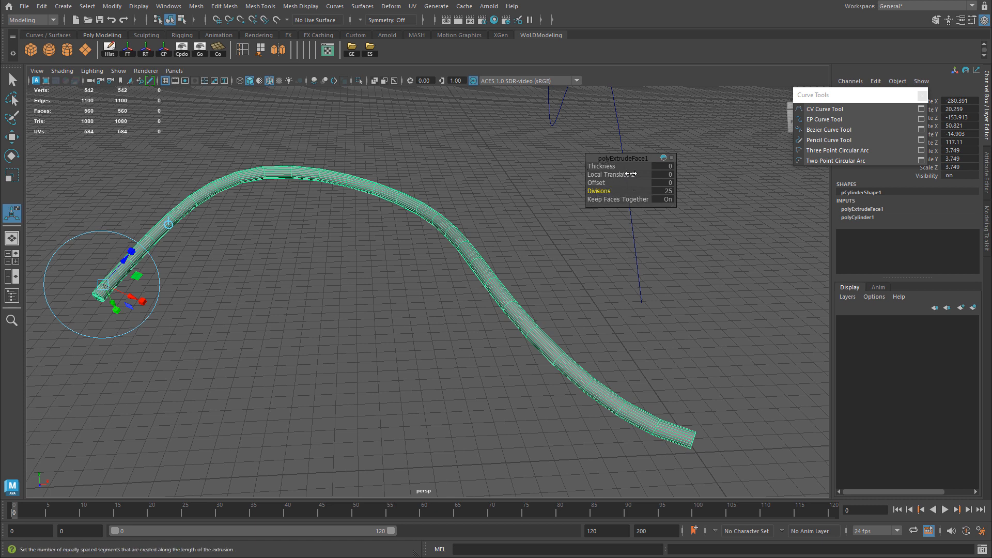
{"action": "left_click_drag", "start_coordinate": [840, 98], "coordinate": [686, 16]}
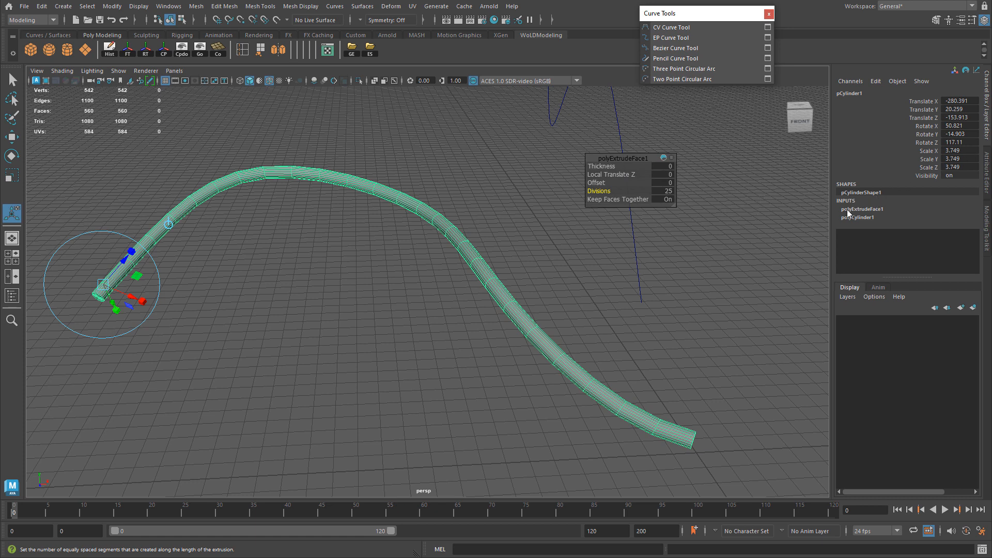
{"action": "left_click", "coordinate": [889, 208]}
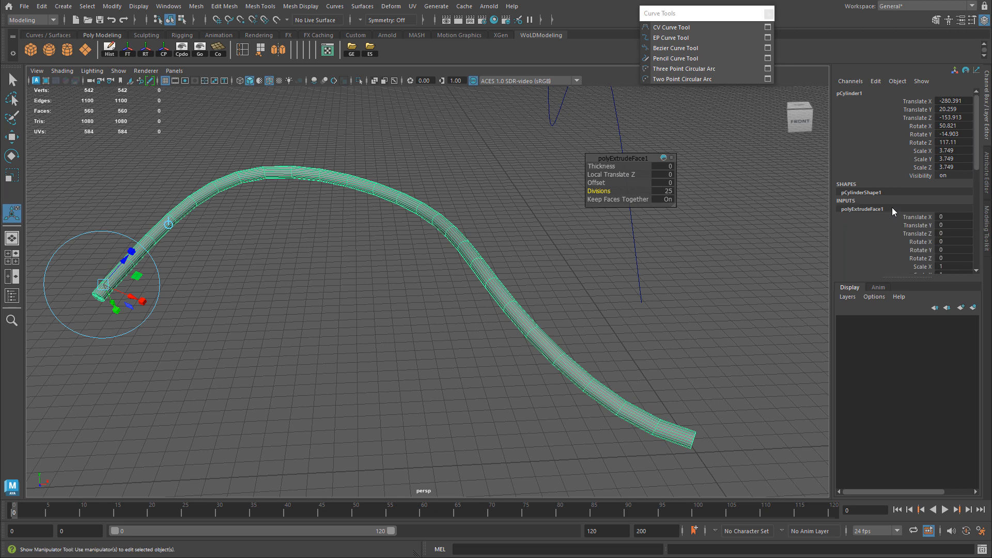
{"action": "scroll", "coordinate": [900, 209], "scroll_direction": "down", "scroll_amount": 3}
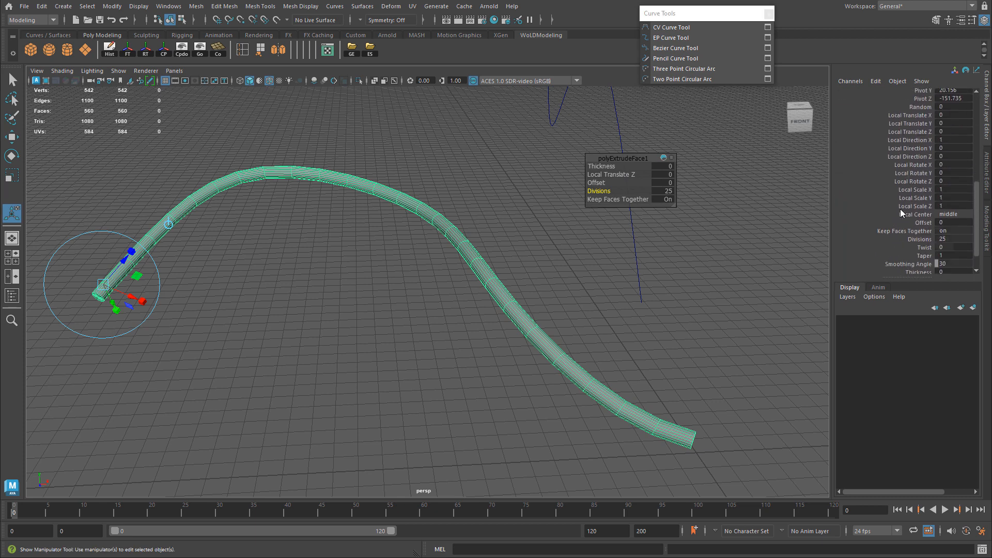
{"action": "scroll", "coordinate": [900, 209], "scroll_direction": "down", "scroll_amount": 2}
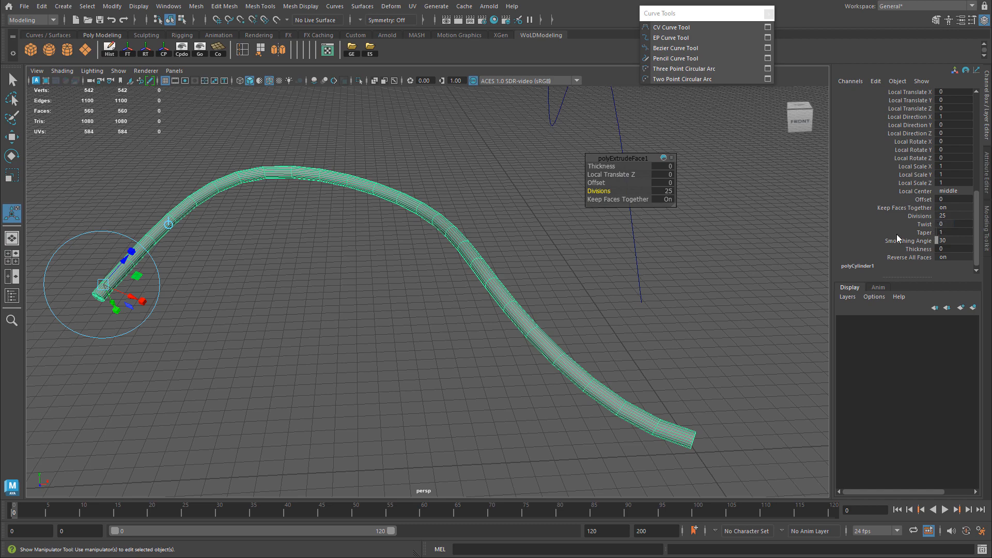
Try a Taper of 2 on the tube's extrusion.
{"action": "middle_click_drag", "start_coordinate": [685, 231], "coordinate": [596, 184], "text": "alt"}
{"action": "left_click_drag", "start_coordinate": [586, 217], "coordinate": [474, 200], "text": "alt"}
{"action": "right_click_drag", "start_coordinate": [481, 201], "coordinate": [603, 230], "text": "alt"}
{"action": "middle_click_drag", "start_coordinate": [603, 231], "coordinate": [591, 208], "text": "alt"}
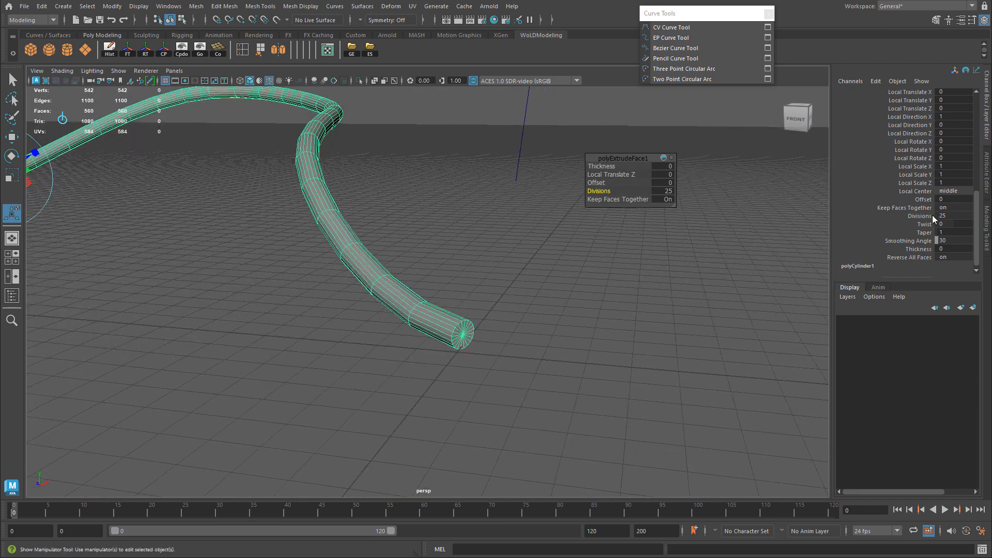
{"action": "double_click", "coordinate": [954, 233]}
{"action": "key", "text": "Return"}
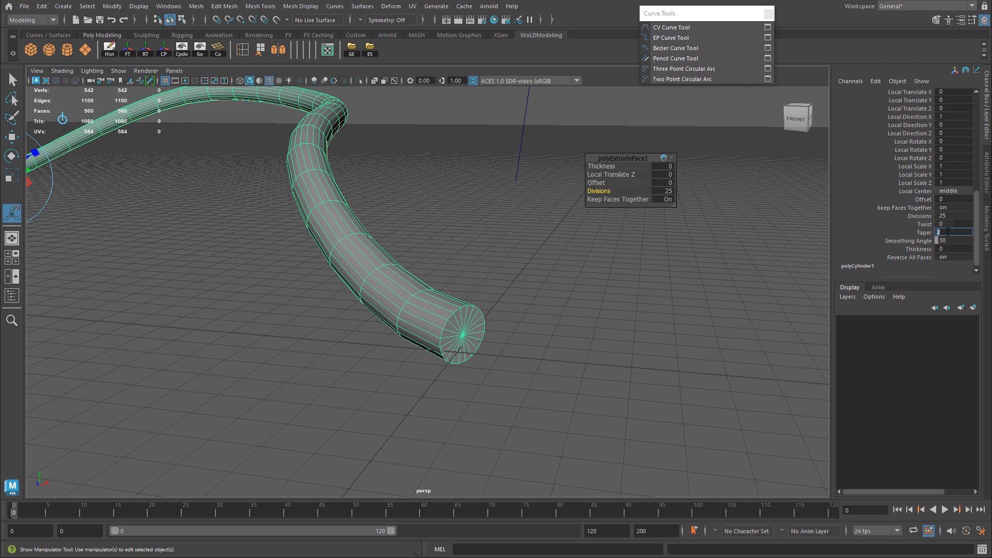
Try Taper values of 3, 0.5 and 0.1 on the tube's extrusion.
{"action": "left_click_drag", "start_coordinate": [349, 240], "coordinate": [587, 240], "text": "alt"}
{"action": "left_click_drag", "start_coordinate": [510, 215], "coordinate": [181, 197], "text": "alt"}
{"action": "double_click", "coordinate": [962, 233]}
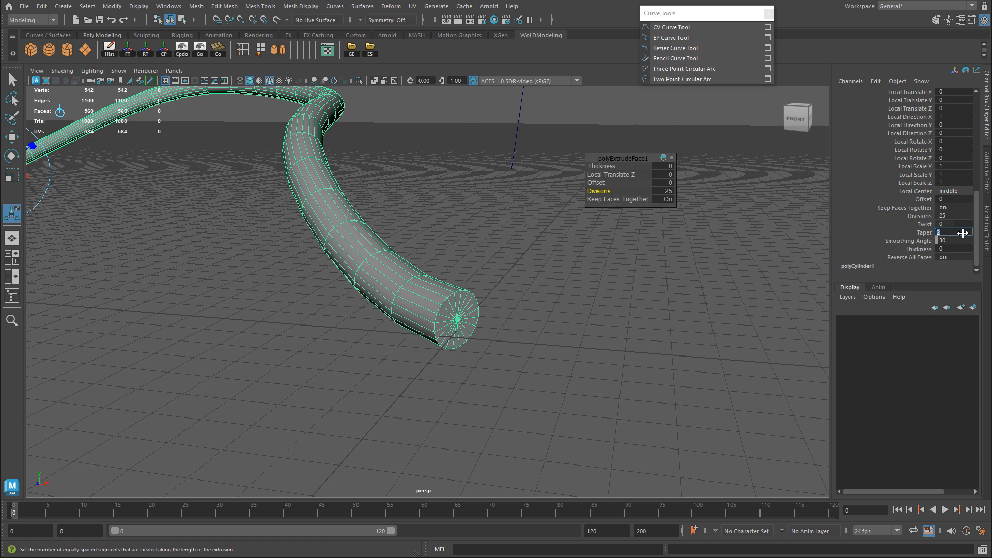
{"action": "type", "text": "3"}
{"action": "key", "text": "Return"}
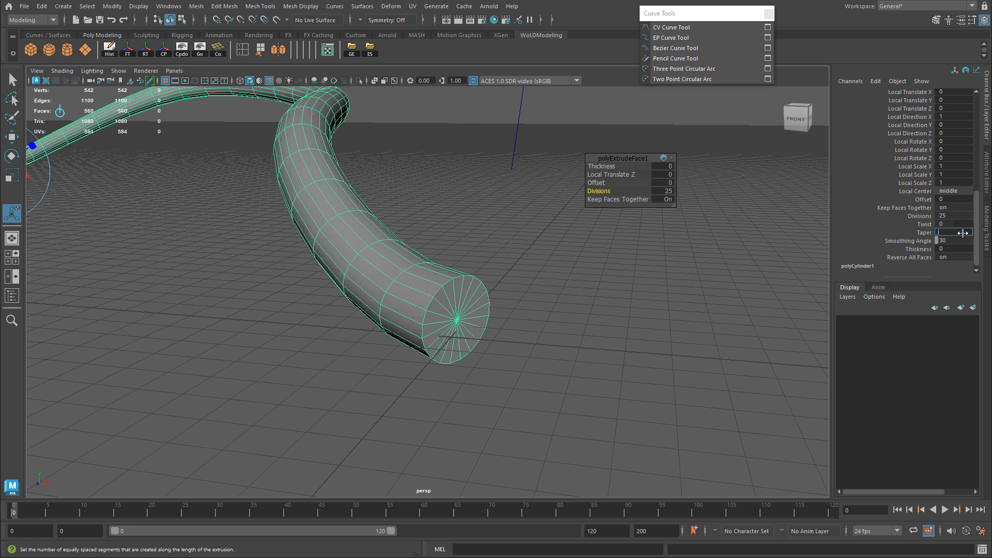
{"action": "type", "text": ".5"}
{"action": "key", "text": "Return"}
{"action": "type", "text": ".1"}
{"action": "key", "text": "Return"}
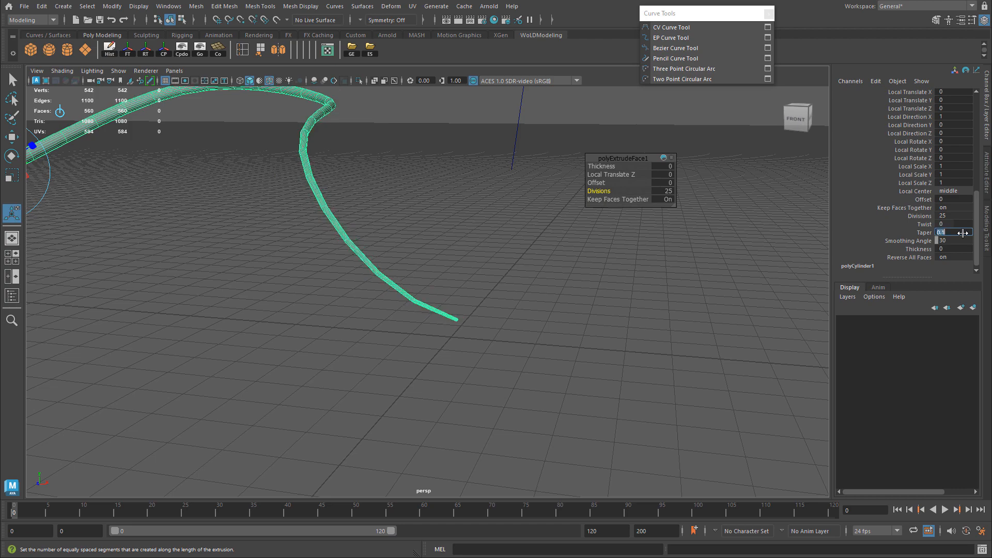
Set the extrusion's Taper to 3 so the tube widens towards its far end.
{"action": "left_click_drag", "start_coordinate": [305, 155], "coordinate": [361, 220], "text": "alt"}
{"action": "left_click", "coordinate": [957, 231]}
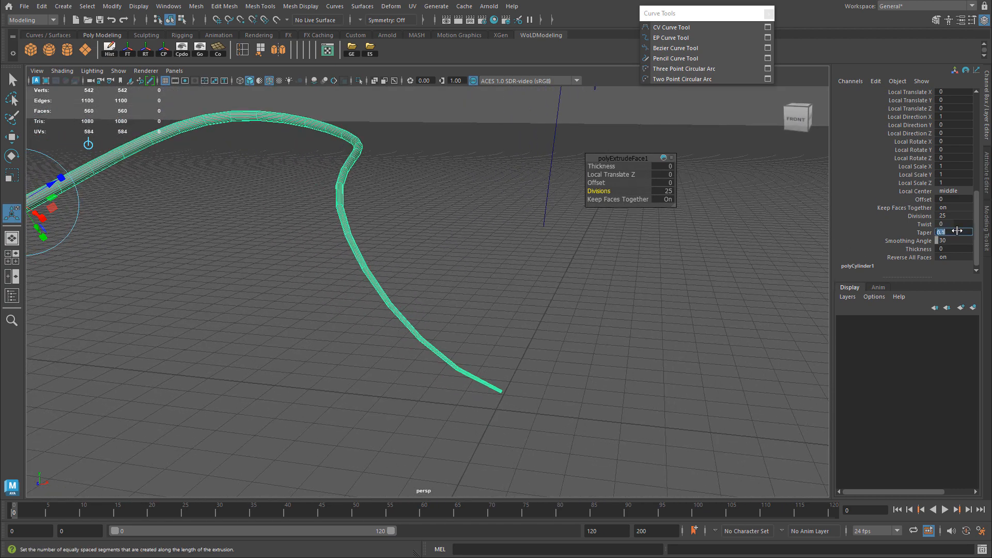
{"action": "type", "text": "3"}
{"action": "key", "text": "Return"}
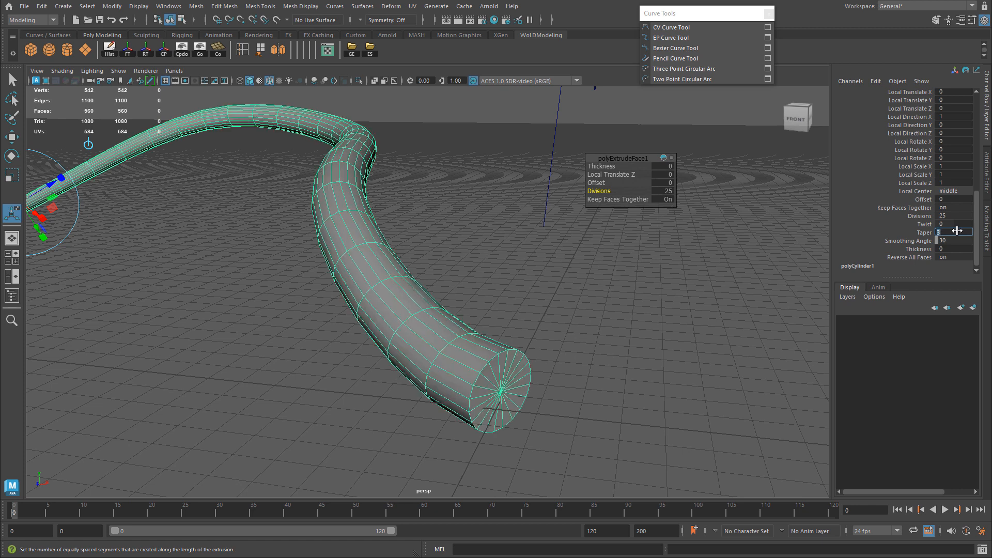
Try Twist values of 2 and 5 on the tapered extrusion.
{"action": "left_click", "coordinate": [956, 224]}
{"action": "type", "text": "2"}
{"action": "key", "text": "Return"}
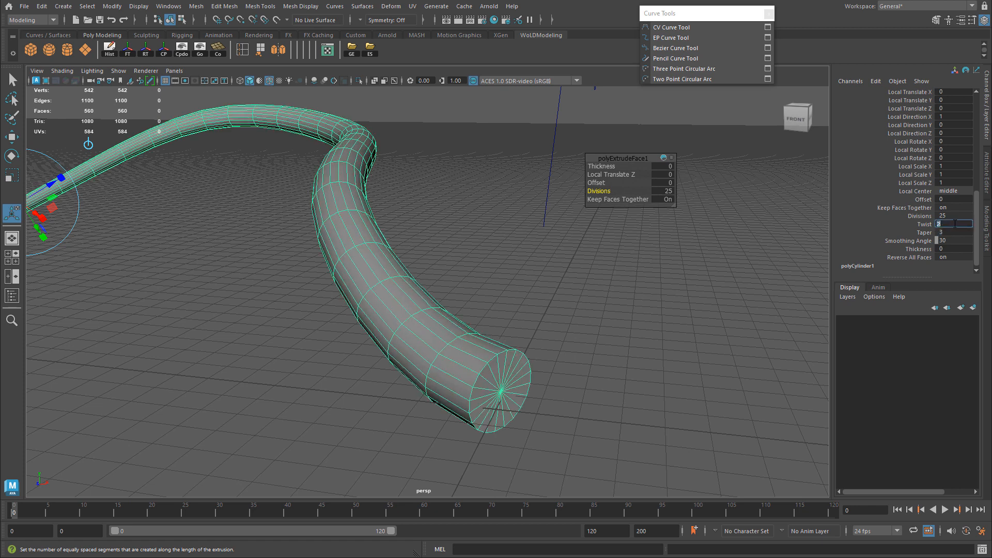
{"action": "type", "text": "5"}
{"action": "key", "text": "Return"}
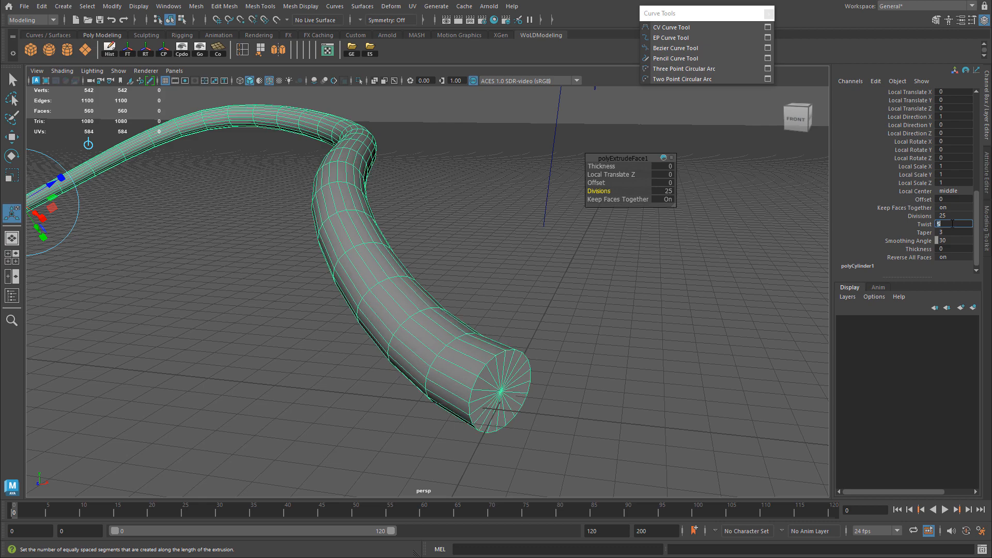
Try a Twist of 25 on the extrusion, vary it interactively and return it to 0.
{"action": "left_click_drag", "start_coordinate": [439, 306], "coordinate": [422, 265], "text": "alt"}
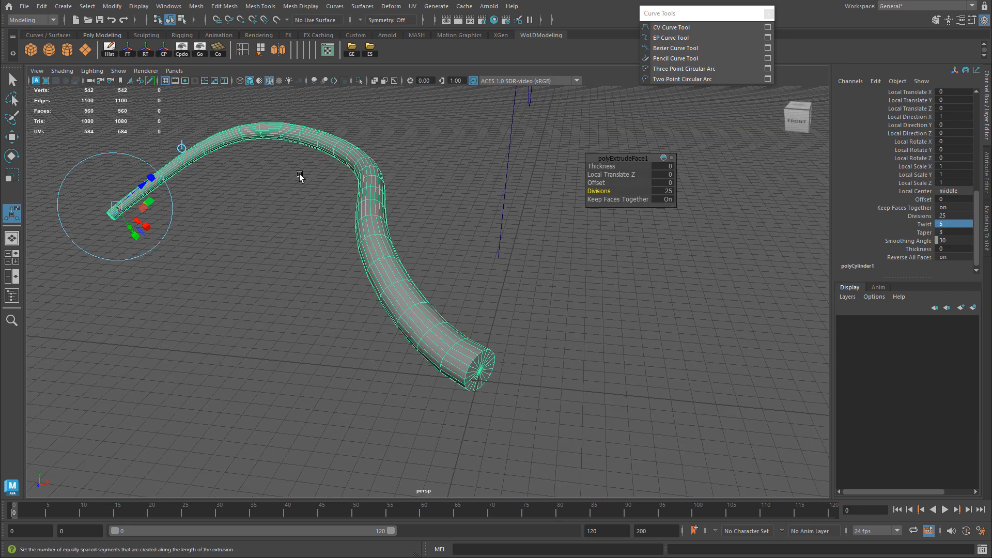
{"action": "double_click", "coordinate": [949, 221]}
{"action": "type", "text": "25"}
{"action": "key", "text": "Return"}
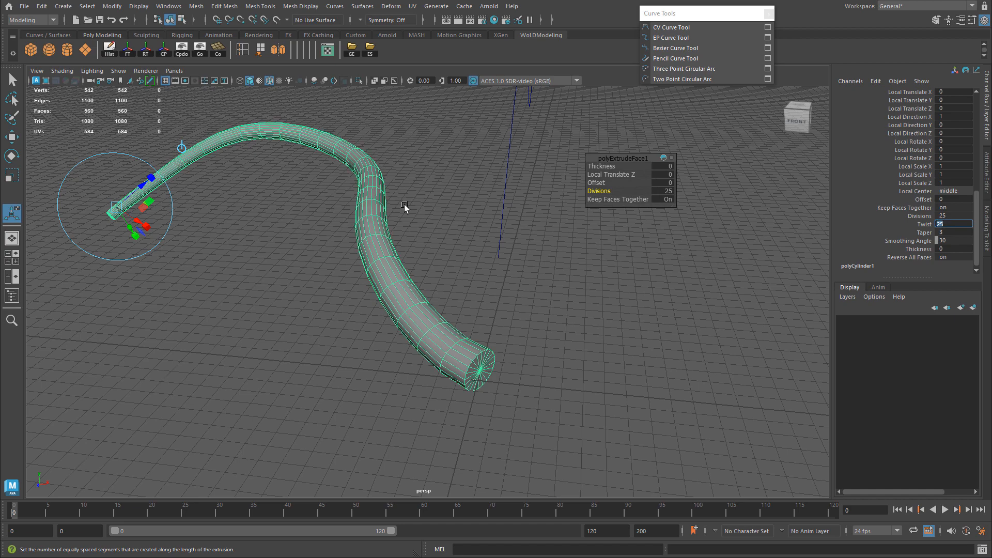
{"action": "scroll", "coordinate": [408, 360], "scroll_direction": "up", "scroll_amount": 3}
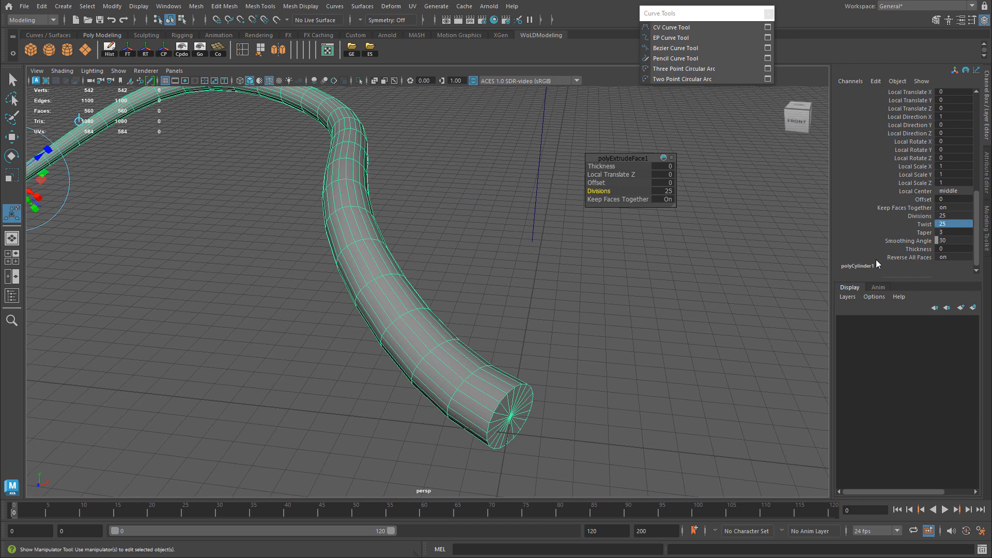
{"action": "middle_click_drag", "start_coordinate": [588, 271], "coordinate": [742, 258]}
{"action": "middle_click_drag", "start_coordinate": [552, 263], "coordinate": [624, 263], "text": "alt"}
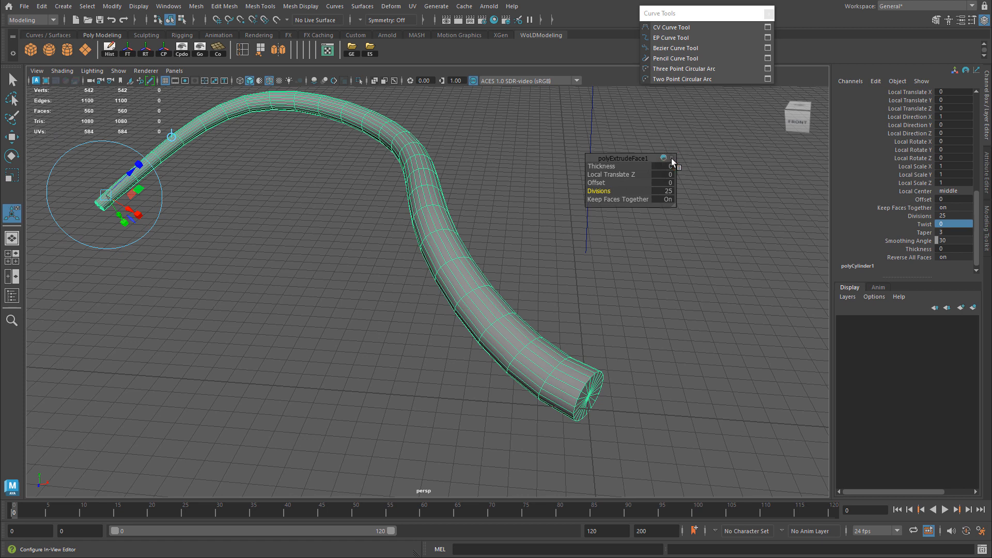
Add the Twist and Taper attributes to the floating extrusion settings.
{"action": "left_click", "coordinate": [671, 158]}
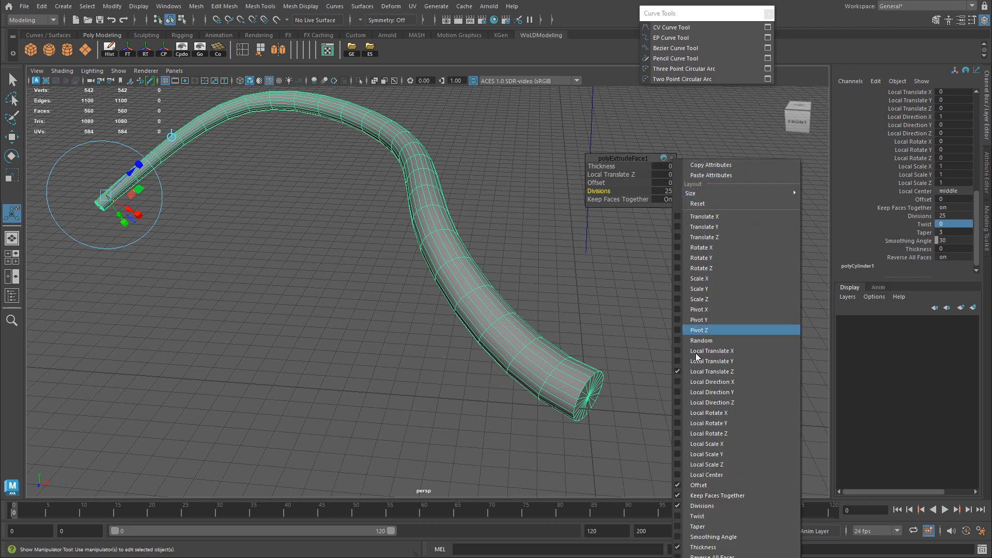
{"action": "left_click", "coordinate": [679, 518]}
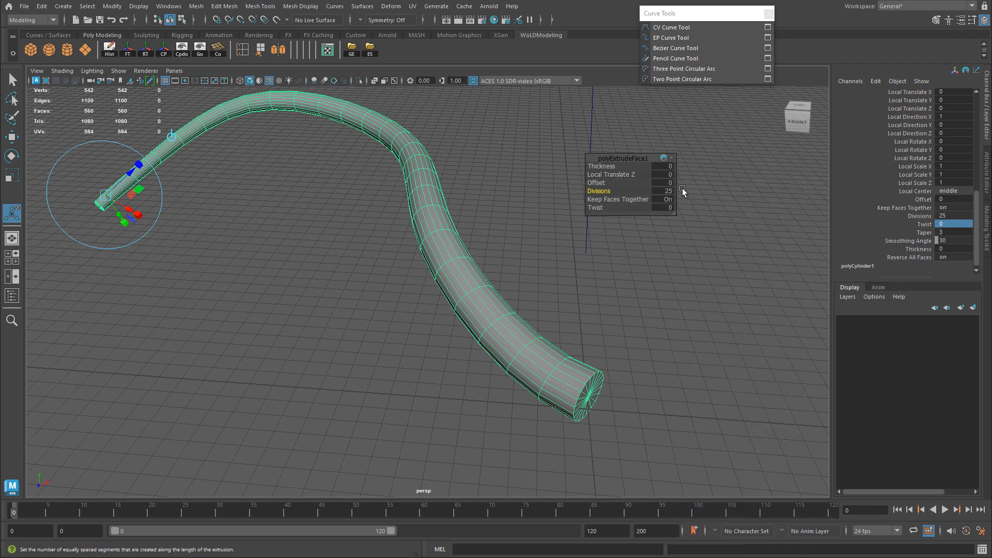
{"action": "left_click", "coordinate": [671, 158]}
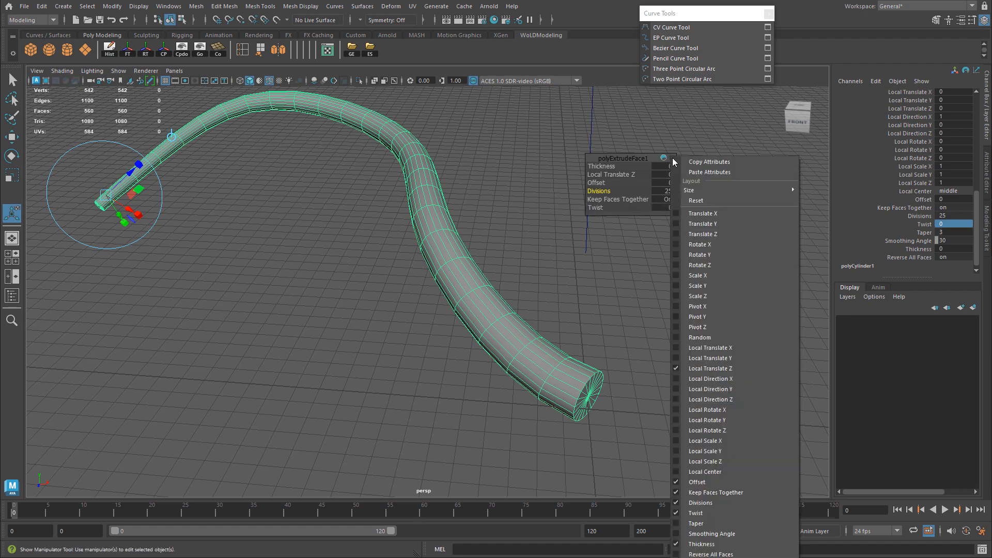
{"action": "left_click", "coordinate": [678, 519]}
Adjust the extrusion's Taper from the floating settings, undo the last adjustment and deselect the tube.
{"action": "mouse_move", "coordinate": [609, 216]}
{"action": "left_mouse_down"}
{"action": "mouse_move", "coordinate": [592, 223]}
{"action": "mouse_move", "coordinate": [660, 202]}
{"action": "mouse_move", "coordinate": [526, 204]}
{"action": "mouse_move", "coordinate": [625, 205]}
{"action": "left_mouse_up"}
{"action": "key", "text": "ctrl+z"}
{"action": "left_click", "coordinate": [685, 219]}
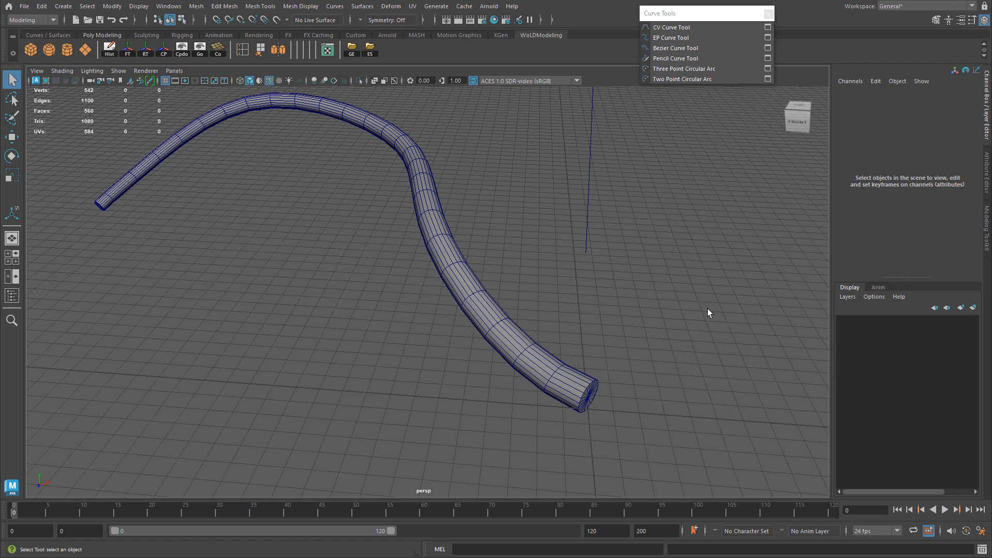
Select the second curve behind the tube and move it along X to about 87.7.
{"action": "right_click_drag", "start_coordinate": [564, 294], "coordinate": [520, 306], "text": "alt"}
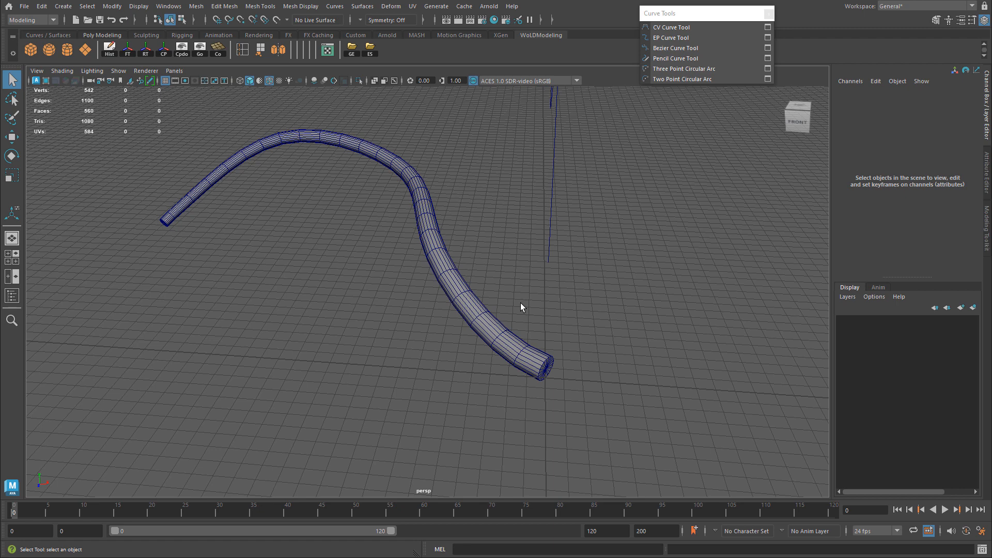
{"action": "left_click_drag", "start_coordinate": [551, 210], "coordinate": [401, 243], "text": "alt"}
{"action": "left_click", "coordinate": [401, 243]}
{"action": "key", "text": "w"}
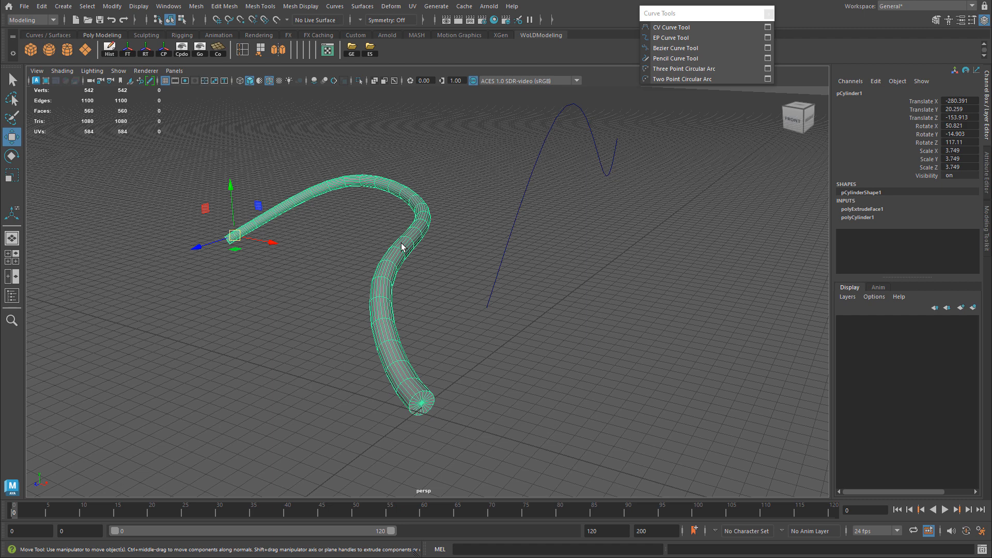
{"action": "left_click", "coordinate": [514, 235]}
{"action": "left_click_drag", "start_coordinate": [465, 421], "coordinate": [638, 339]}
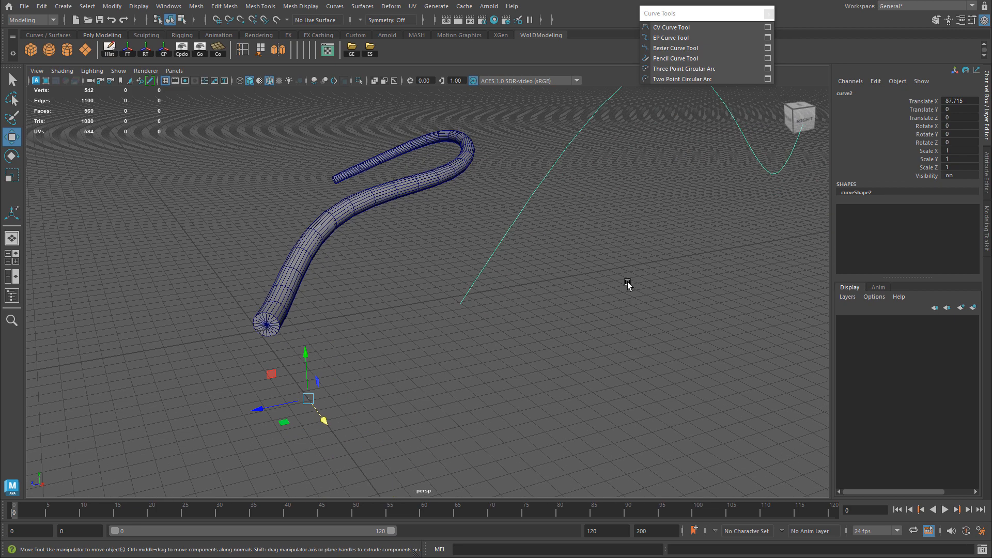
Snap the second curve's pivot onto its lower end point.
{"action": "key", "text": "d"}
{"action": "key", "text": "c"}
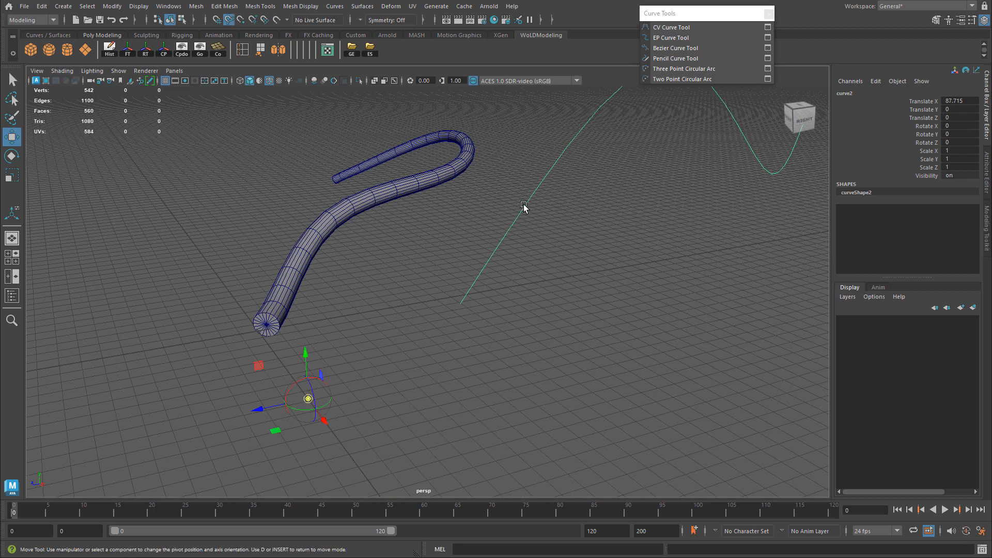
{"action": "left_click_drag", "start_coordinate": [528, 207], "coordinate": [497, 331]}
{"action": "right_click_drag", "start_coordinate": [497, 331], "coordinate": [597, 270], "text": "alt"}
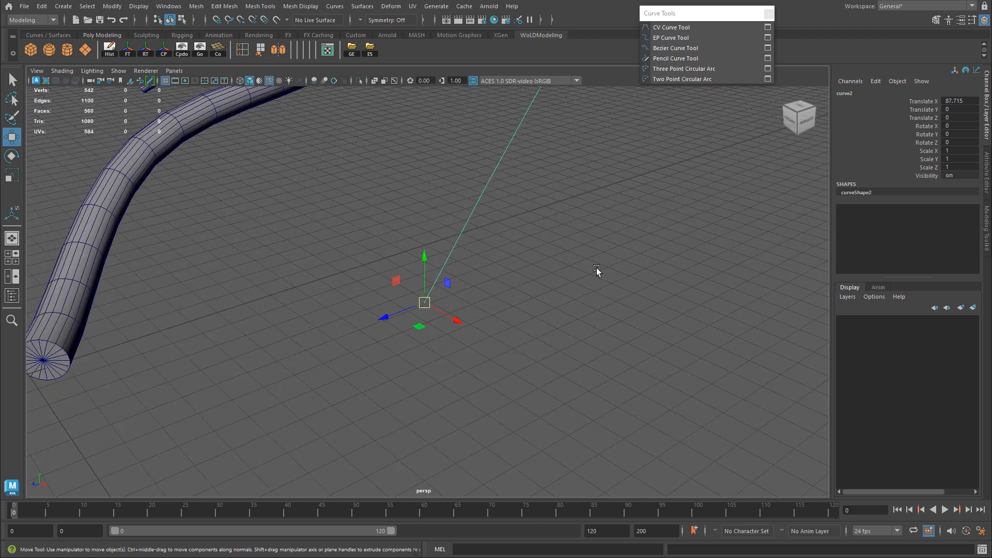
Create a polygon sphere and scale it uniformly to about 49.1.
{"action": "left_click", "coordinate": [49, 50]}
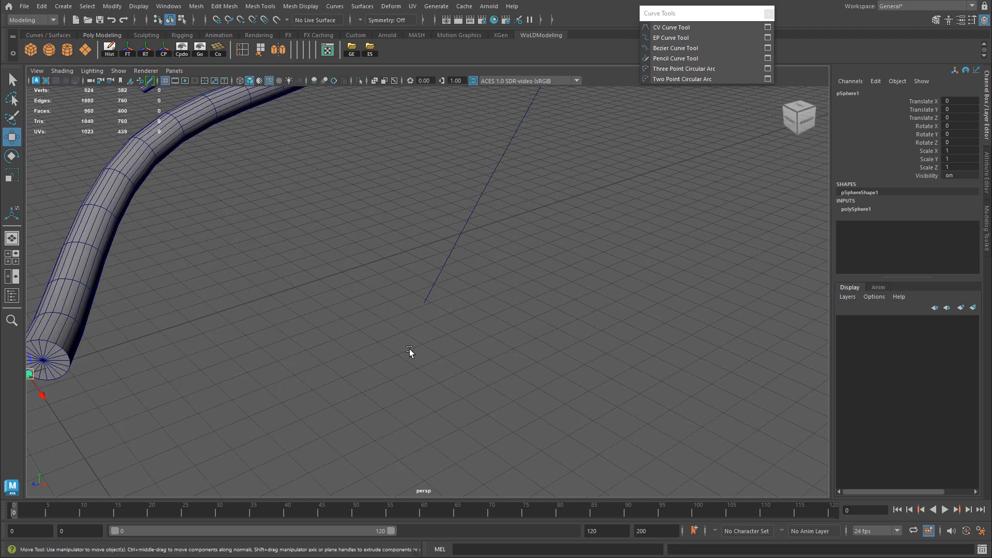
{"action": "key", "text": "e"}
{"action": "scroll", "coordinate": [124, 382], "scroll_direction": "down", "scroll_amount": 5}
{"action": "key", "text": "r"}
{"action": "left_click_drag", "start_coordinate": [191, 343], "coordinate": [356, 358]}
Move the sphere beneath the second curve's lower end, at about X 93.6, Y -12.4, Z -79.
{"action": "key", "text": "w"}
{"action": "left_click_drag", "start_coordinate": [181, 339], "coordinate": [279, 331]}
{"action": "left_click_drag", "start_coordinate": [305, 279], "coordinate": [492, 342]}
{"action": "left_click_drag", "start_coordinate": [577, 385], "coordinate": [630, 406]}
{"action": "key", "text": "space"}
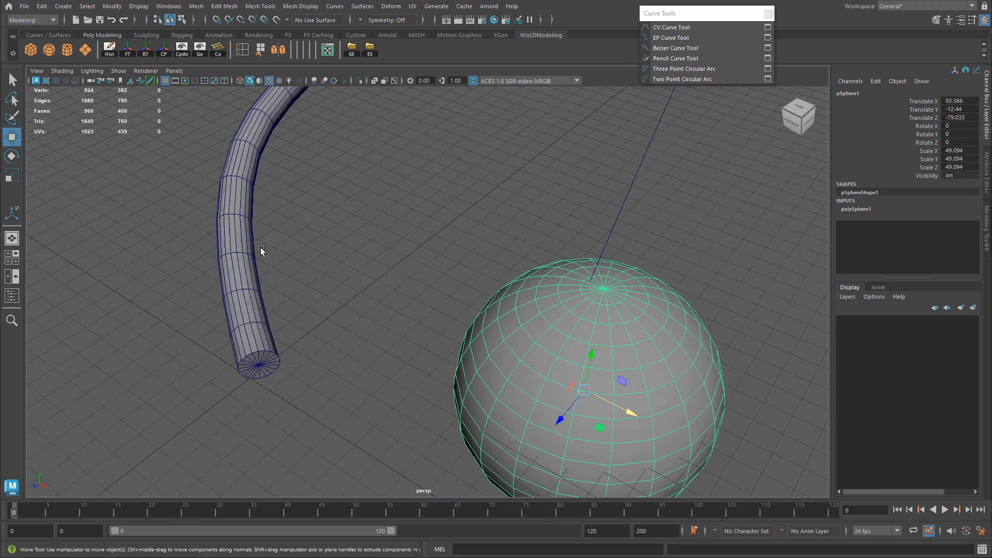
In top view with wireframe display, centre the sphere under the second curve's end at about X 87.4, Z -78.6.
{"action": "key", "text": "space"}
{"action": "key", "text": "f"}
{"action": "scroll", "coordinate": [358, 290], "scroll_direction": "down", "scroll_amount": 2}
{"action": "key", "text": "4"}
{"action": "left_click_drag", "start_coordinate": [427, 294], "coordinate": [407, 294]}
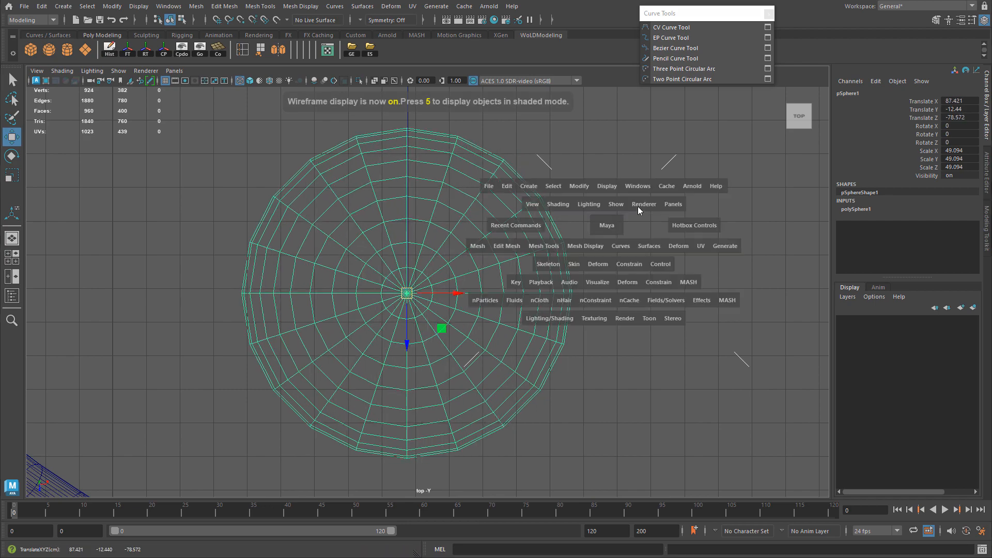
{"action": "key", "text": "space"}
{"action": "key", "text": "space"}
{"action": "left_click_drag", "start_coordinate": [563, 250], "coordinate": [418, 260], "text": "alt"}
{"action": "mouse_move", "coordinate": [418, 259]}
{"action": "right_mouse_down", "text": "alt"}
{"action": "mouse_move", "coordinate": [529, 266]}
{"action": "mouse_move", "coordinate": [429, 260]}
{"action": "right_mouse_up", "text": "alt"}
{"action": "scroll", "coordinate": [480, 314], "scroll_direction": "down", "scroll_amount": 3}
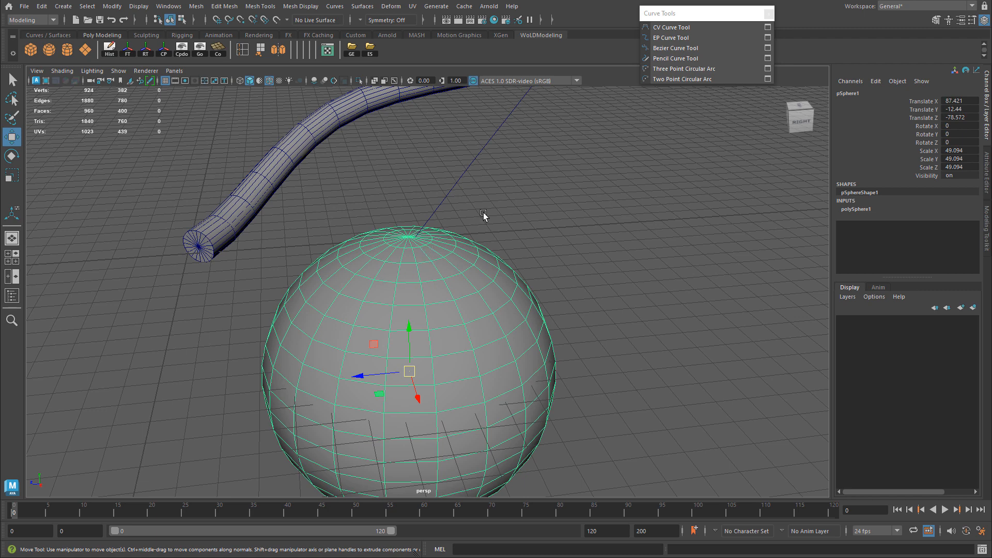
Move the second curve so its lower end snaps onto the vertex at the sphere's top pole.
{"action": "left_click", "coordinate": [473, 164]}
{"action": "left_click_drag", "start_coordinate": [542, 244], "coordinate": [532, 274], "text": "alt"}
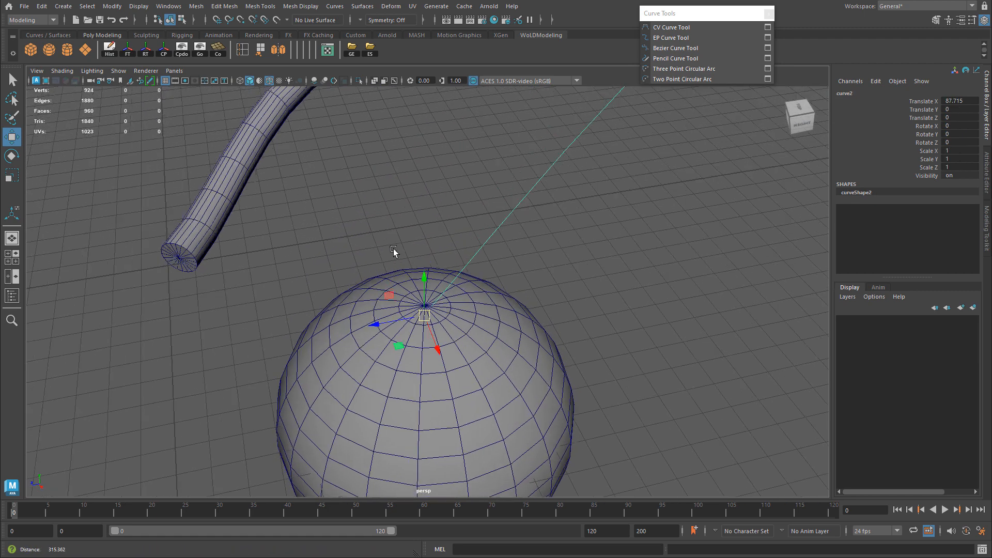
{"action": "right_click_drag", "start_coordinate": [349, 246], "coordinate": [547, 266], "text": "alt"}
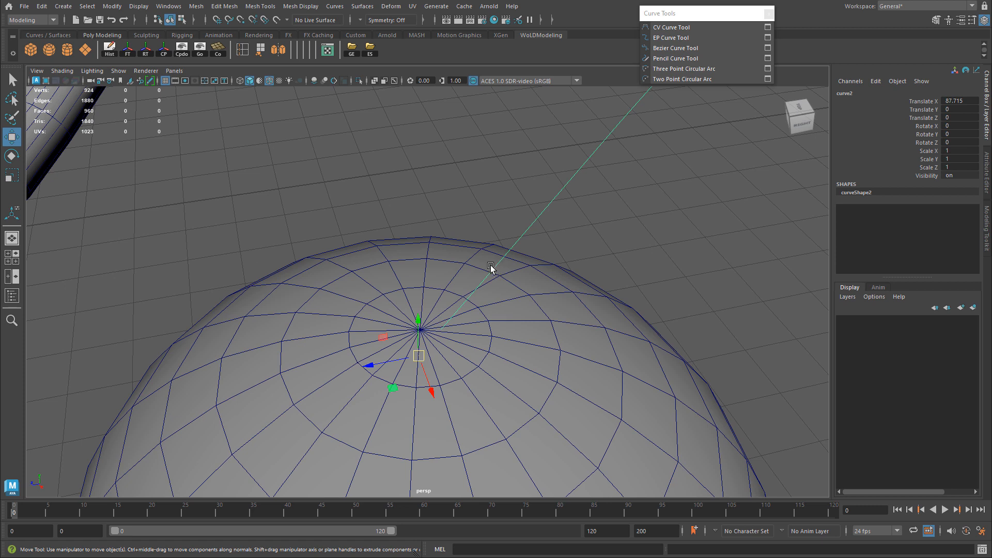
{"action": "left_click_drag", "start_coordinate": [429, 337], "coordinate": [520, 220]}
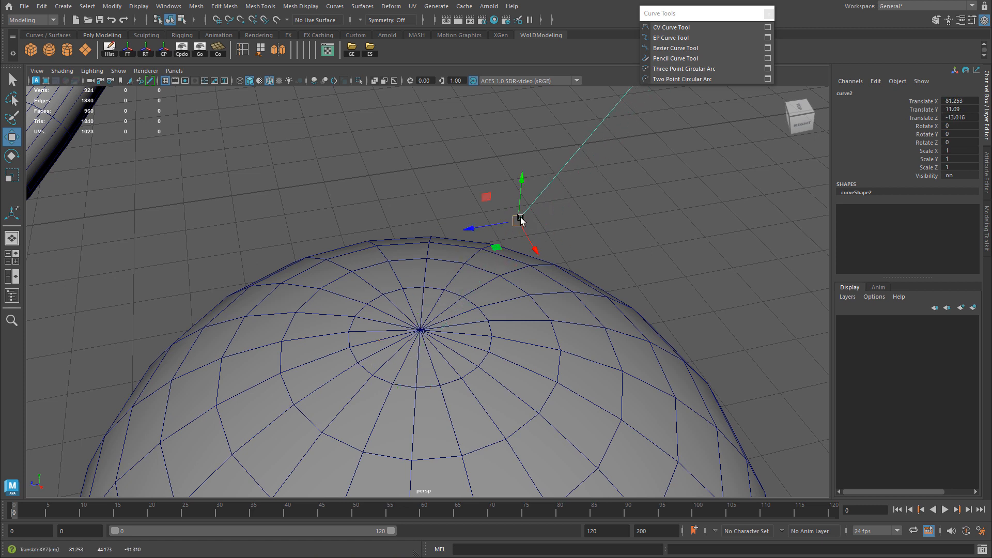
{"action": "middle_click", "coordinate": [423, 333]}
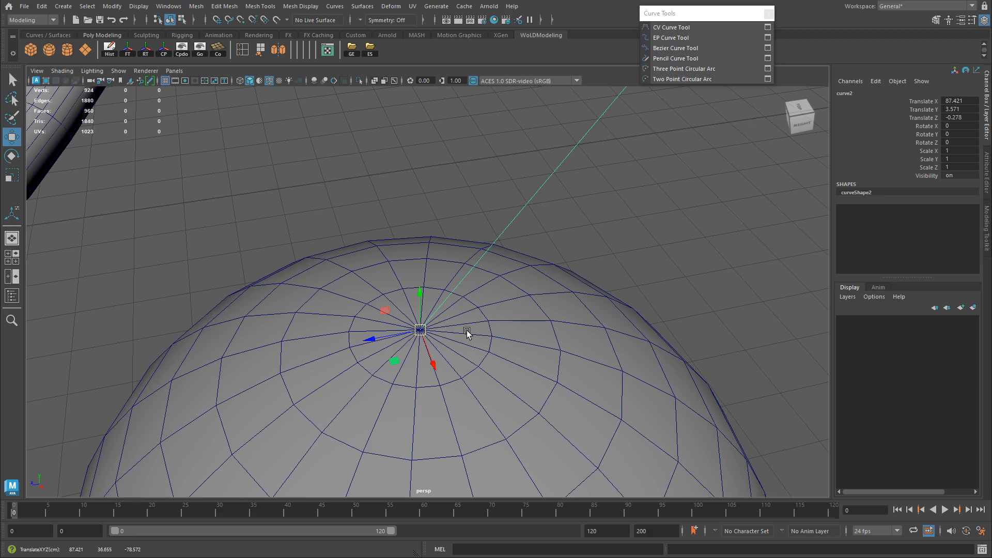
{"action": "left_click_drag", "start_coordinate": [467, 331], "coordinate": [539, 283], "text": "alt"}
Switch the sphere to face mode and select the 20 faces around its top pole together with the second curve.
{"action": "left_click", "coordinate": [652, 343]}
{"action": "left_click_drag", "start_coordinate": [652, 343], "coordinate": [570, 329], "text": "alt"}
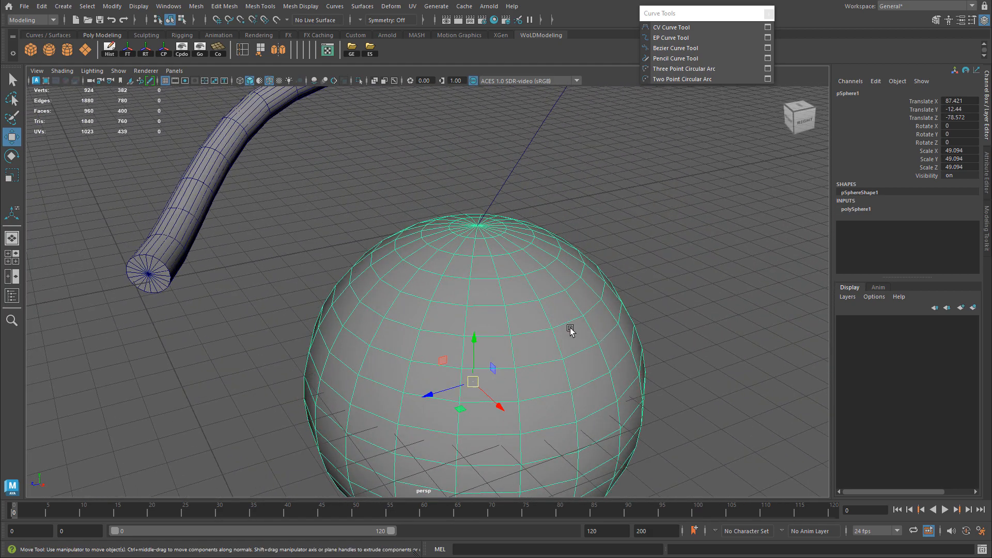
{"action": "right_click_drag", "start_coordinate": [489, 265], "coordinate": [509, 262]}
{"action": "mouse_move", "coordinate": [471, 238]}
{"action": "left_mouse_down", "text": "alt"}
{"action": "mouse_move", "coordinate": [520, 328]}
{"action": "mouse_move", "coordinate": [486, 325]}
{"action": "mouse_move", "coordinate": [505, 352]}
{"action": "mouse_move", "coordinate": [497, 314]}
{"action": "mouse_move", "coordinate": [479, 318]}
{"action": "left_mouse_up", "text": "alt"}
{"action": "left_click_drag", "start_coordinate": [696, 358], "coordinate": [539, 250], "text": "alt"}
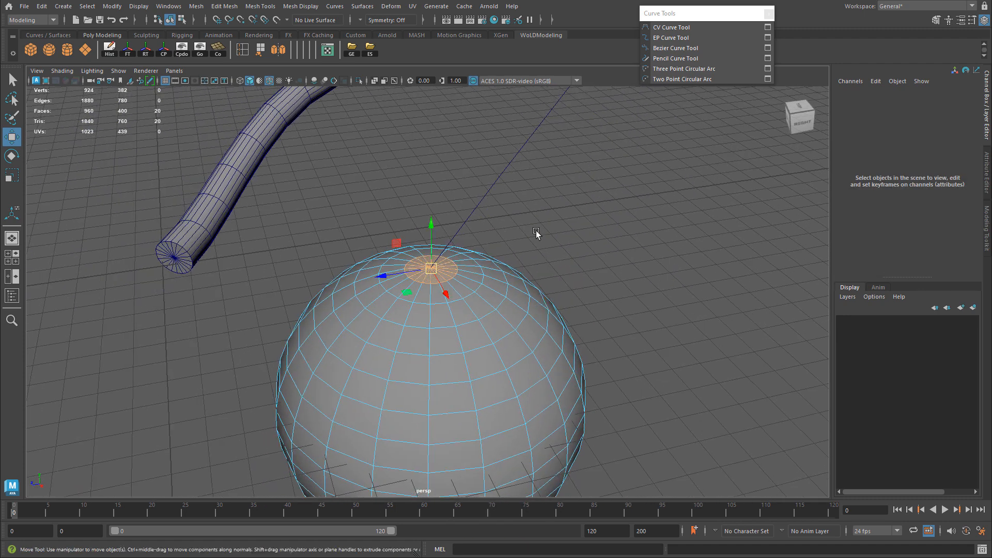
{"action": "left_click_drag", "start_coordinate": [495, 140], "coordinate": [540, 178]}
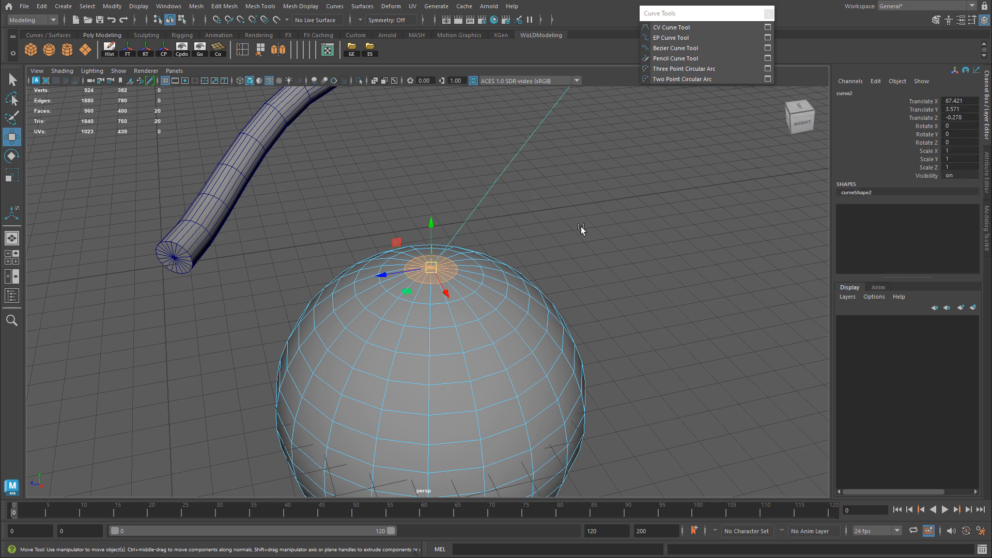
Extrude the sphere's cap faces along the second curve with 25 divisions and a taper of 0.
{"action": "key", "text": "ctrl+e"}
{"action": "left_click_drag", "start_coordinate": [581, 229], "coordinate": [427, 283], "text": "alt"}
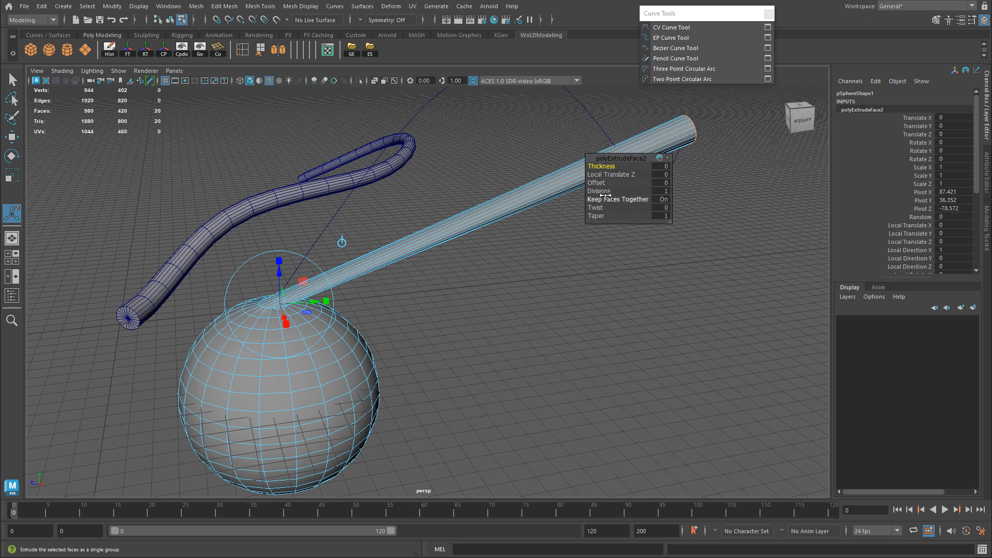
{"action": "left_click_drag", "start_coordinate": [602, 184], "coordinate": [746, 199]}
{"action": "key", "text": "ctrl+z"}
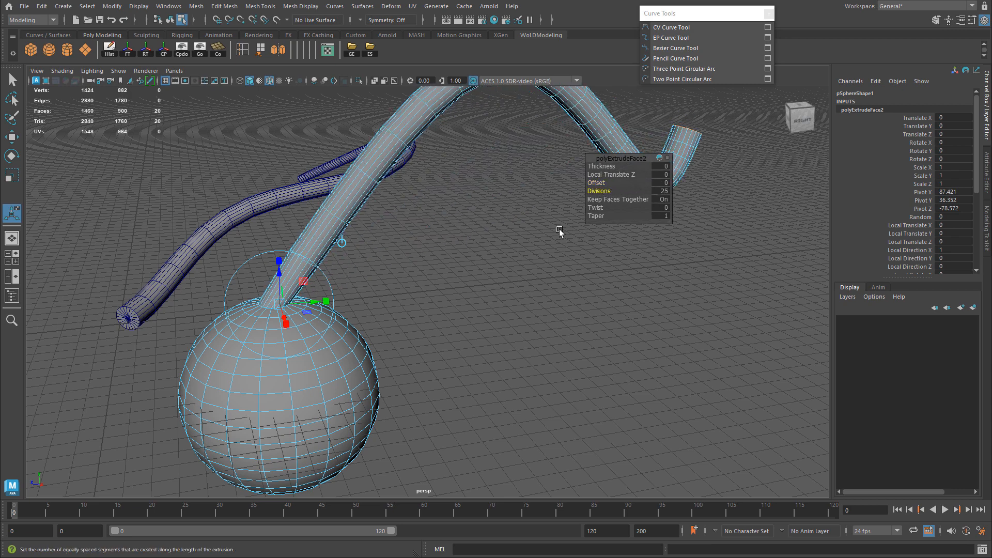
{"action": "scroll", "coordinate": [479, 237], "scroll_direction": "down", "scroll_amount": 5}
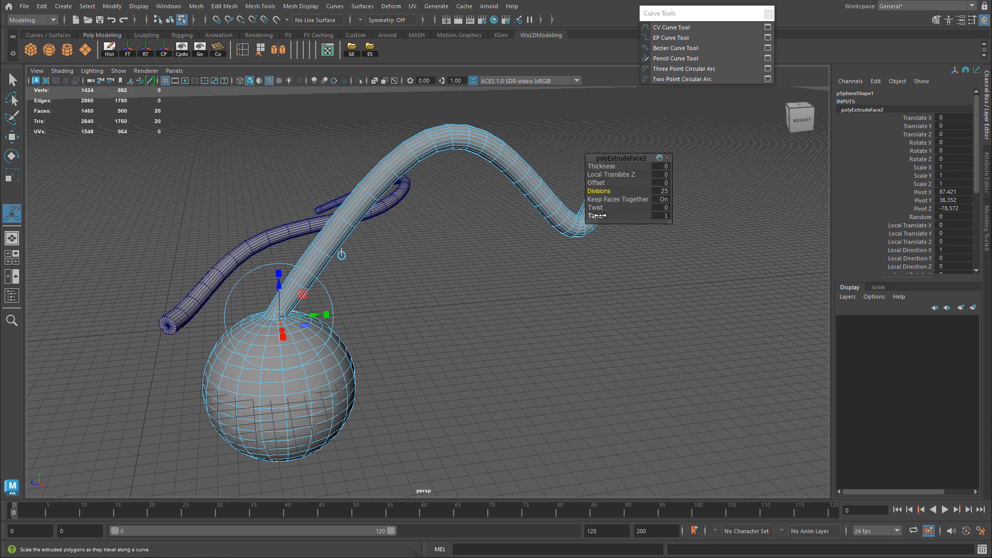
{"action": "left_click_drag", "start_coordinate": [597, 216], "coordinate": [593, 217]}
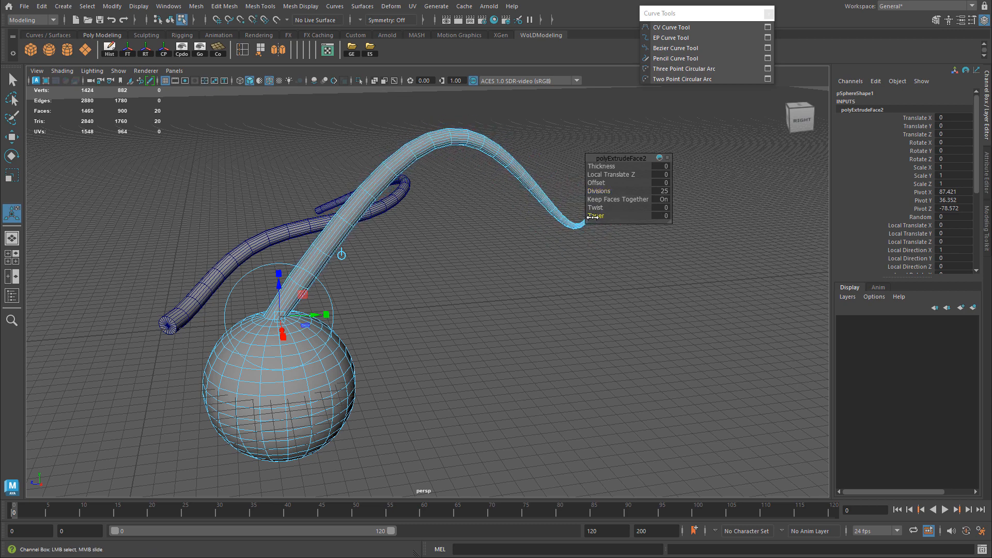
{"action": "left_click_drag", "start_coordinate": [543, 248], "coordinate": [481, 289], "text": "alt"}
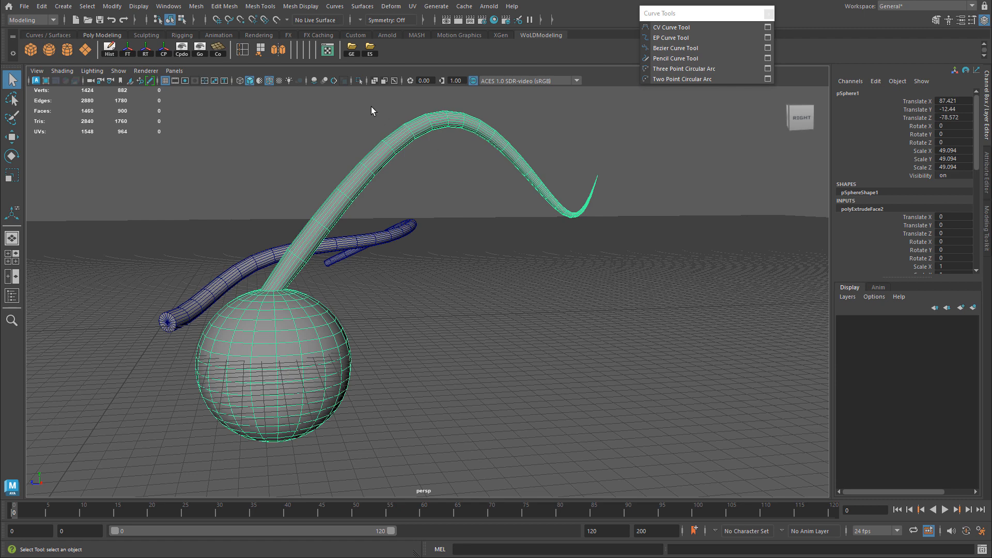
Show the second curve's control vertices and move the upper one above the bend to about Y 142, Z -105.
{"action": "left_click", "coordinate": [391, 107]}
{"action": "right_click_drag", "start_coordinate": [563, 123], "coordinate": [519, 129], "text": "shift"}
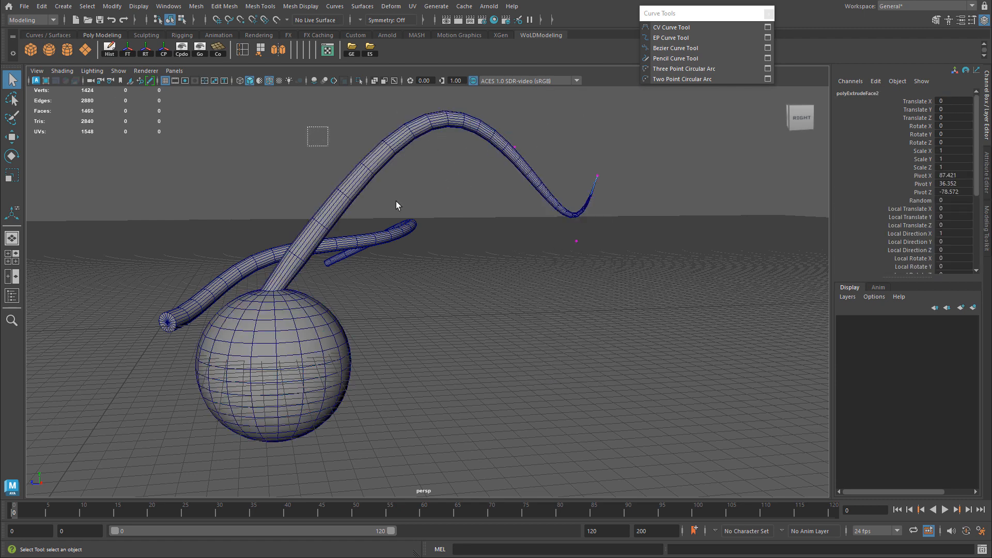
{"action": "left_click_drag", "start_coordinate": [425, 227], "coordinate": [602, 228], "text": "alt"}
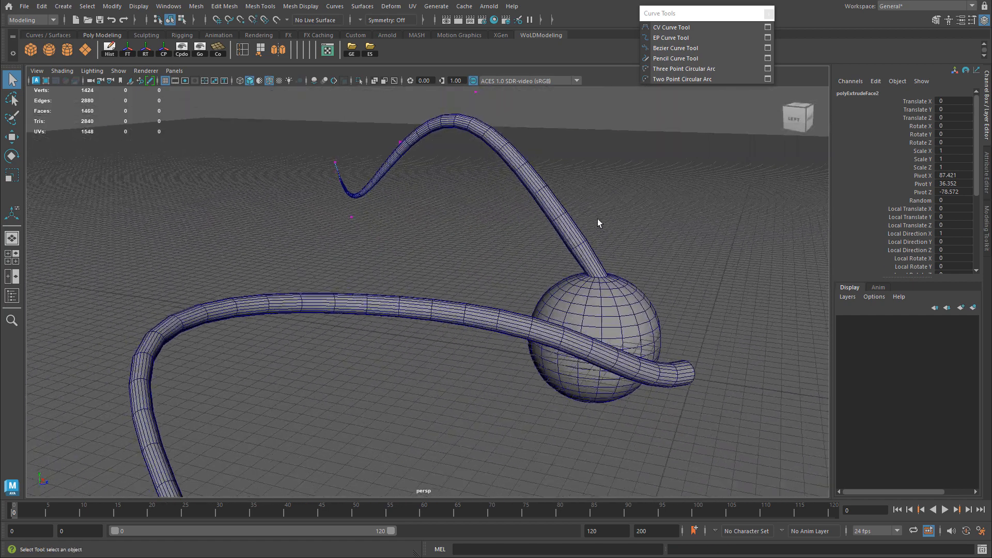
{"action": "middle_click_drag", "start_coordinate": [601, 223], "coordinate": [547, 276], "text": "alt"}
{"action": "key", "text": "w"}
{"action": "left_click_drag", "start_coordinate": [398, 124], "coordinate": [513, 162]}
{"action": "left_click_drag", "start_coordinate": [487, 108], "coordinate": [490, 147]}
{"action": "left_click_drag", "start_coordinate": [522, 182], "coordinate": [544, 200]}
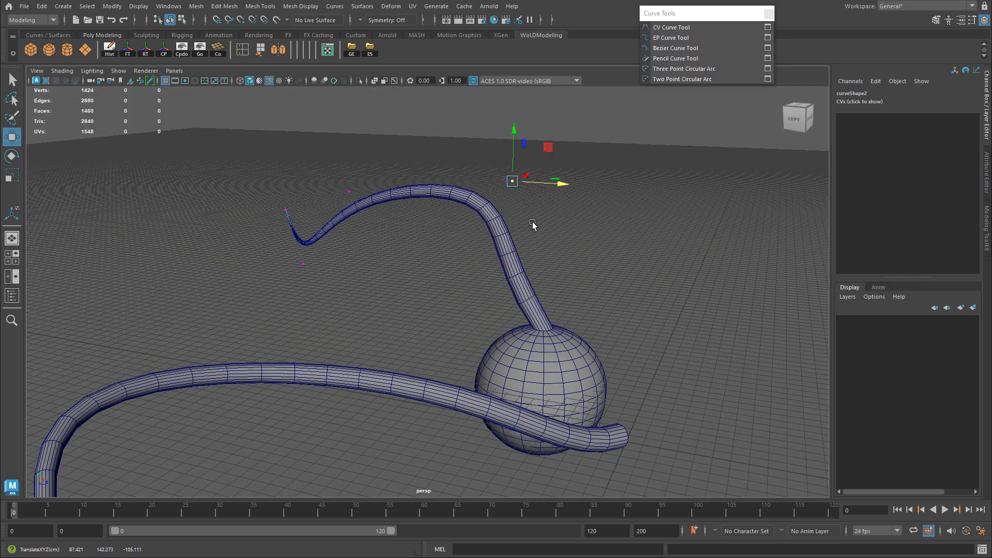
Move the control vertex just above the sphere to a height of about 64 so the tube rises more vertically.
{"action": "middle_click_drag", "start_coordinate": [544, 272], "coordinate": [591, 285]}
{"action": "left_click_drag", "start_coordinate": [591, 284], "coordinate": [589, 284]}
{"action": "left_click_drag", "start_coordinate": [552, 226], "coordinate": [551, 248]}
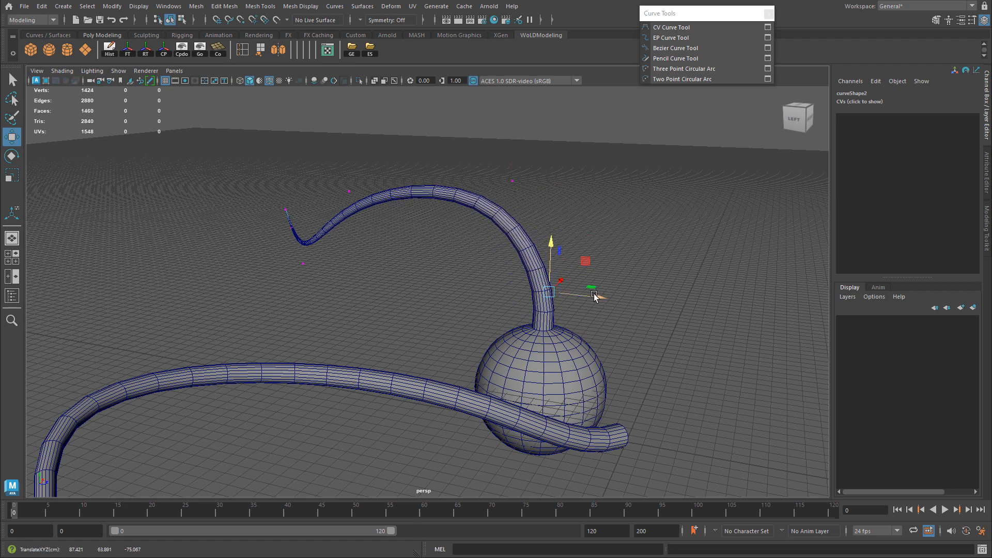
{"action": "left_click_drag", "start_coordinate": [601, 296], "coordinate": [584, 295]}
Readjust the control vertex at the tube's upper bend to smooth the arch.
{"action": "left_click_drag", "start_coordinate": [485, 160], "coordinate": [513, 170]}
{"action": "left_click_drag", "start_coordinate": [508, 212], "coordinate": [532, 216], "text": "alt"}
{"action": "left_click_drag", "start_coordinate": [468, 178], "coordinate": [469, 191], "text": "alt"}
{"action": "left_click_drag", "start_coordinate": [474, 179], "coordinate": [448, 187]}
Return the second curve to object mode and clear the selection.
{"action": "left_click_drag", "start_coordinate": [432, 228], "coordinate": [477, 270]}
{"action": "left_click", "coordinate": [407, 275]}
{"action": "right_click_drag", "start_coordinate": [465, 262], "coordinate": [503, 249]}
{"action": "left_click", "coordinate": [438, 293]}
{"action": "left_click_drag", "start_coordinate": [474, 273], "coordinate": [386, 318], "text": "alt"}
{"action": "left_click", "coordinate": [373, 271]}
{"action": "left_click", "coordinate": [438, 275]}
Undo the control vertex edits and the sphere's extrusion along the curve, including its taper and divisions.
{"action": "key", "text": "ctrl+z"}
{"action": "key", "text": "ctrl+z"}
{"action": "key", "text": "ctrl+z"}
{"action": "key", "text": "ctrl+z"}
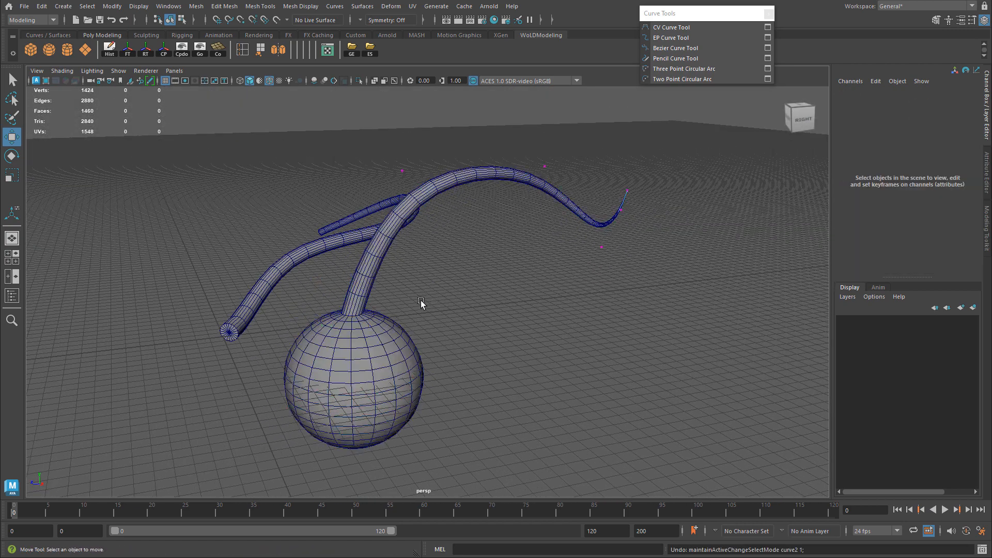
{"action": "key", "text": "ctrl+z"}
{"action": "key", "text": "ctrl+z"}
{"action": "key", "text": "ctrl+z"}
{"action": "key", "text": "ctrl+z"}
{"action": "key", "text": "ctrl+z"}
{"action": "key", "text": "ctrl+z"}
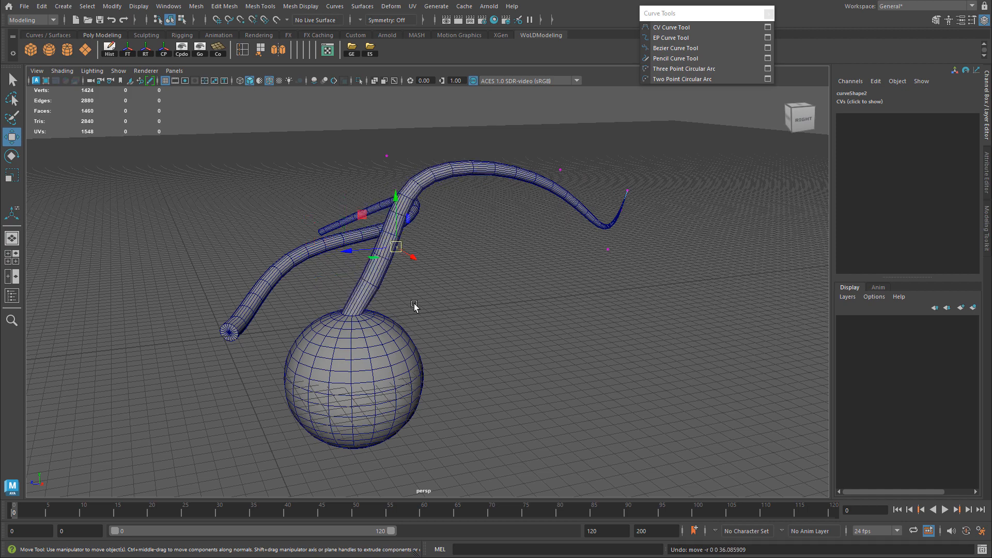
{"action": "key", "text": "ctrl+z"}
{"action": "key", "text": "ctrl+z"}
{"action": "key", "text": "ctrl+z"}
{"action": "key", "text": "ctrl+z"}
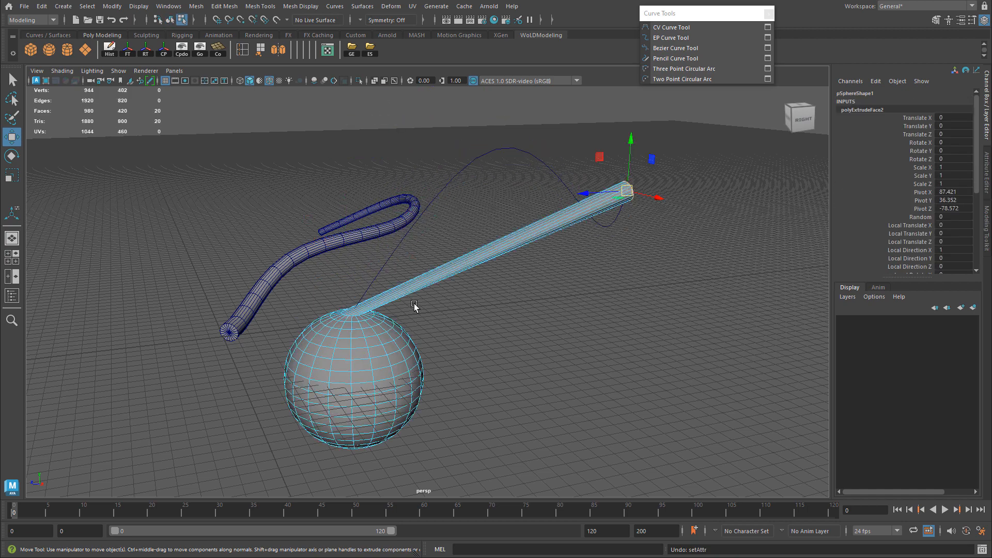
Select the second ring of faces around the sphere's top pole together with the second curve.
{"action": "middle_click_drag", "start_coordinate": [293, 310], "coordinate": [363, 301], "text": "alt"}
{"action": "right_click_drag", "start_coordinate": [363, 301], "coordinate": [627, 268], "text": "alt"}
{"action": "left_click_drag", "start_coordinate": [509, 273], "coordinate": [500, 303], "text": "alt"}
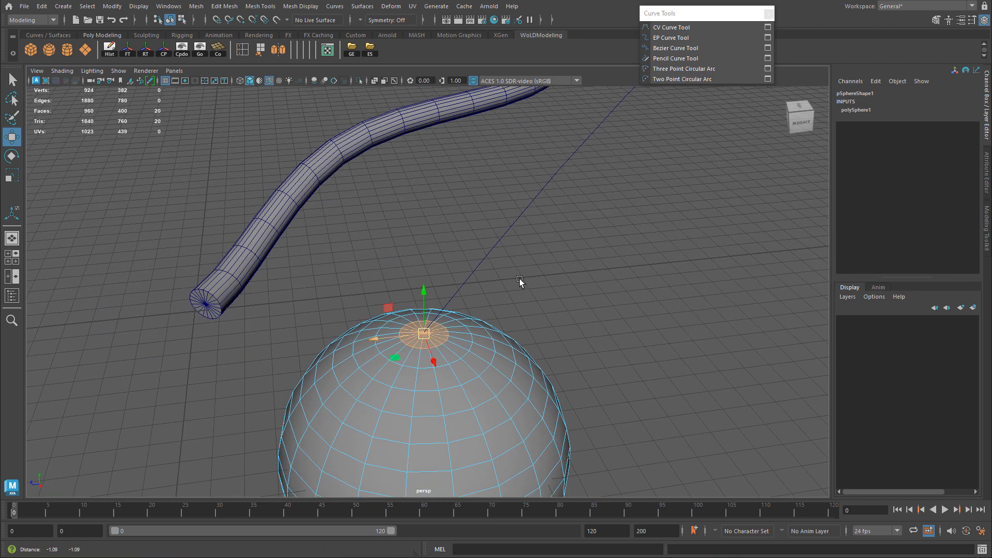
{"action": "middle_click_drag", "start_coordinate": [501, 303], "coordinate": [553, 233], "text": "alt"}
{"action": "right_click_drag", "start_coordinate": [553, 232], "coordinate": [625, 261], "text": "alt"}
{"action": "left_click_drag", "start_coordinate": [624, 262], "coordinate": [435, 280], "text": "alt"}
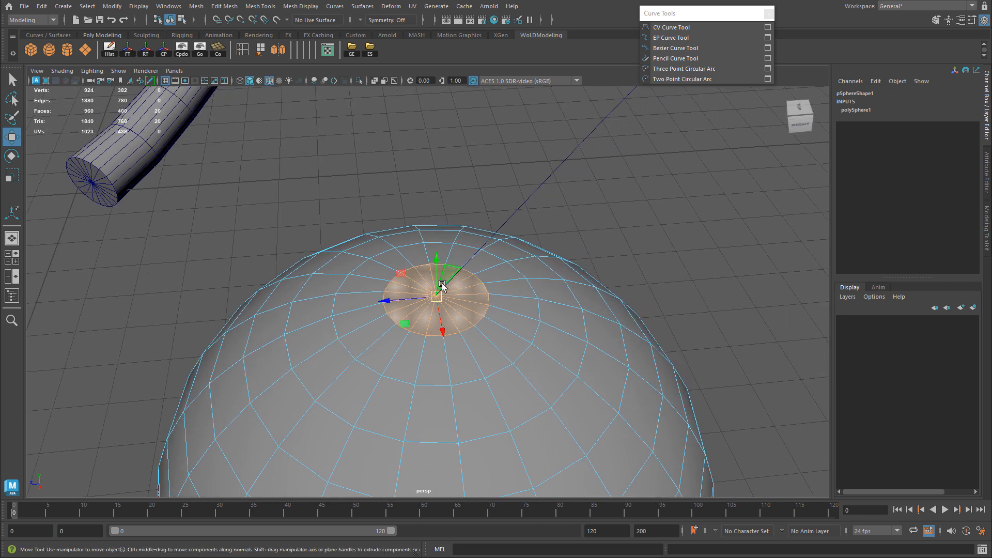
{"action": "left_click", "coordinate": [370, 273]}
{"action": "mouse_move", "coordinate": [402, 262]}
{"action": "left_mouse_down", "text": "shift"}
{"action": "mouse_move", "coordinate": [504, 272]}
{"action": "mouse_move", "coordinate": [453, 357]}
{"action": "mouse_move", "coordinate": [362, 289]}
{"action": "mouse_move", "coordinate": [478, 309]}
{"action": "left_mouse_up", "text": "shift"}
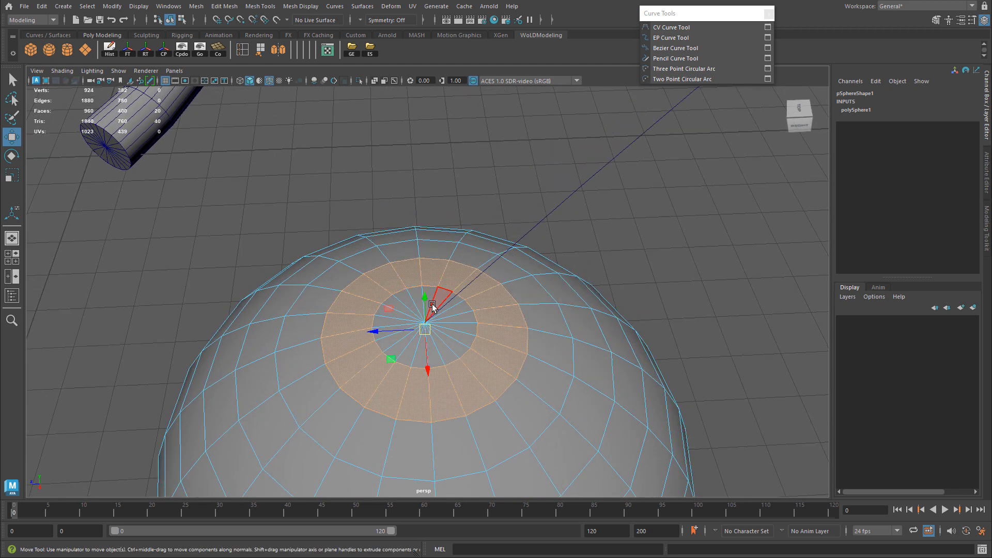
{"action": "left_click", "coordinate": [574, 156], "text": "shift"}
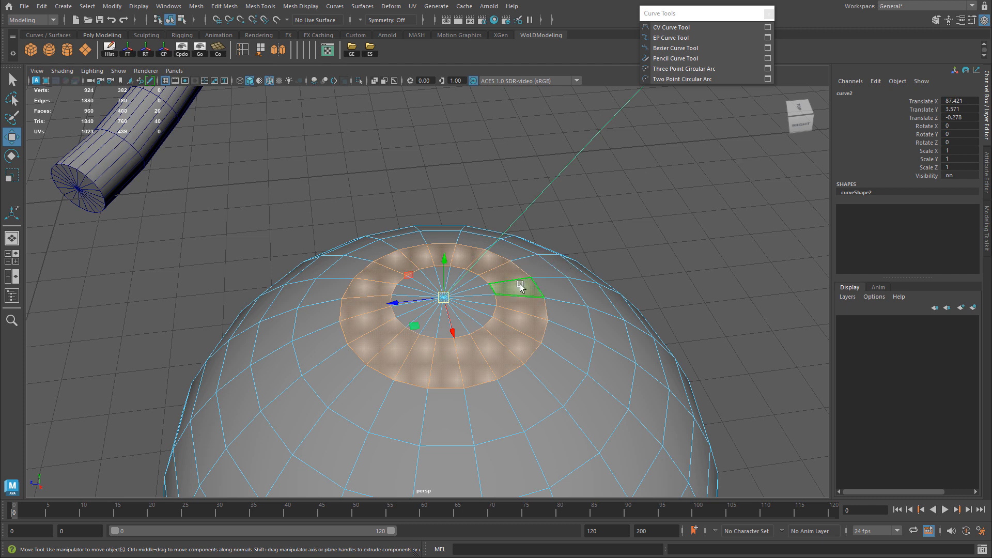
Extrude the selected face ring along the second curve with 18 divisions.
{"action": "key", "text": "ctrl+e"}
{"action": "right_click_drag", "start_coordinate": [521, 287], "coordinate": [290, 297], "text": "alt"}
{"action": "left_click_drag", "start_coordinate": [290, 298], "coordinate": [657, 213], "text": "alt"}
{"action": "left_click_drag", "start_coordinate": [599, 192], "coordinate": [675, 204]}
Examine the extruded ring's open end and hollow interior along the curve.
{"action": "right_click_drag", "start_coordinate": [716, 248], "coordinate": [656, 307], "text": "alt"}
{"action": "left_click_drag", "start_coordinate": [656, 307], "coordinate": [598, 346], "text": "alt"}
{"action": "middle_click_drag", "start_coordinate": [598, 346], "coordinate": [556, 242], "text": "alt"}
{"action": "left_click_drag", "start_coordinate": [556, 241], "coordinate": [514, 188], "text": "alt"}
{"action": "right_click_drag", "start_coordinate": [514, 189], "coordinate": [539, 214], "text": "alt"}
{"action": "middle_click_drag", "start_coordinate": [539, 214], "coordinate": [465, 353], "text": "alt"}
{"action": "right_click_drag", "start_coordinate": [465, 354], "coordinate": [589, 319], "text": "alt"}
{"action": "middle_click_drag", "start_coordinate": [590, 319], "coordinate": [656, 223], "text": "alt"}
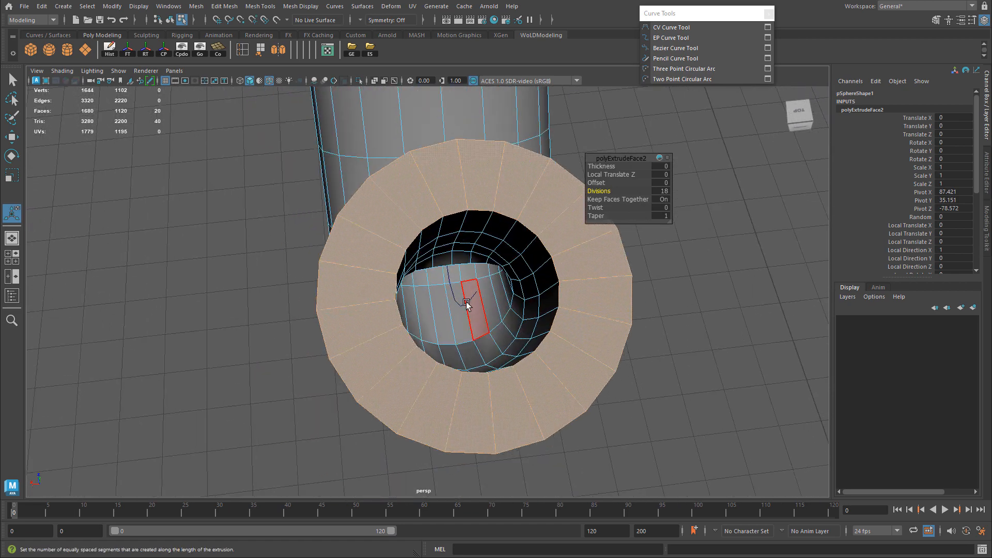
{"action": "right_click_drag", "start_coordinate": [480, 301], "coordinate": [413, 281], "text": "alt"}
{"action": "left_click_drag", "start_coordinate": [413, 282], "coordinate": [377, 271], "text": "alt"}
{"action": "middle_click_drag", "start_coordinate": [377, 270], "coordinate": [503, 317], "text": "alt"}
{"action": "right_click_drag", "start_coordinate": [502, 316], "coordinate": [543, 310], "text": "alt"}
{"action": "left_click_drag", "start_coordinate": [543, 310], "coordinate": [514, 289], "text": "alt"}
Undo the ring's extrusion along the curve.
{"action": "key", "text": "ctrl+z"}
{"action": "key", "text": "ctrl+z"}
{"action": "key", "text": "ctrl+z"}
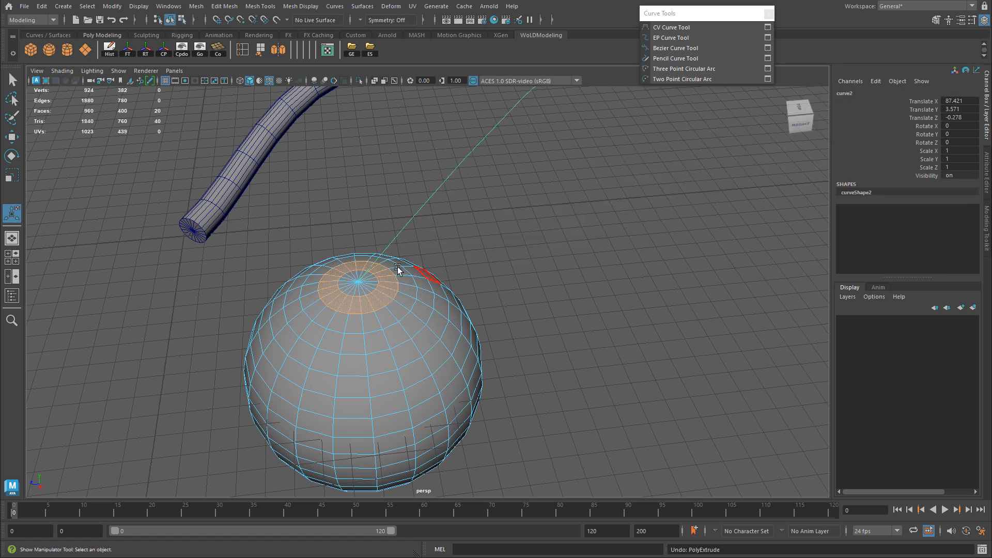
{"action": "right_click_drag", "start_coordinate": [297, 277], "coordinate": [443, 292], "text": "alt"}
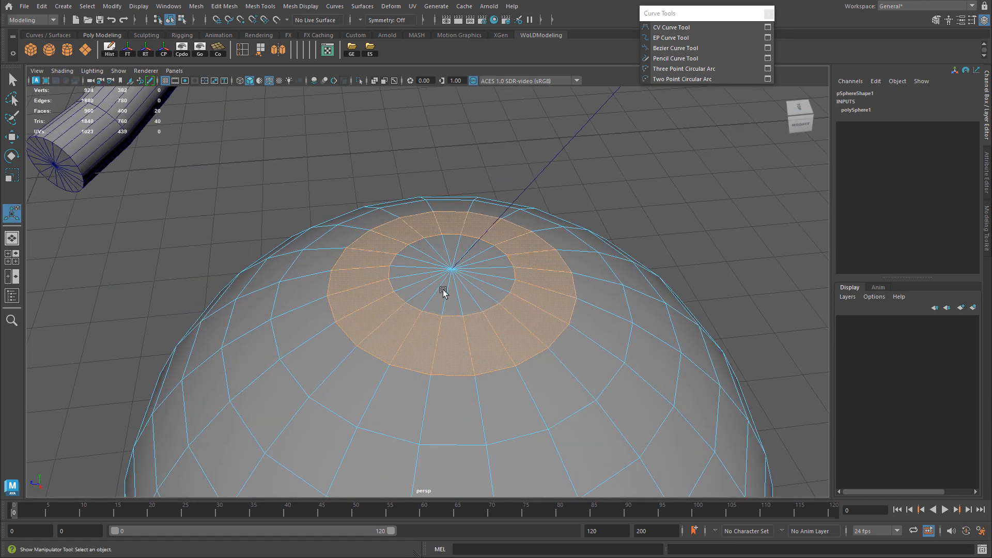
{"action": "left_click", "coordinate": [361, 281]}
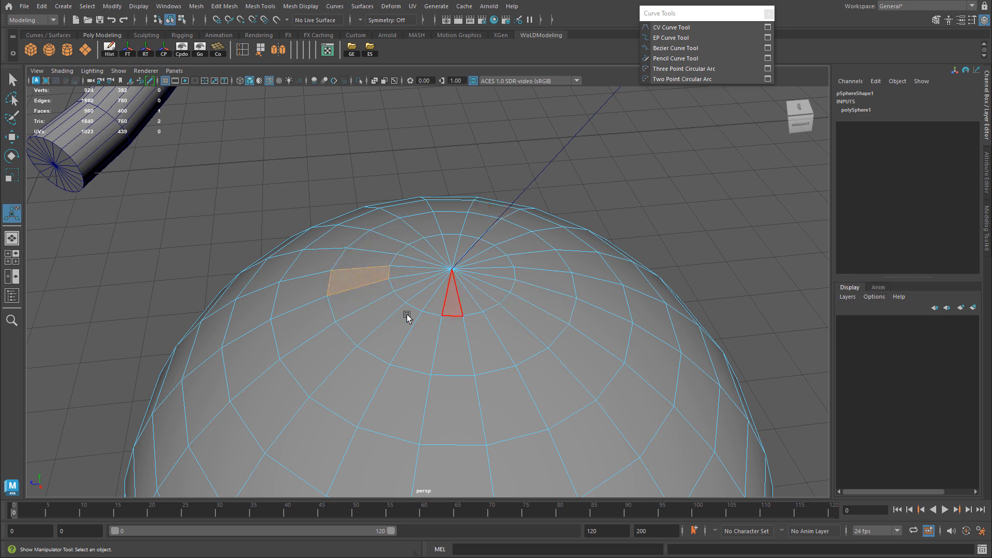
{"action": "left_click", "coordinate": [364, 261]}
{"action": "left_click", "coordinate": [362, 302], "text": "shift"}
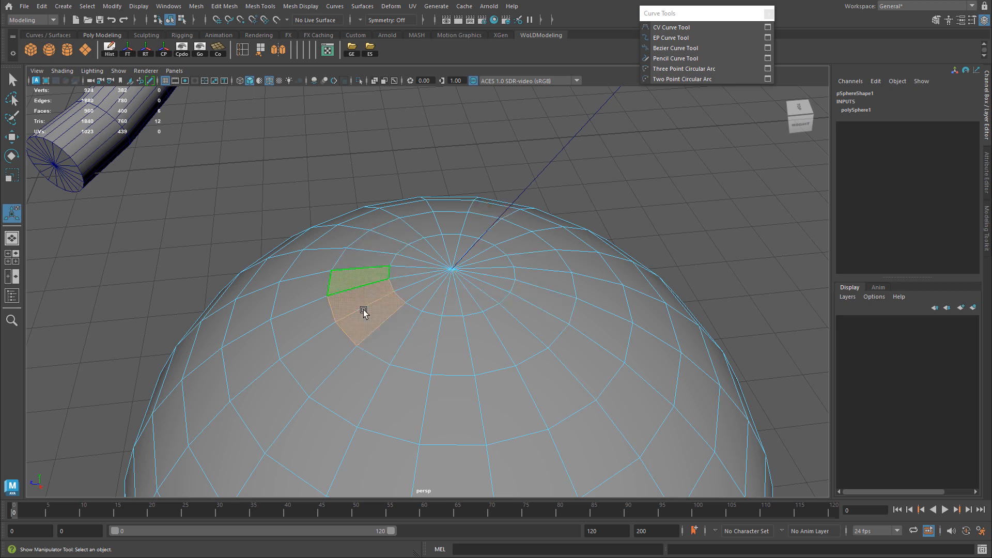
Select two opposite groups of six faces in the second ring around the sphere's pole, plus the second curve.
{"action": "left_click", "coordinate": [377, 301]}
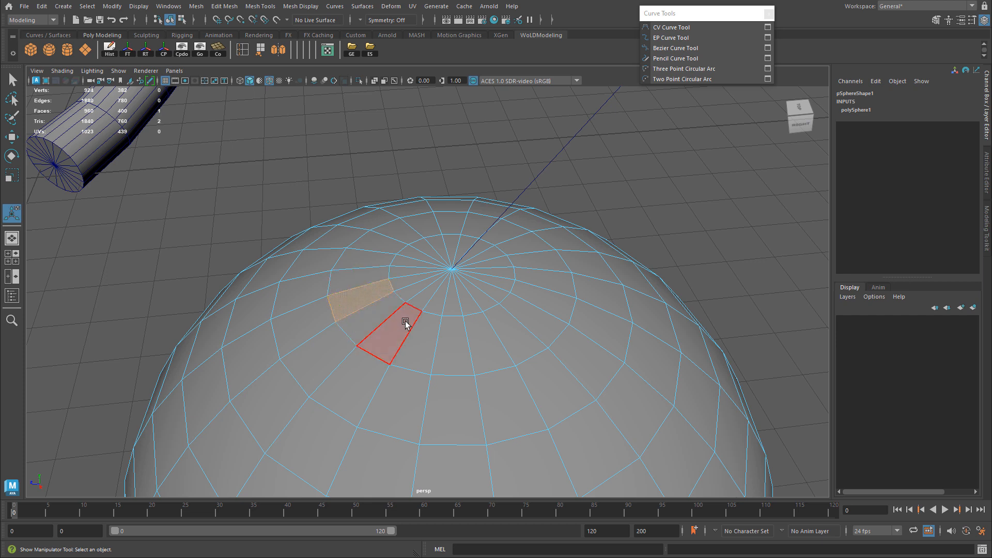
{"action": "left_click", "coordinate": [363, 273], "text": "shift"}
{"action": "left_click", "coordinate": [378, 312], "text": "shift"}
{"action": "left_click", "coordinate": [385, 331], "text": "shift"}
{"action": "left_click", "coordinate": [388, 242], "text": "shift"}
{"action": "left_click", "coordinate": [519, 240], "text": "shift"}
{"action": "left_click", "coordinate": [534, 262], "text": "shift"}
{"action": "left_click", "coordinate": [533, 261], "text": "shift"}
{"action": "left_click", "coordinate": [543, 281], "text": "shift"}
{"action": "left_click", "coordinate": [538, 303], "text": "shift"}
{"action": "left_click", "coordinate": [531, 324], "text": "shift"}
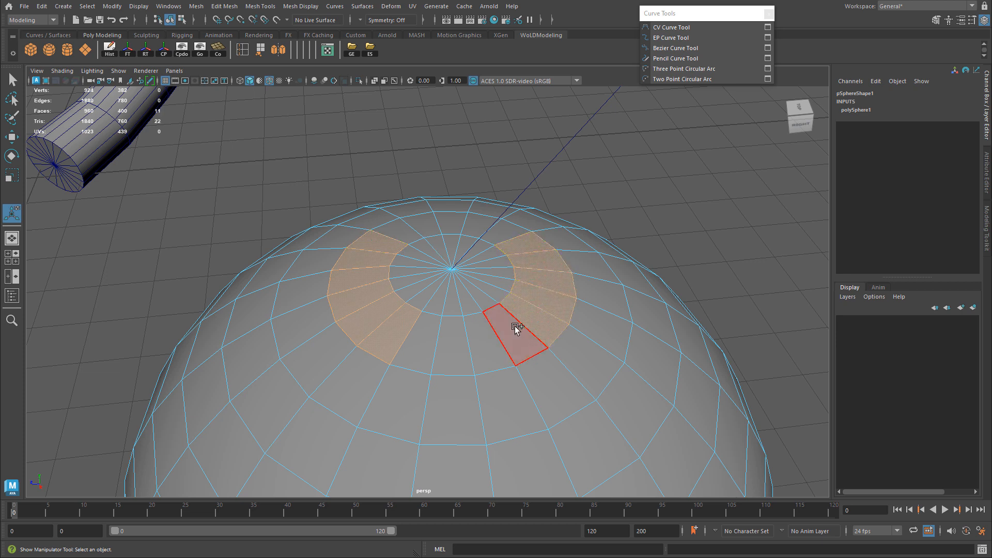
{"action": "left_click", "coordinate": [511, 228], "text": "shift"}
{"action": "left_click", "coordinate": [578, 134], "text": "shift"}
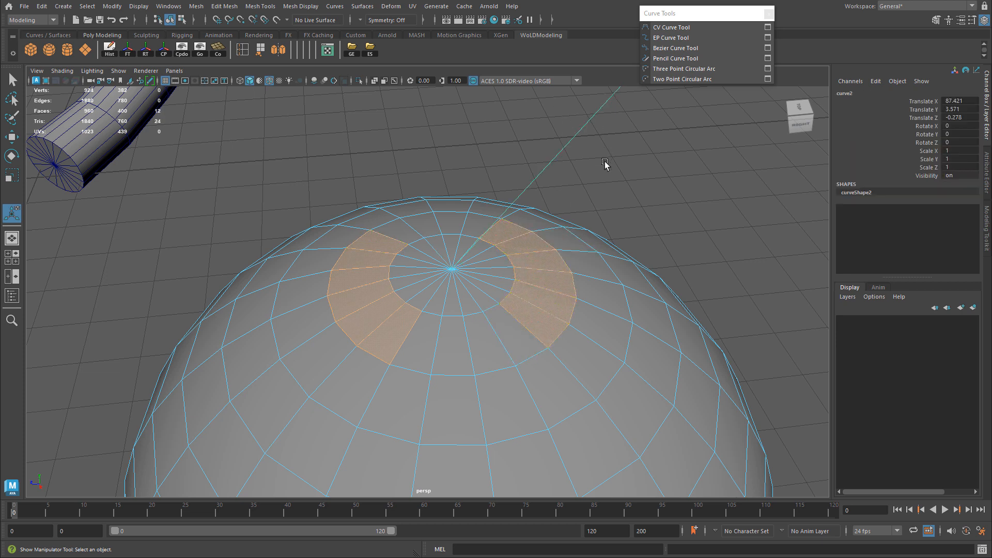
Extrude the two separate face groups along the second curve with 25 divisions.
{"action": "key", "text": "ctrl+e"}
{"action": "scroll", "coordinate": [605, 165], "scroll_direction": "down", "scroll_amount": 8}
{"action": "left_click_drag", "start_coordinate": [691, 275], "coordinate": [535, 262], "text": "alt"}
{"action": "middle_click_drag", "start_coordinate": [536, 263], "coordinate": [354, 339], "text": "alt"}
{"action": "left_click_drag", "start_coordinate": [355, 339], "coordinate": [465, 294], "text": "alt"}
{"action": "middle_click_drag", "start_coordinate": [465, 295], "coordinate": [411, 349], "text": "alt"}
{"action": "left_click_drag", "start_coordinate": [412, 349], "coordinate": [382, 295], "text": "alt"}
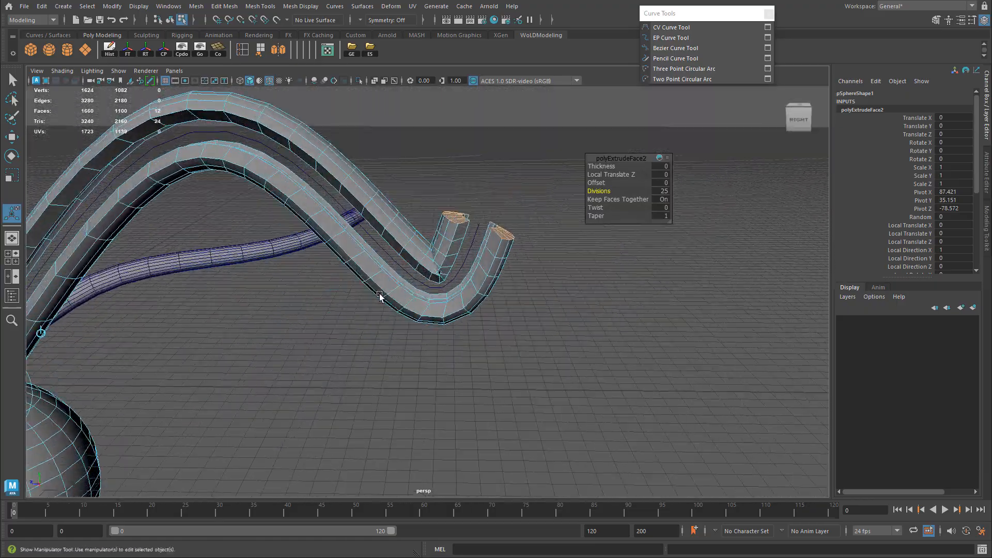
{"action": "scroll", "coordinate": [519, 301], "scroll_direction": "up", "scroll_amount": 4}
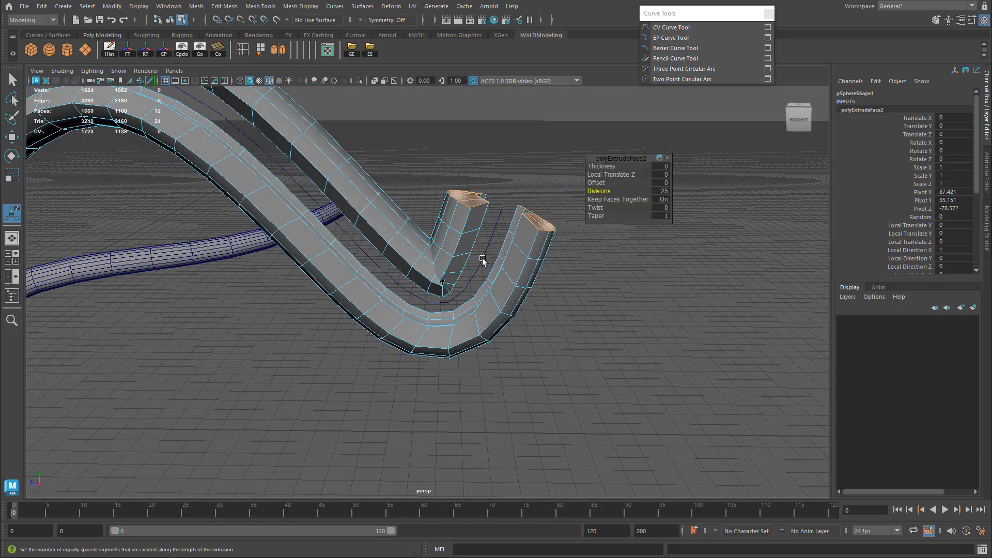
Undo the extrusion of the two face groups, return to object selection and deselect the sphere.
{"action": "left_click_drag", "start_coordinate": [395, 294], "coordinate": [471, 298], "text": "alt"}
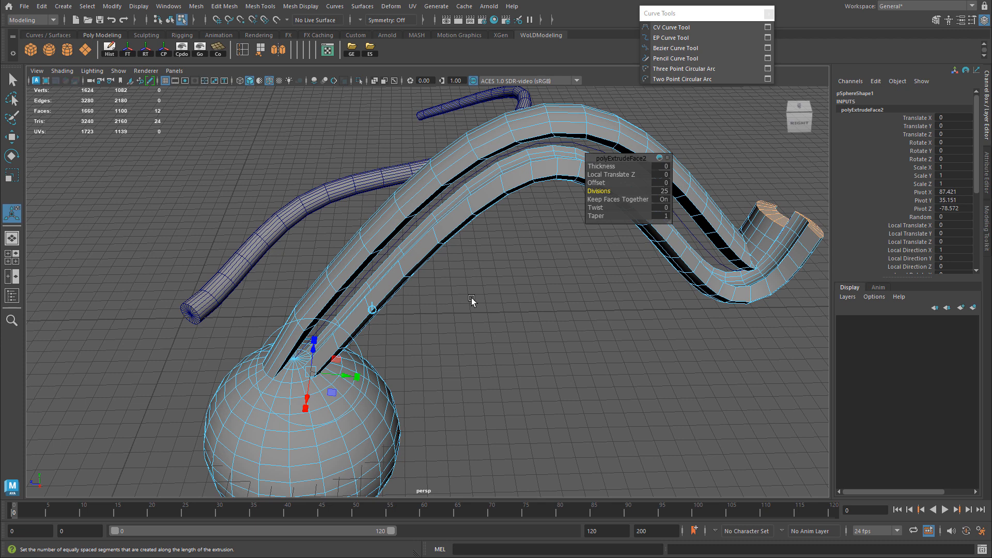
{"action": "key", "text": "ctrl+z"}
{"action": "key", "text": "ctrl+z"}
{"action": "key", "text": "ctrl+z"}
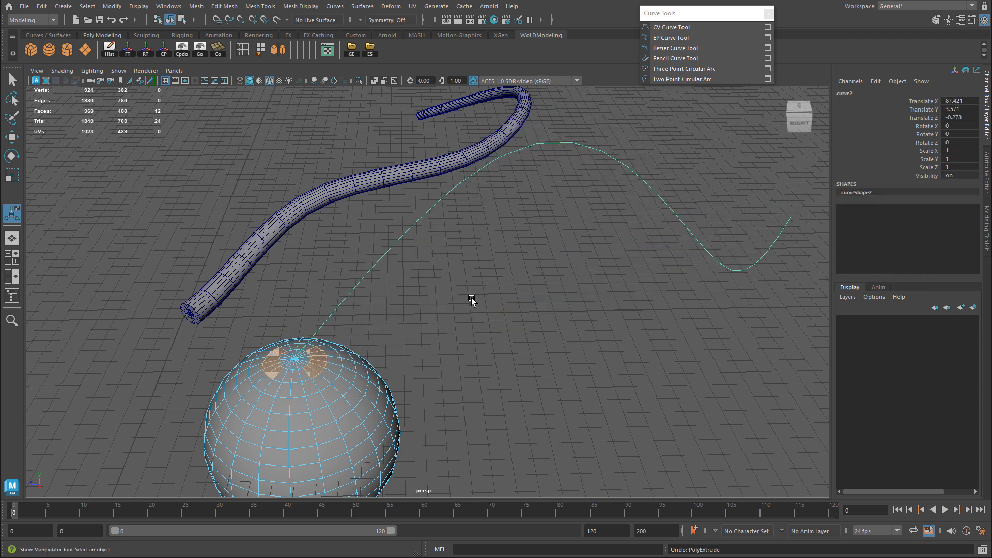
{"action": "left_click_drag", "start_coordinate": [471, 297], "coordinate": [474, 254], "text": "alt"}
{"action": "key", "text": "w"}
{"action": "key", "text": "F8"}
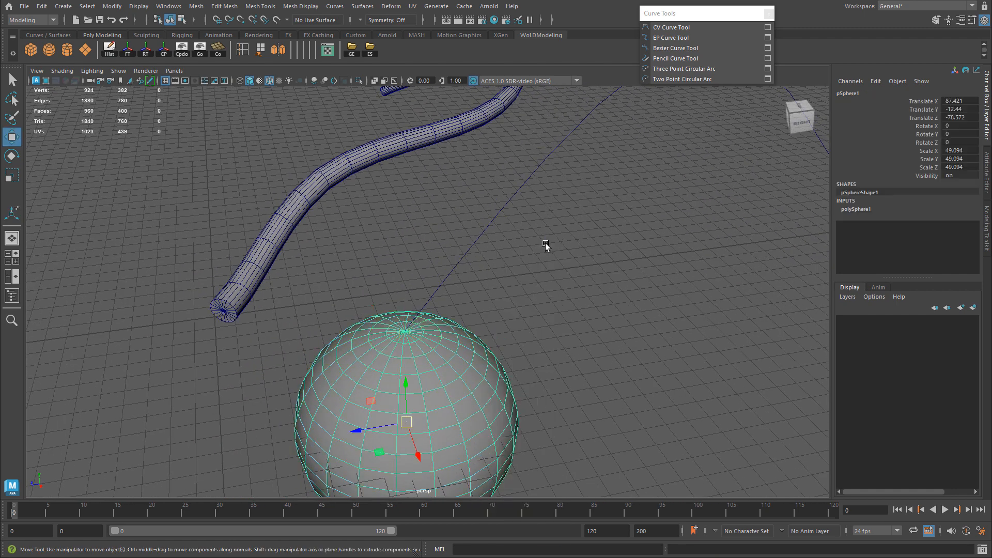
{"action": "left_click", "coordinate": [545, 243]}
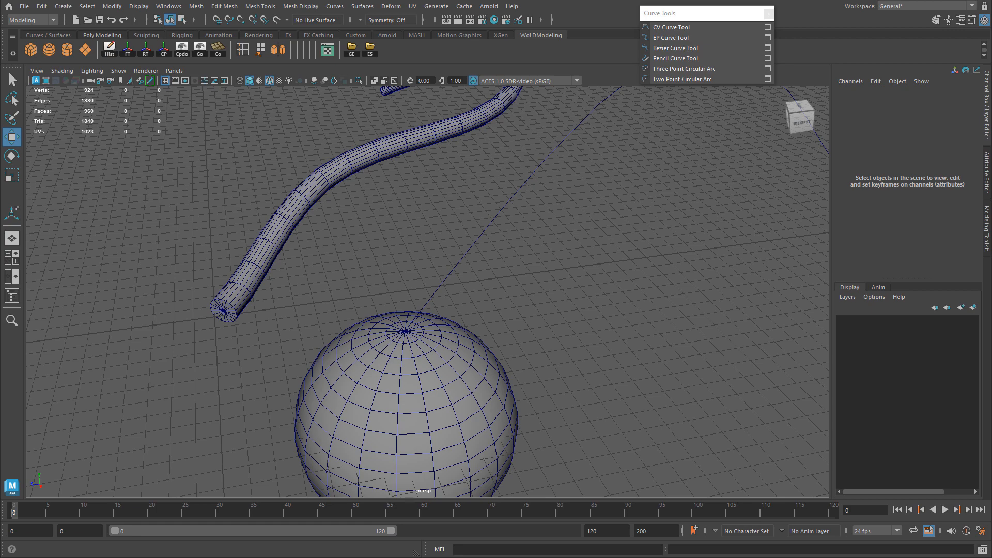
Duplicate the sphere and move the copy away from the original to about X 323.5, Y 64.5, Z -78.6.
{"action": "left_click_drag", "start_coordinate": [759, 463], "coordinate": [472, 253], "text": "alt"}
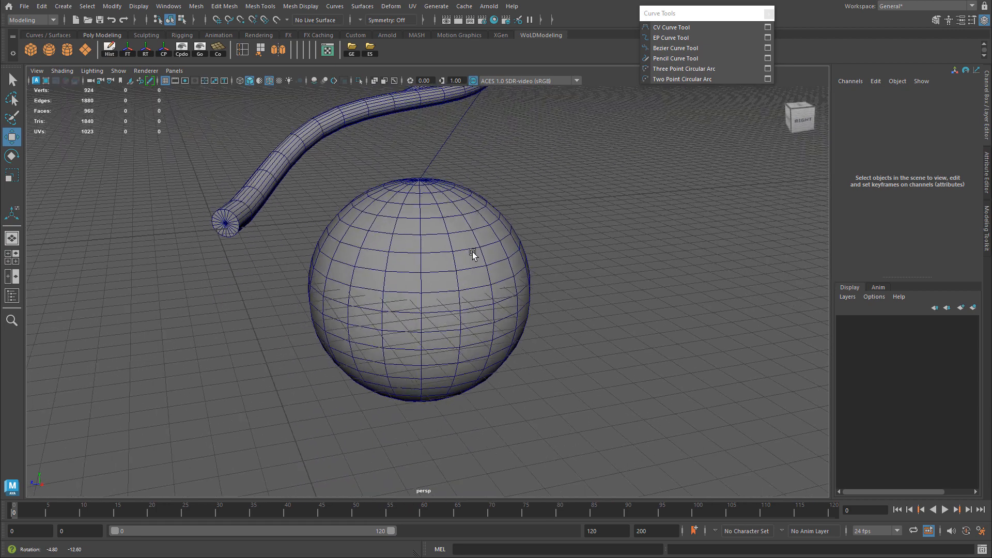
{"action": "right_click_drag", "start_coordinate": [473, 253], "coordinate": [528, 253], "text": "alt"}
{"action": "scroll", "coordinate": [528, 253], "scroll_direction": "down", "scroll_amount": 5}
{"action": "left_click", "coordinate": [403, 248]}
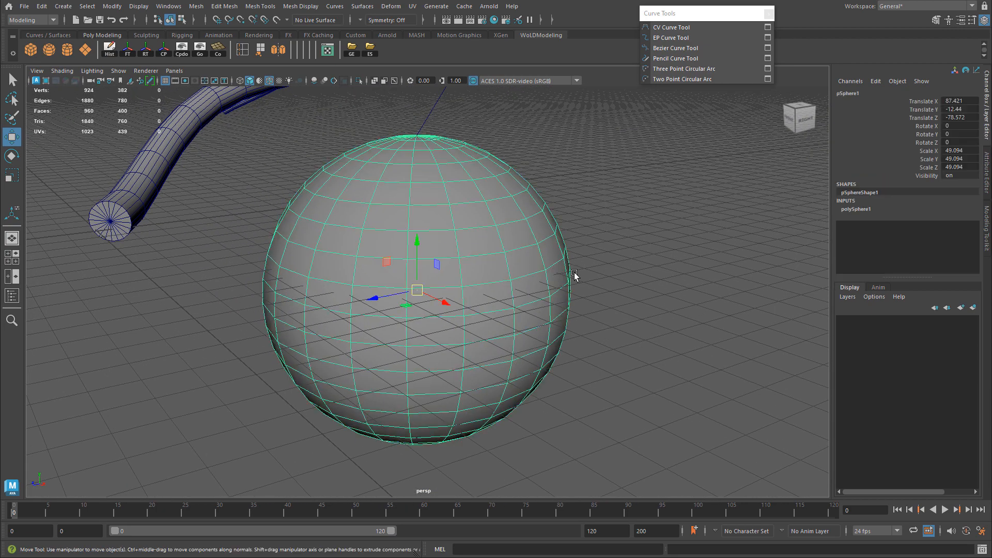
{"action": "right_click_drag", "start_coordinate": [680, 275], "coordinate": [494, 310], "text": "alt"}
{"action": "key", "text": "ctrl+d"}
{"action": "left_click_drag", "start_coordinate": [452, 305], "coordinate": [697, 403]}
{"action": "middle_click_drag", "start_coordinate": [698, 401], "coordinate": [571, 352], "text": "alt"}
{"action": "mouse_move", "coordinate": [527, 312]}
{"action": "left_mouse_down"}
{"action": "mouse_move", "coordinate": [552, 134]}
{"action": "mouse_move", "coordinate": [527, 299]}
{"action": "left_mouse_up"}
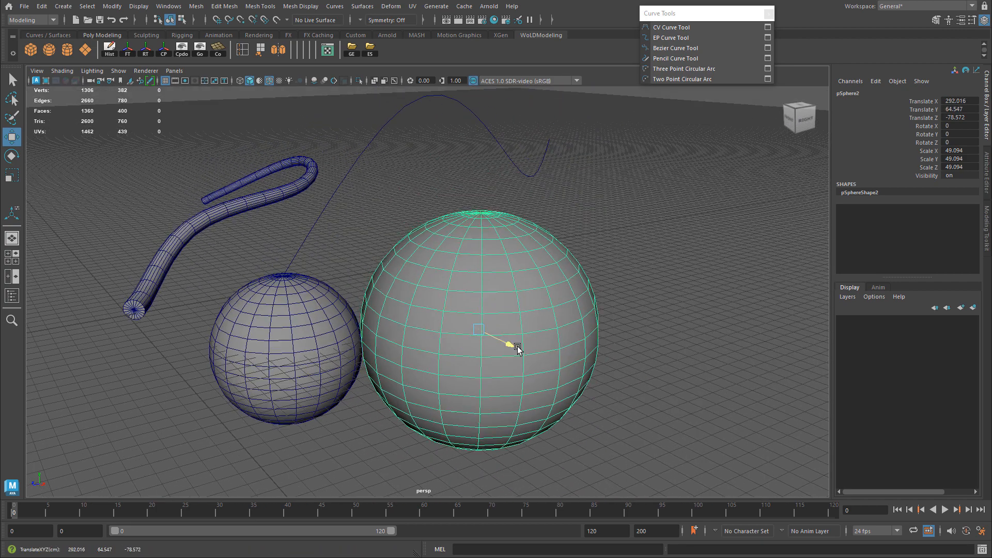
{"action": "left_click_drag", "start_coordinate": [509, 343], "coordinate": [671, 370]}
{"action": "right_click_drag", "start_coordinate": [671, 370], "coordinate": [524, 336], "text": "alt"}
Select the sphere copy's equator edge loop and convert it to a curve, keeping the Convert commands in a floating window.
{"action": "right_click_drag", "start_coordinate": [523, 294], "coordinate": [517, 257]}
{"action": "double_click", "coordinate": [530, 375]}
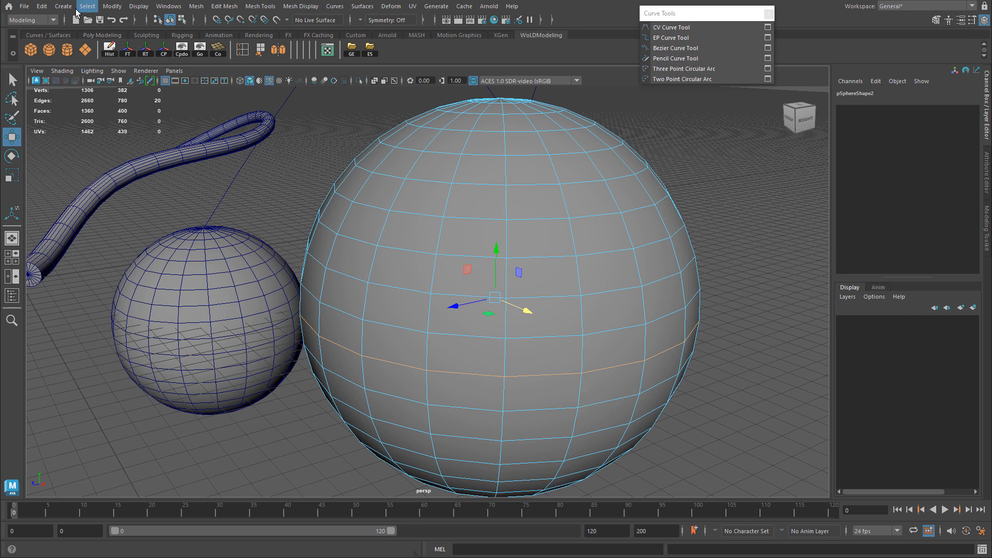
{"action": "left_click", "coordinate": [112, 6]}
{"action": "mouse_move", "coordinate": [132, 262]}
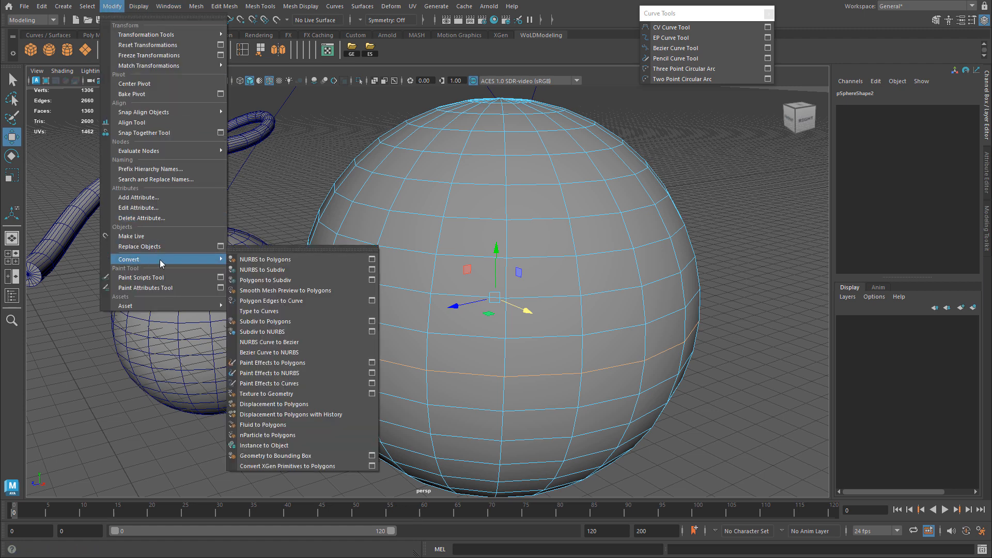
{"action": "left_click", "coordinate": [265, 249]}
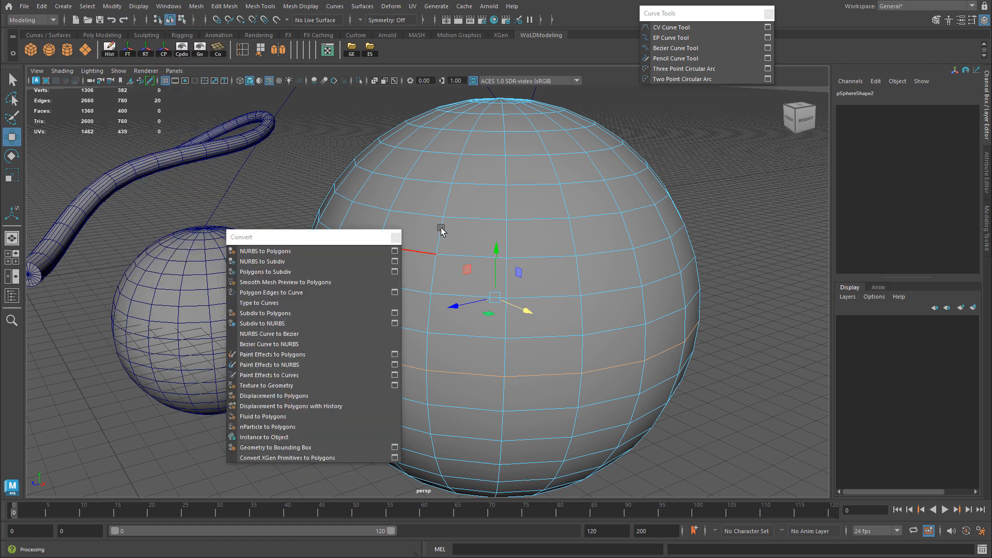
{"action": "left_click_drag", "start_coordinate": [336, 232], "coordinate": [829, 121]}
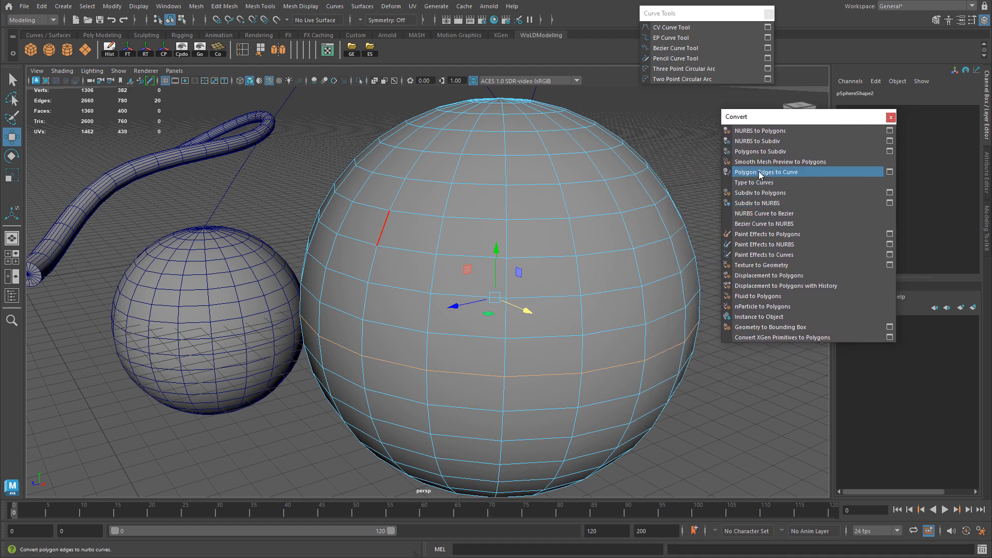
{"action": "left_click", "coordinate": [787, 172]}
{"action": "left_click_drag", "start_coordinate": [569, 359], "coordinate": [538, 365], "text": "alt"}
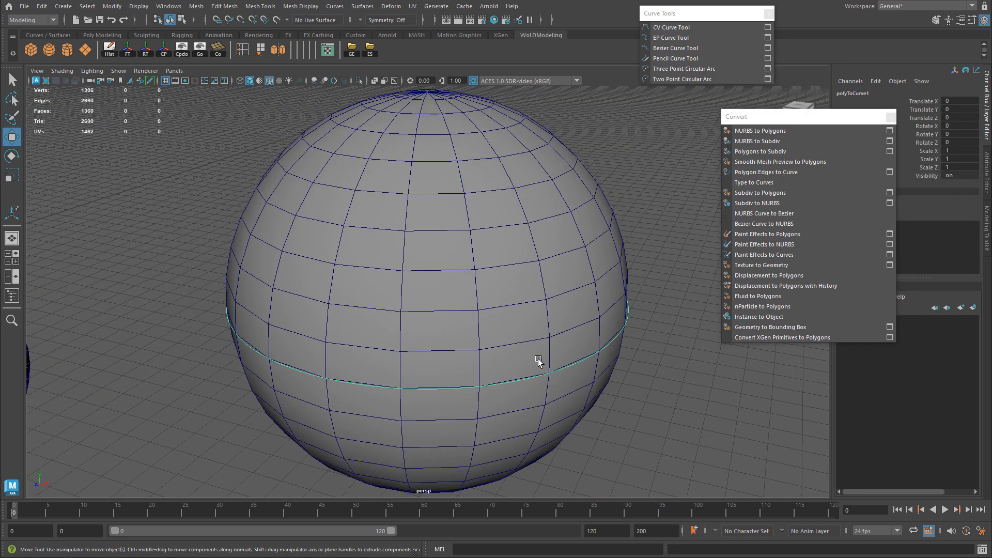
Try moving the sphere copy and the extracted curve independently, undoing each move.
{"action": "left_click", "coordinate": [538, 366]}
{"action": "left_click_drag", "start_coordinate": [426, 292], "coordinate": [404, 226]}
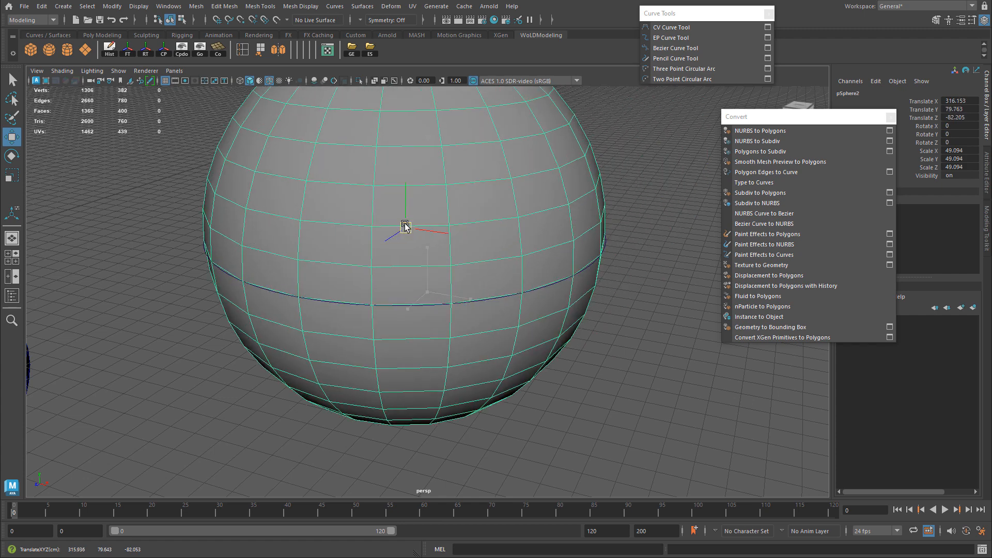
{"action": "key", "text": "ctrl+z"}
{"action": "left_click", "coordinate": [467, 389]}
{"action": "left_click_drag", "start_coordinate": [454, 391], "coordinate": [767, 382]}
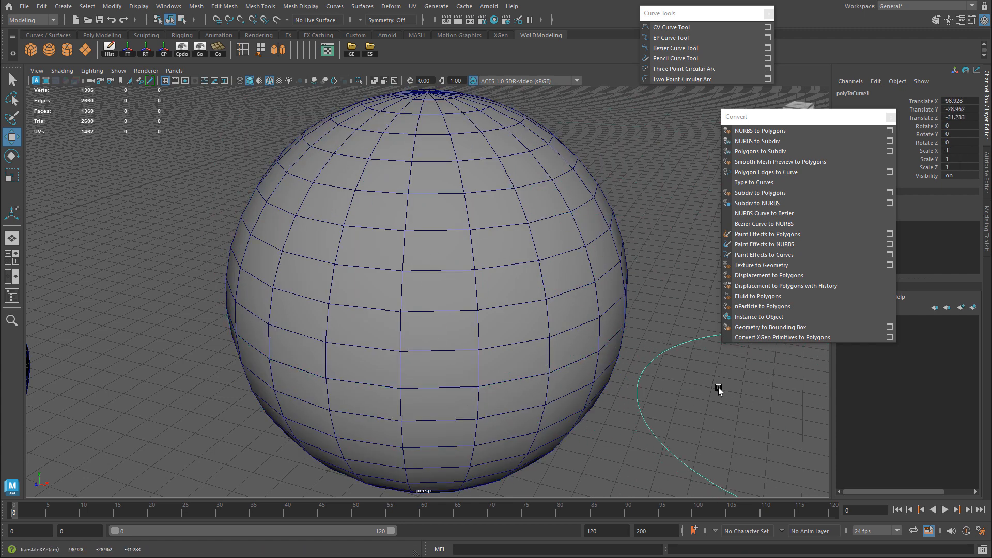
{"action": "key", "text": "ctrl+z"}
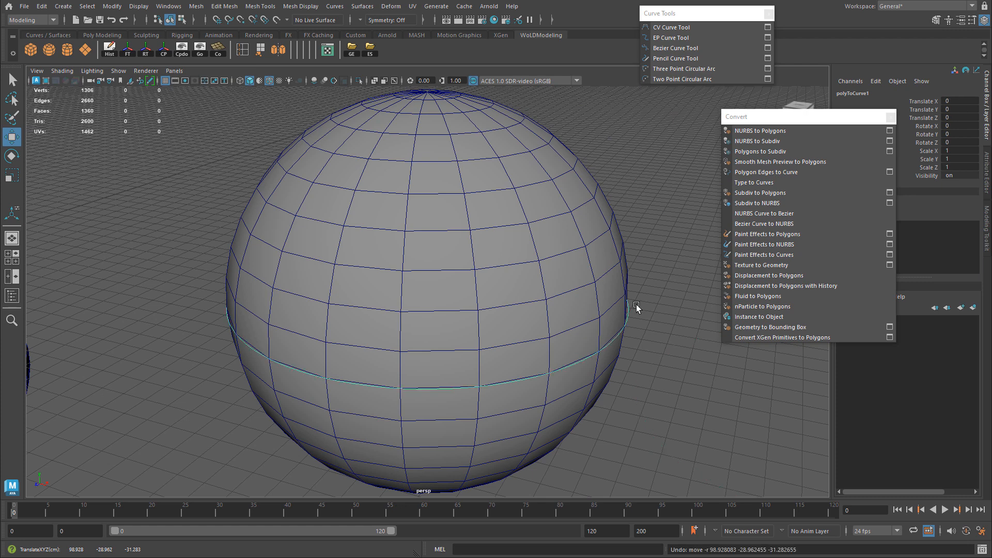
Undo the edge-to-curve conversion and the equator edge selection.
{"action": "key", "text": "ctrl+z"}
{"action": "key", "text": "ctrl+z"}
{"action": "key", "text": "ctrl+z"}
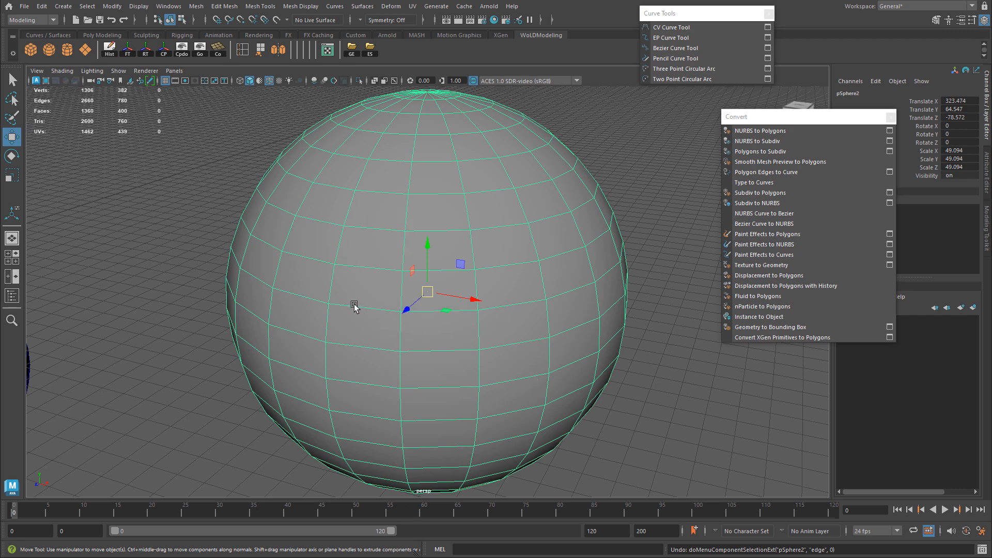
Select ten consecutive edges along half of the sphere copy's equator and convert them to a curve.
{"action": "right_click_drag", "start_coordinate": [365, 328], "coordinate": [362, 258]}
{"action": "double_click", "coordinate": [364, 388]}
{"action": "left_click", "coordinate": [364, 388]}
{"action": "left_click_drag", "start_coordinate": [538, 385], "coordinate": [630, 345], "text": "alt"}
{"action": "double_click", "coordinate": [578, 364], "text": "shift"}
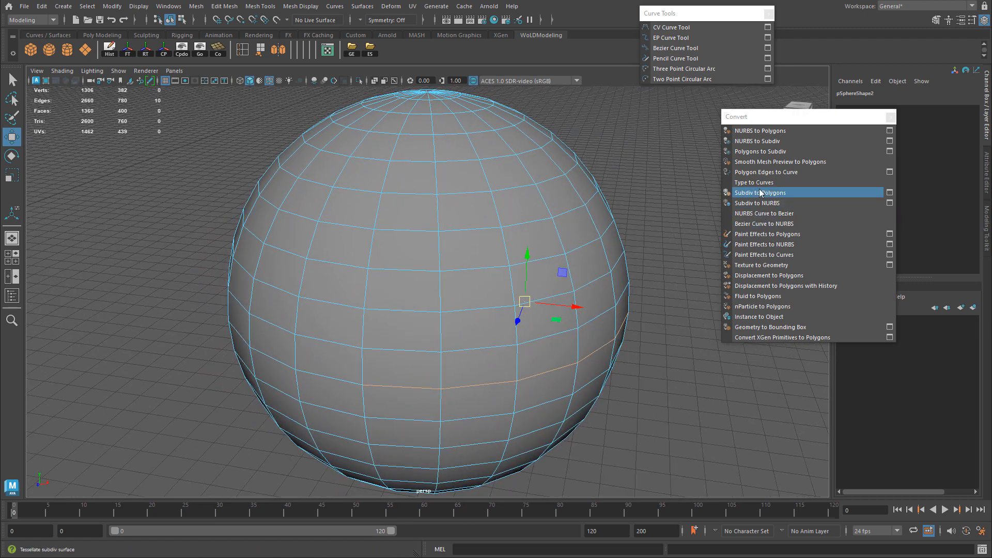
{"action": "left_click", "coordinate": [772, 171]}
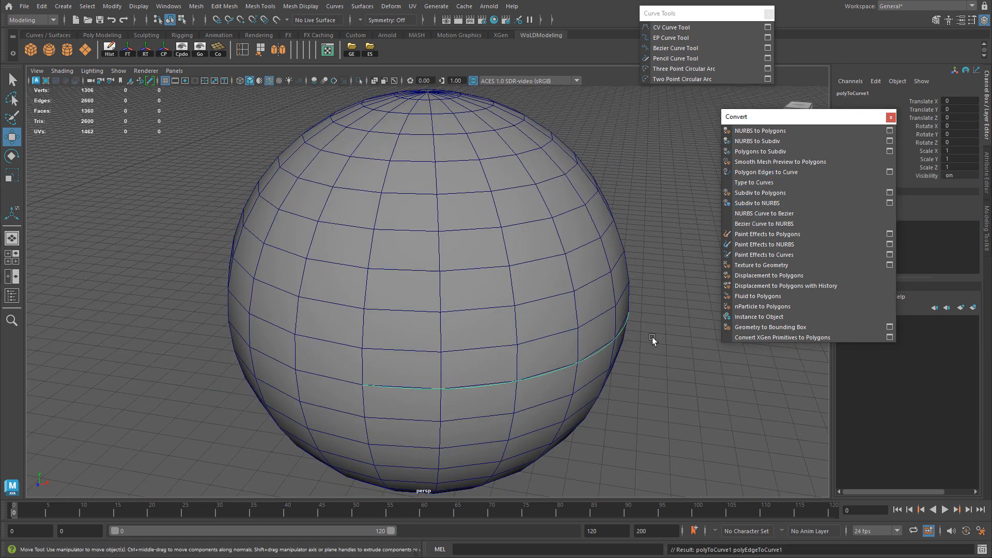
{"action": "middle_click_drag", "start_coordinate": [657, 337], "coordinate": [613, 337], "text": "alt"}
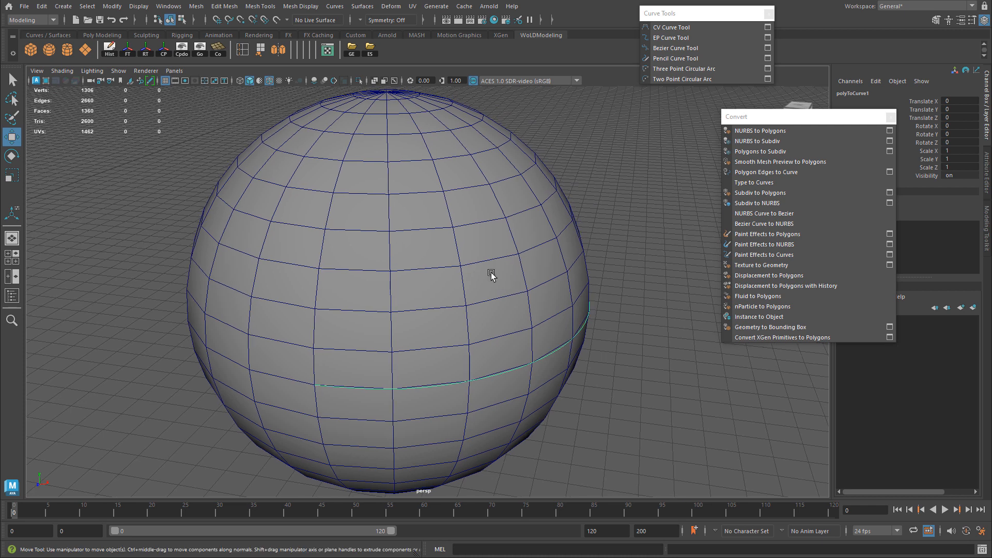
Try shifting part of the half-equator curve, undo the move and reselect the whole curve.
{"action": "right_click_drag", "start_coordinate": [614, 281], "coordinate": [573, 281]}
{"action": "left_click", "coordinate": [485, 398]}
{"action": "left_click_drag", "start_coordinate": [489, 396], "coordinate": [531, 396]}
{"action": "key", "text": "ctrl+z"}
{"action": "right_click_drag", "start_coordinate": [557, 349], "coordinate": [597, 306]}
{"action": "left_click_drag", "start_coordinate": [543, 393], "coordinate": [553, 331], "text": "alt"}
{"action": "right_click_drag", "start_coordinate": [615, 343], "coordinate": [620, 383]}
{"action": "left_click", "coordinate": [565, 379]}
{"action": "left_click_drag", "start_coordinate": [583, 420], "coordinate": [279, 283], "text": "alt"}
{"action": "left_click", "coordinate": [454, 345]}
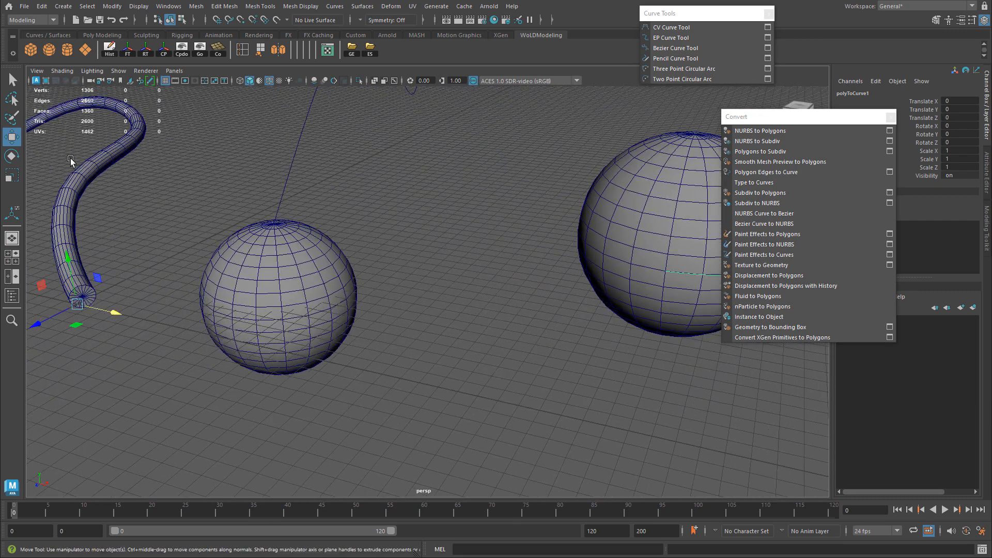
Create a polygon cylinder at the origin and scale it uniformly to about 2.75.
{"action": "left_click", "coordinate": [67, 49]}
{"action": "key", "text": "r"}
{"action": "left_click_drag", "start_coordinate": [76, 305], "coordinate": [166, 310]}
Move the new cylinder onto the starting end of the half-equator curve, at about Y 64.5, Z -29.5.
{"action": "key", "text": "w"}
{"action": "middle_click_drag", "start_coordinate": [432, 300], "coordinate": [123, 300], "text": "alt"}
{"action": "scroll", "coordinate": [123, 300], "scroll_direction": "up", "scroll_amount": 10}
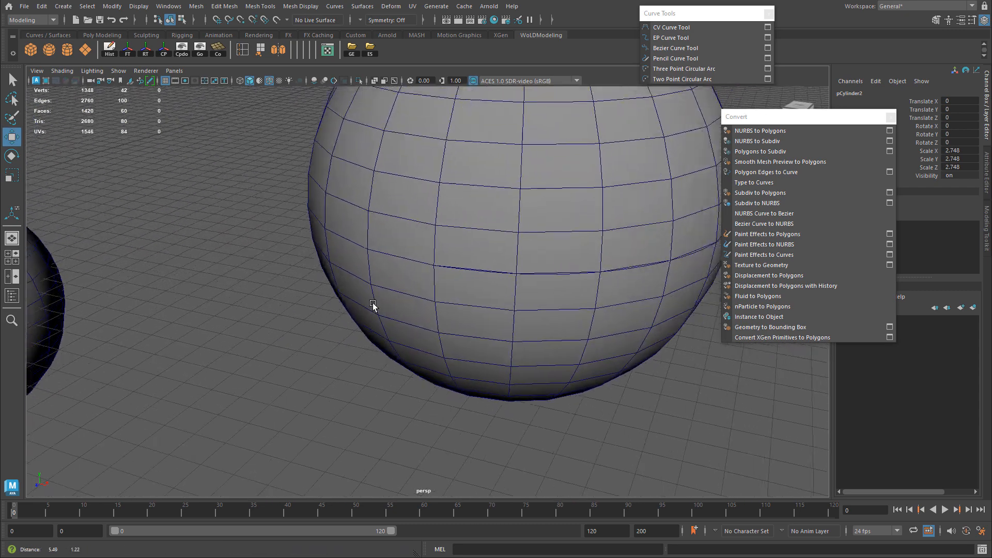
{"action": "mouse_move", "coordinate": [388, 296]}
{"action": "middle_mouse_down"}
{"action": "mouse_move", "coordinate": [417, 302]}
{"action": "mouse_move", "coordinate": [402, 307]}
{"action": "middle_mouse_up"}
{"action": "left_click_drag", "start_coordinate": [402, 307], "coordinate": [336, 355], "text": "alt"}
Rotate the cylinder about -88.7 degrees in Z and scale it down uniformly to about 1.7.
{"action": "scroll", "coordinate": [274, 296], "scroll_direction": "up", "scroll_amount": 5}
{"action": "key", "text": "e"}
{"action": "left_click_drag", "start_coordinate": [306, 319], "coordinate": [149, 350], "text": "alt"}
{"action": "key", "text": "w"}
{"action": "key", "text": "r"}
{"action": "left_click_drag", "start_coordinate": [75, 355], "coordinate": [42, 360]}
Slide the cylinder back along X to about 322.07 so its end cap meets the curve's start.
{"action": "middle_click_drag", "start_coordinate": [215, 342], "coordinate": [308, 323], "text": "alt"}
{"action": "scroll", "coordinate": [308, 324], "scroll_direction": "up", "scroll_amount": 3}
{"action": "key", "text": "w"}
{"action": "left_click_drag", "start_coordinate": [180, 317], "coordinate": [137, 321]}
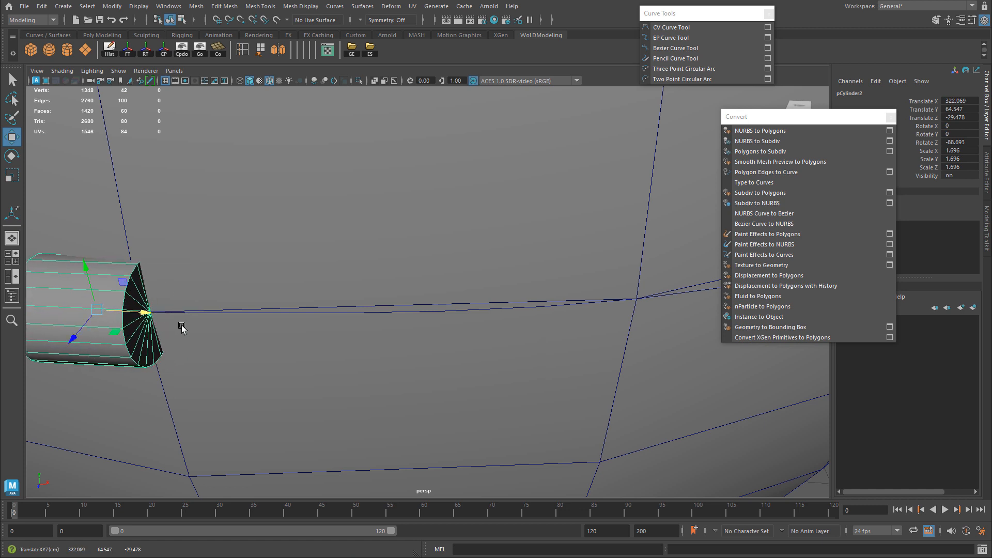
Select the twelve cylinder end-cap faces that face the curve, plus the half-equator curve.
{"action": "middle_click_drag", "start_coordinate": [220, 323], "coordinate": [240, 279], "text": "alt"}
{"action": "right_click_drag", "start_coordinate": [246, 278], "coordinate": [251, 258]}
{"action": "mouse_move", "coordinate": [253, 266]}
{"action": "left_mouse_down"}
{"action": "mouse_move", "coordinate": [248, 332]}
{"action": "mouse_move", "coordinate": [270, 329]}
{"action": "left_mouse_up"}
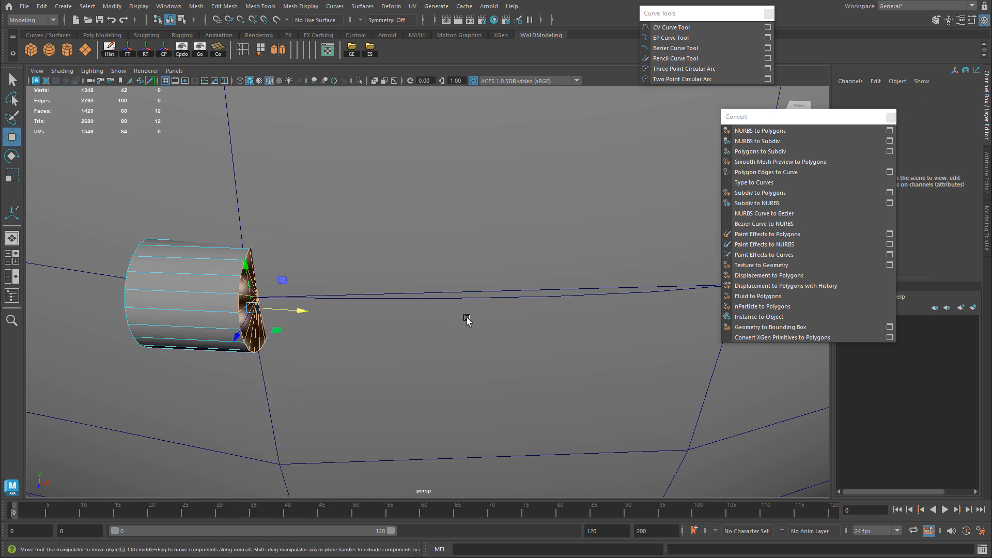
{"action": "left_click", "coordinate": [498, 298]}
Try extruding the cap faces along the curve with more divisions, then undo the extrusion.
{"action": "left_click_drag", "start_coordinate": [591, 343], "coordinate": [500, 336], "text": "alt"}
{"action": "key", "text": "ctrl+e"}
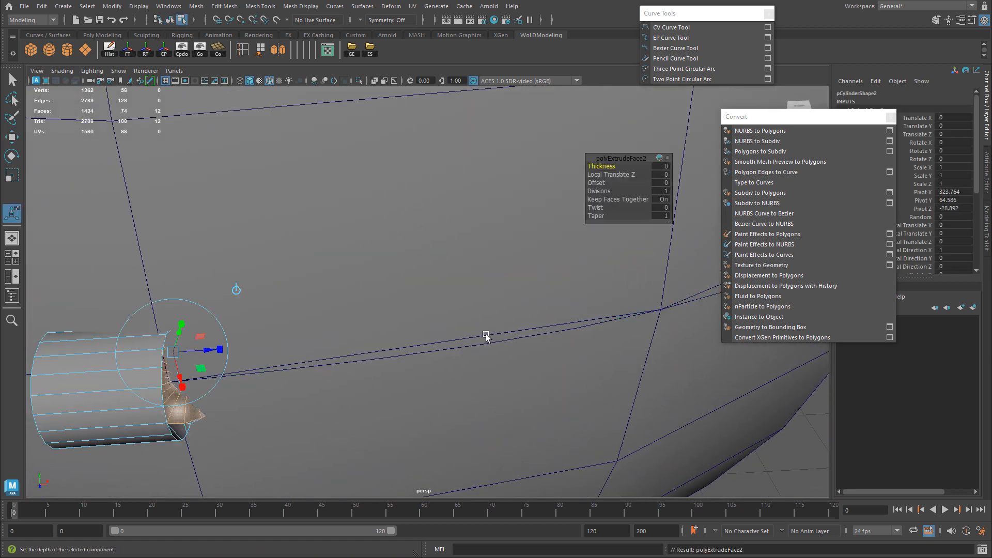
{"action": "key", "text": "f"}
{"action": "left_click_drag", "start_coordinate": [603, 191], "coordinate": [775, 185]}
{"action": "left_click_drag", "start_coordinate": [540, 259], "coordinate": [233, 275], "text": "alt"}
{"action": "right_click_drag", "start_coordinate": [232, 275], "coordinate": [401, 270], "text": "alt"}
{"action": "key", "text": "ctrl+z"}
{"action": "key", "text": "ctrl+z"}
{"action": "key", "text": "ctrl+z"}
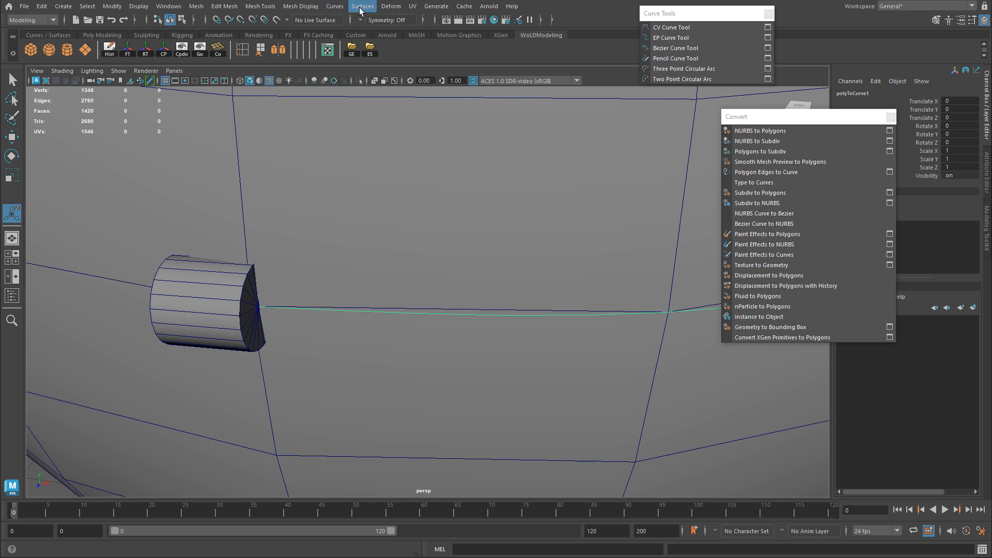
Rebuild the half-equator curve and return to face selection on the cylinder.
{"action": "left_click", "coordinate": [334, 6]}
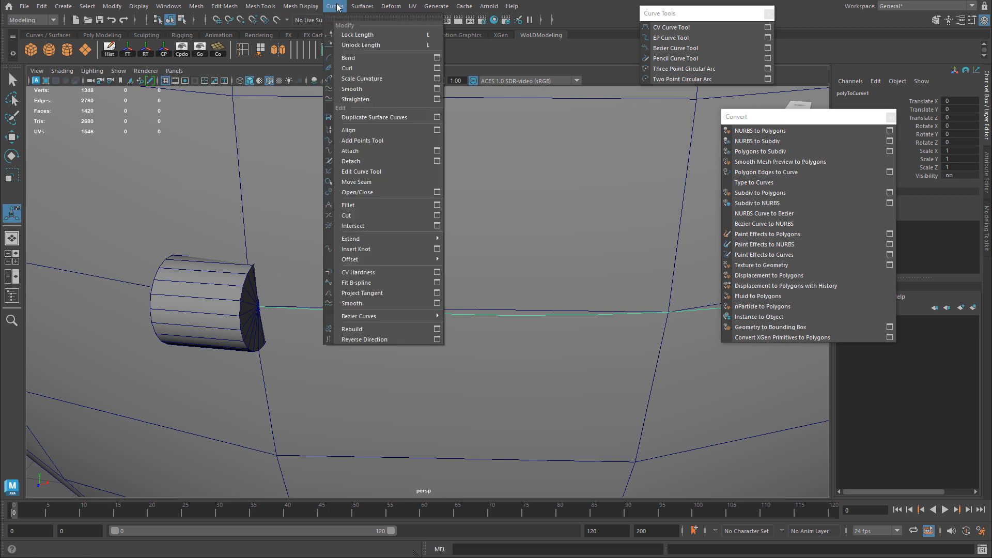
{"action": "left_click", "coordinate": [370, 329]}
{"action": "left_click", "coordinate": [246, 304]}
{"action": "right_click_drag", "start_coordinate": [237, 287], "coordinate": [246, 316]}
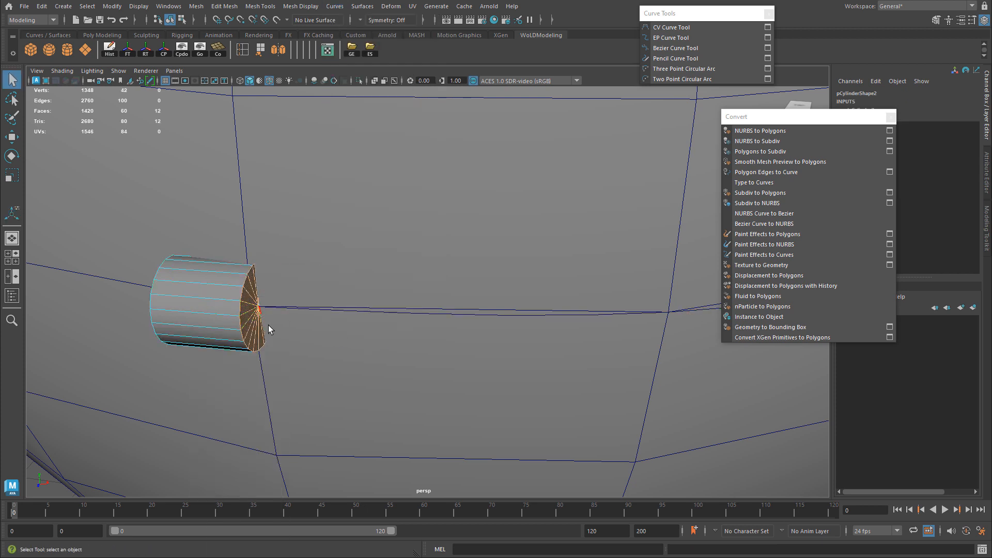
Select the half-equator curve together with the cylinder's twelve end-cap faces.
{"action": "left_click", "coordinate": [441, 316]}
{"action": "left_click", "coordinate": [255, 299]}
{"action": "right_click_drag", "start_coordinate": [255, 299], "coordinate": [256, 317]}
{"action": "scroll", "coordinate": [410, 330], "scroll_direction": "up", "scroll_amount": 10}
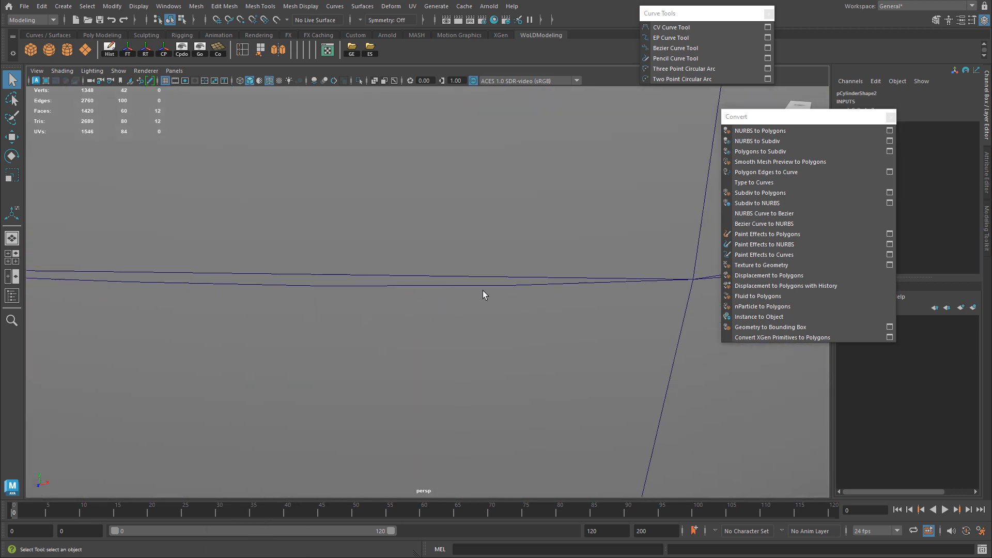
{"action": "left_click", "coordinate": [482, 275]}
{"action": "scroll", "coordinate": [455, 302], "scroll_direction": "down", "scroll_amount": 4}
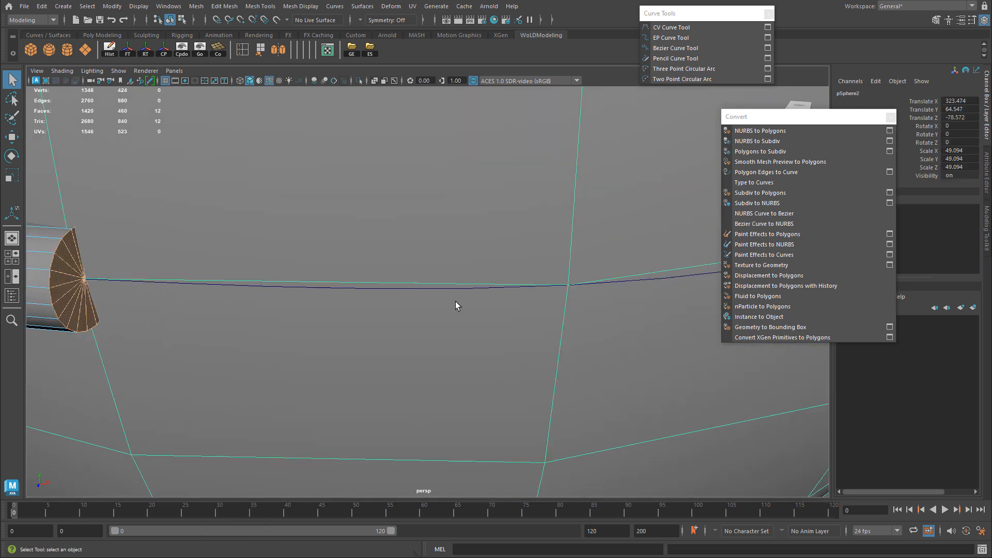
{"action": "left_click", "coordinate": [377, 290]}
{"action": "left_click", "coordinate": [368, 289]}
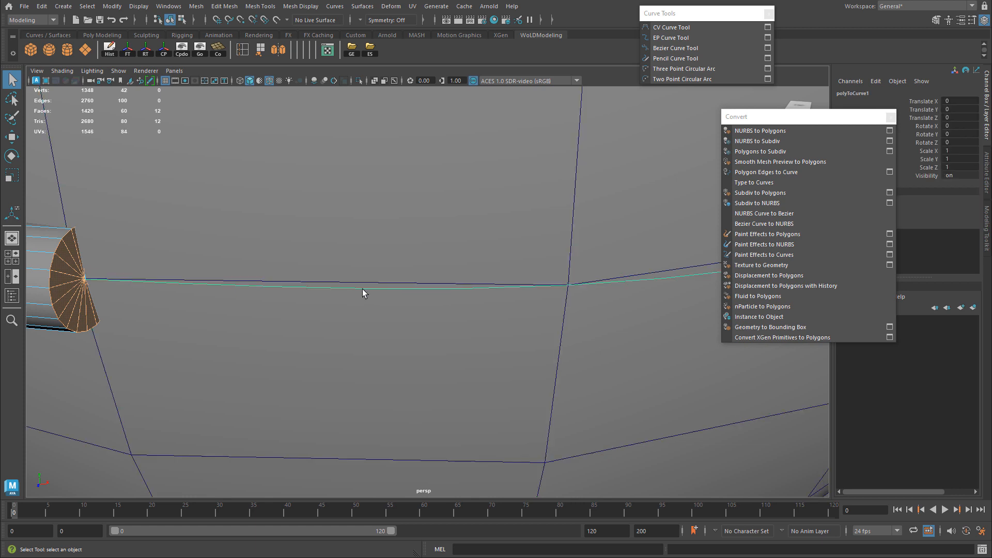
Extrude the cap faces along the half-equator curve, raise the divisions until the tube bends smoothly, and return to object selection.
{"action": "key", "text": "f"}
{"action": "key", "text": "ctrl+e"}
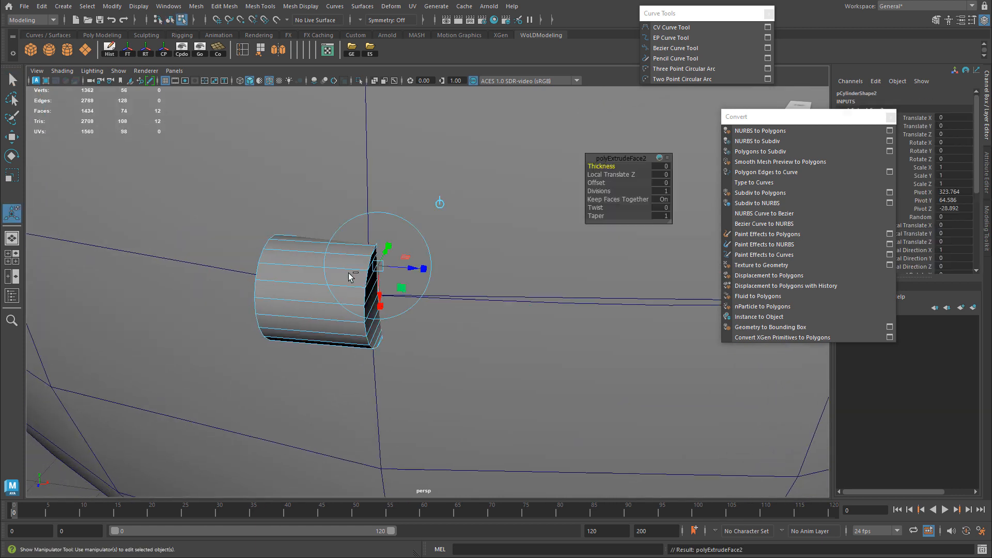
{"action": "left_click", "coordinate": [599, 191]}
{"action": "middle_click_drag", "start_coordinate": [602, 190], "coordinate": [838, 186]}
{"action": "scroll", "coordinate": [414, 290], "scroll_direction": "down", "scroll_amount": 5}
{"action": "left_click_drag", "start_coordinate": [413, 289], "coordinate": [434, 258], "text": "alt"}
{"action": "key", "text": "w"}
{"action": "right_click_drag", "start_coordinate": [460, 233], "coordinate": [497, 223]}
{"action": "left_click", "coordinate": [610, 237]}
Examine how the extruded tube wraps around the sphere copy's equator from several angles.
{"action": "left_click_drag", "start_coordinate": [609, 237], "coordinate": [467, 255], "text": "alt"}
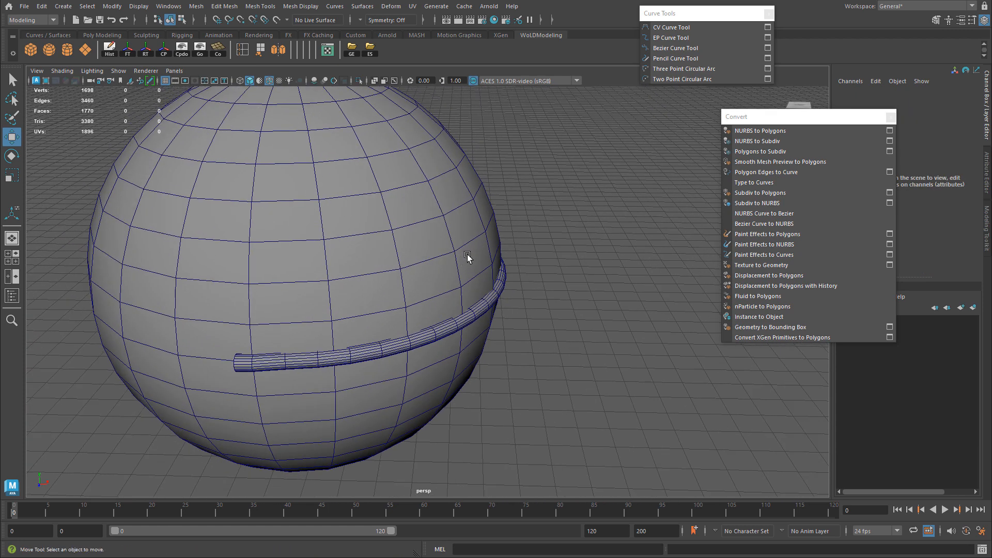
{"action": "left_click", "coordinate": [467, 254]}
{"action": "left_click_drag", "start_coordinate": [563, 268], "coordinate": [412, 313], "text": "alt"}
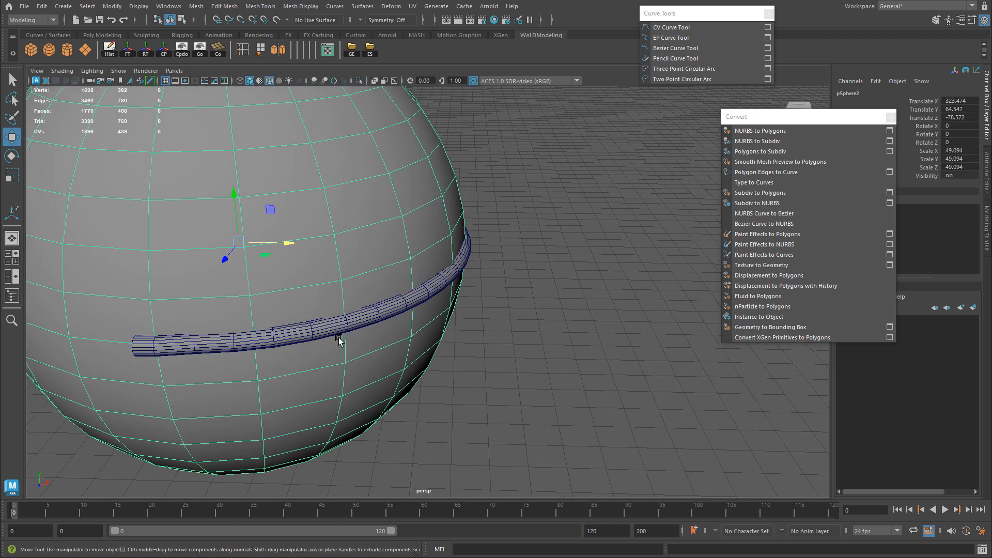
{"action": "left_click", "coordinate": [491, 254]}
{"action": "left_click_drag", "start_coordinate": [491, 254], "coordinate": [492, 287], "text": "alt"}
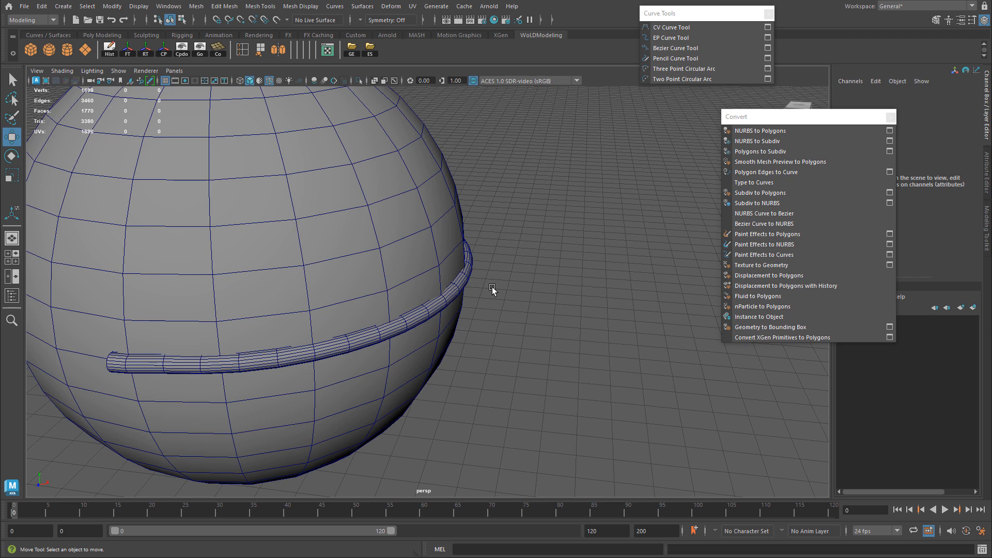
{"action": "left_click", "coordinate": [395, 244]}
{"action": "mouse_move", "coordinate": [395, 243]}
{"action": "left_mouse_down", "text": "alt"}
{"action": "mouse_move", "coordinate": [385, 253]}
{"action": "mouse_move", "coordinate": [389, 239]}
{"action": "left_mouse_up", "text": "alt"}
{"action": "middle_click_drag", "start_coordinate": [451, 220], "coordinate": [573, 221], "text": "alt"}
{"action": "left_click_drag", "start_coordinate": [573, 222], "coordinate": [331, 160], "text": "alt"}
{"action": "left_click_drag", "start_coordinate": [413, 212], "coordinate": [373, 252], "text": "alt"}
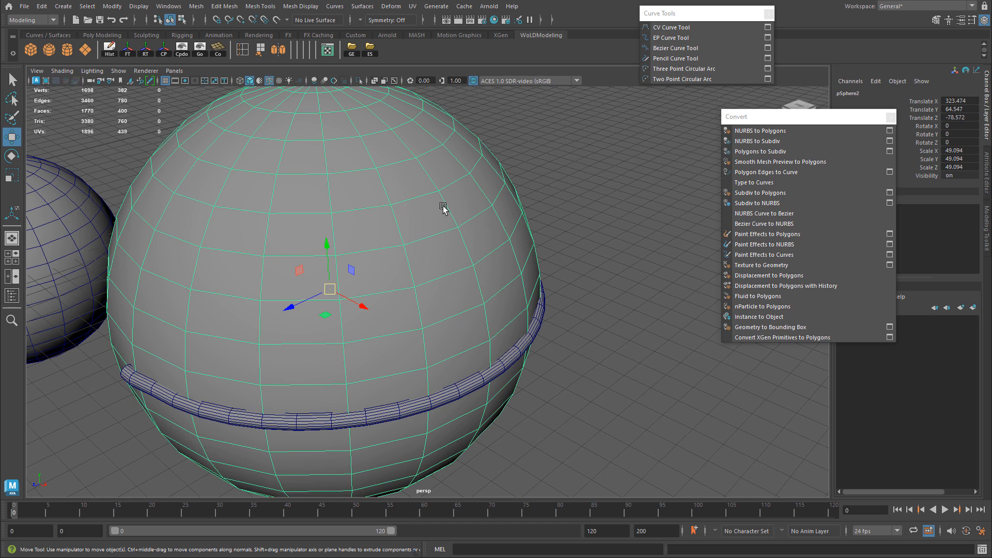
Close the Convert window and start an EP curve on the sphere copy, placing points snapped to the vertices across its side.
{"action": "left_click_drag", "start_coordinate": [443, 206], "coordinate": [446, 220], "text": "alt"}
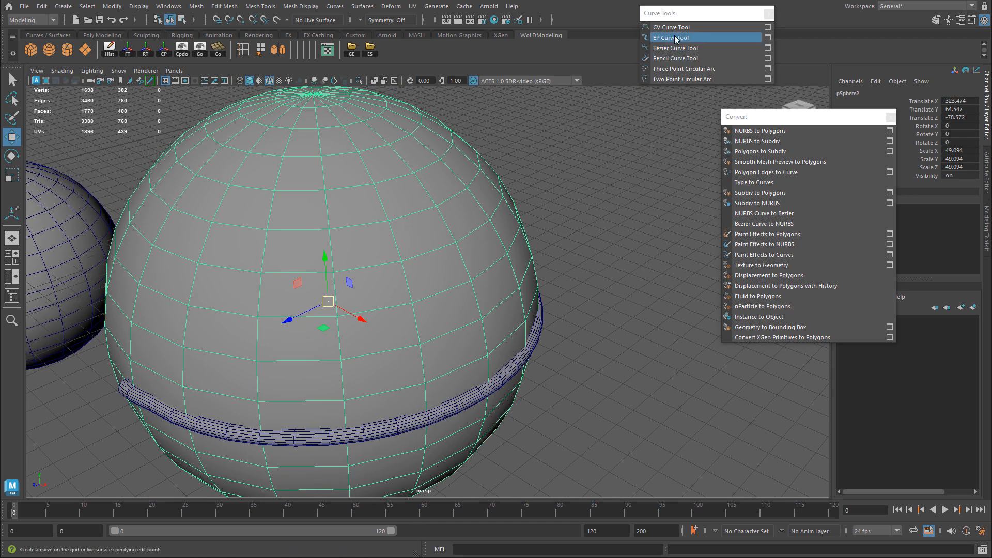
{"action": "left_click", "coordinate": [891, 119]}
{"action": "left_click_drag", "start_coordinate": [697, 13], "coordinate": [692, 98]}
{"action": "left_click", "coordinate": [659, 122]}
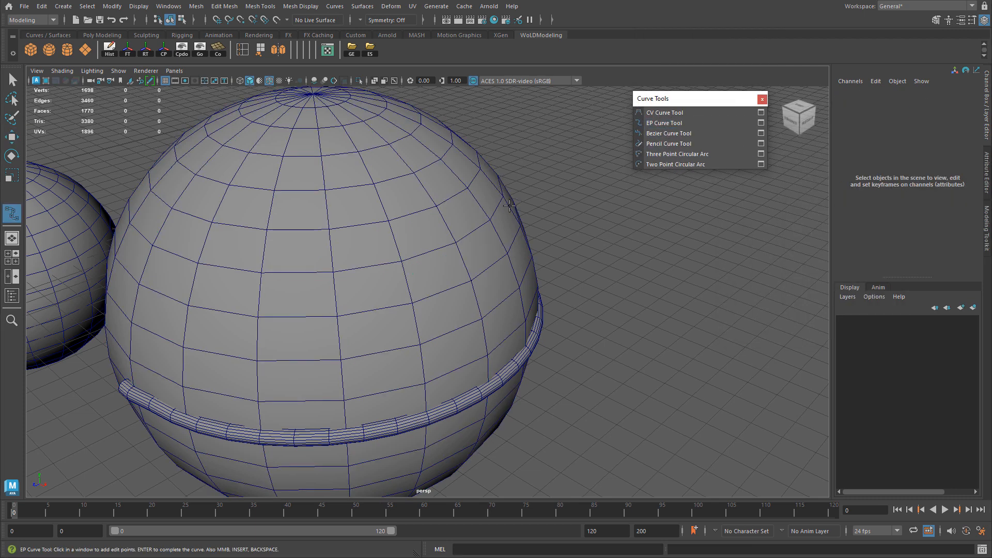
{"action": "scroll", "coordinate": [362, 254], "scroll_direction": "up", "scroll_amount": 3}
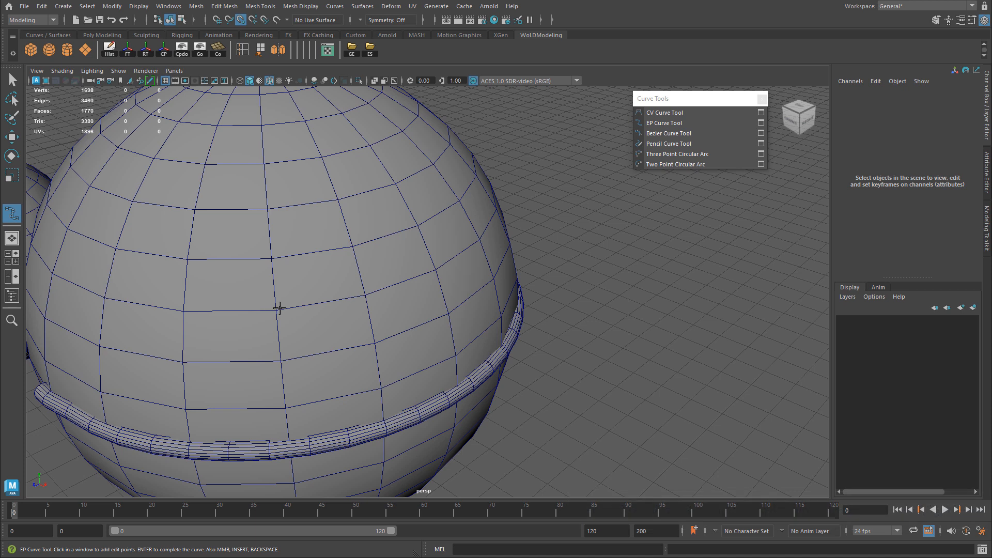
{"action": "left_click", "coordinate": [274, 311]}
{"action": "left_click_drag", "start_coordinate": [287, 307], "coordinate": [360, 297]}
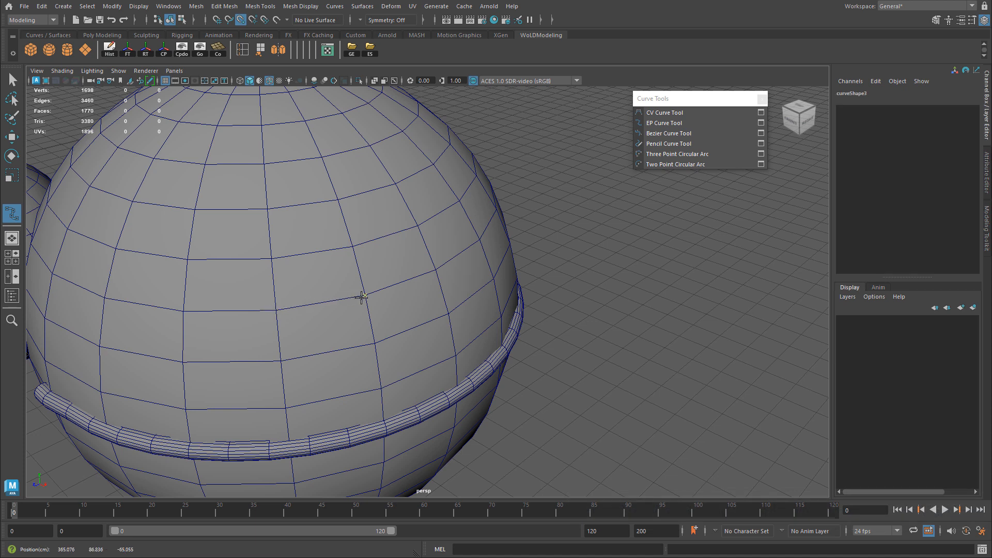
{"action": "mouse_move", "coordinate": [288, 310]}
{"action": "left_mouse_down"}
{"action": "mouse_move", "coordinate": [322, 305]}
{"action": "mouse_move", "coordinate": [271, 313]}
{"action": "left_mouse_up"}
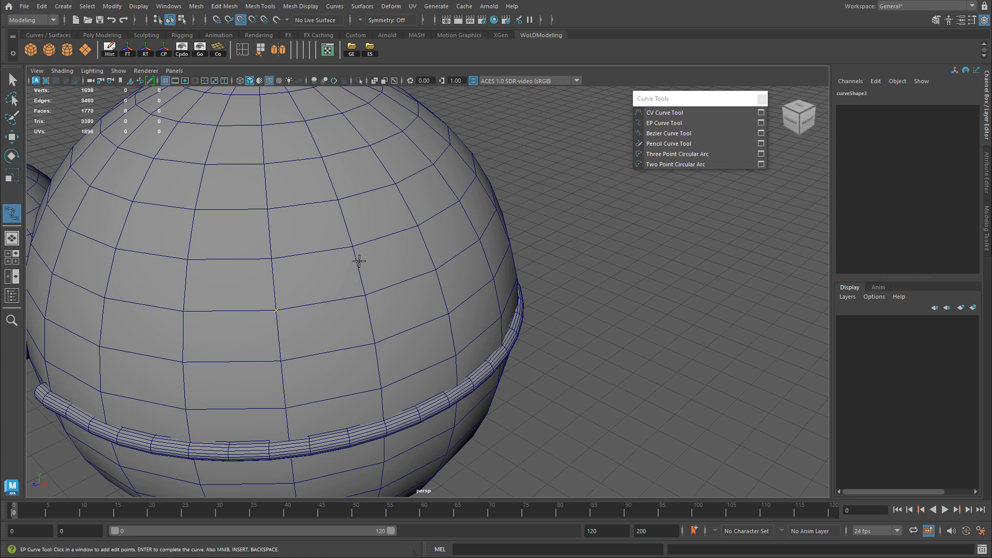
{"action": "left_click", "coordinate": [375, 342]}
{"action": "left_click", "coordinate": [448, 314]}
{"action": "left_click", "coordinate": [476, 244]}
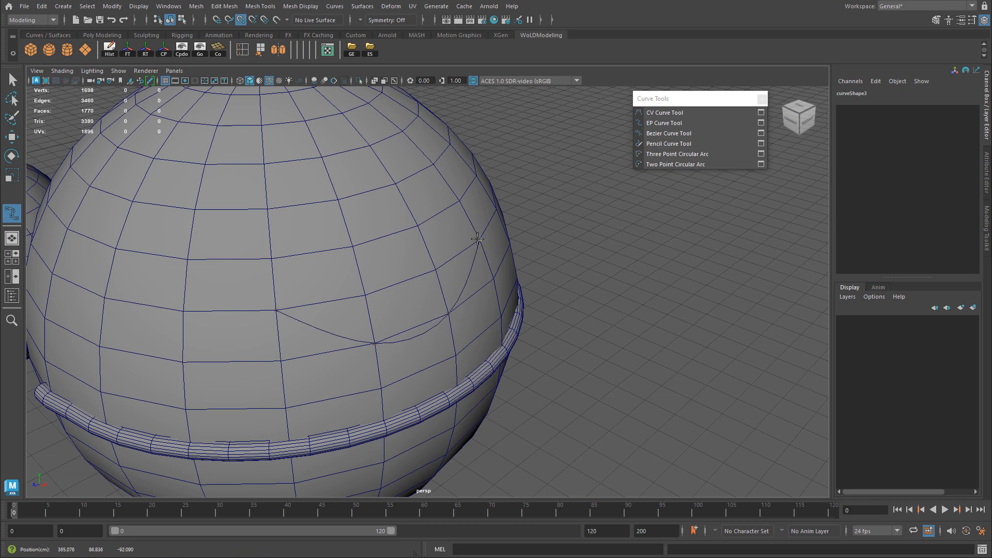
Continue the EP curve farther around the sphere through more snapped vertices and complete it.
{"action": "middle_click_drag", "start_coordinate": [475, 244], "coordinate": [427, 318], "text": "alt"}
{"action": "scroll", "coordinate": [427, 319], "scroll_direction": "up", "scroll_amount": 2}
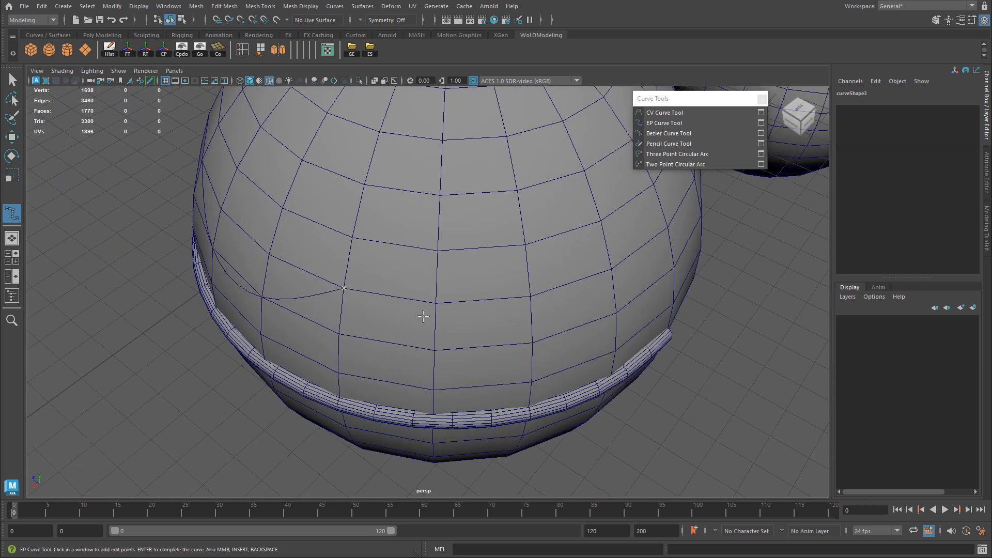
{"action": "left_click_drag", "start_coordinate": [397, 302], "coordinate": [433, 277], "text": "alt"}
{"action": "middle_click_drag", "start_coordinate": [432, 277], "coordinate": [386, 301], "text": "alt"}
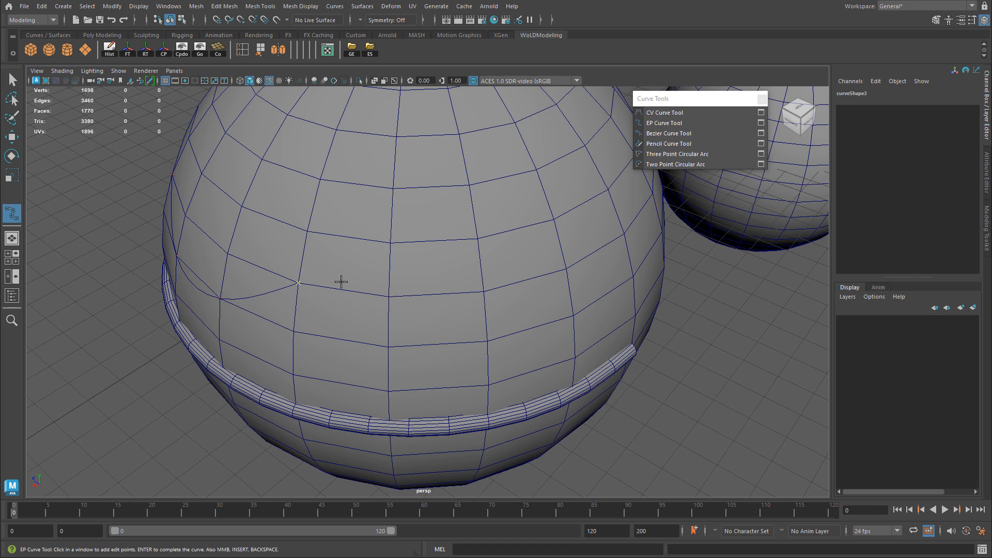
{"action": "left_click", "coordinate": [401, 366]}
{"action": "left_click", "coordinate": [389, 389]}
{"action": "left_click_drag", "start_coordinate": [402, 384], "coordinate": [402, 351], "text": "alt"}
{"action": "key", "text": "w"}
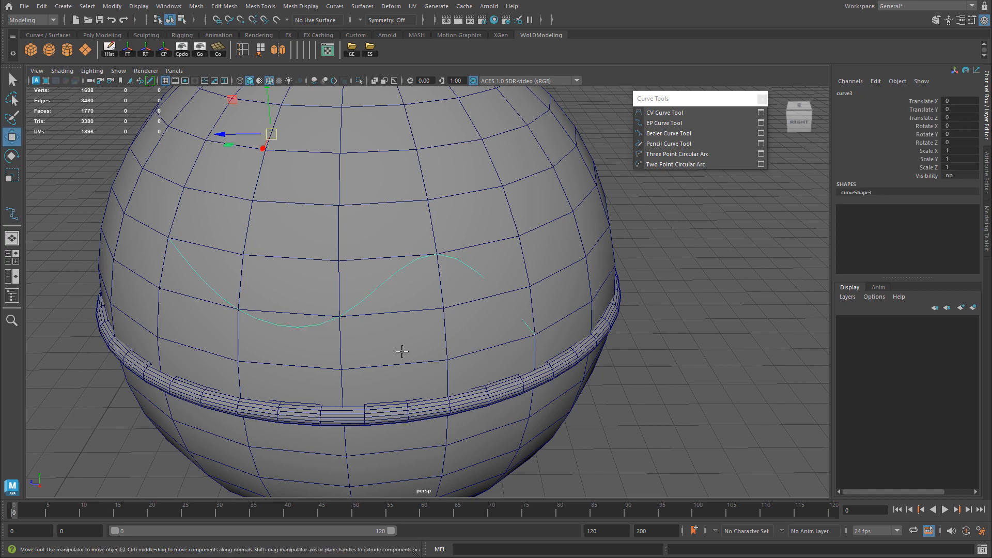
Pull the new curve's control vertices away from the sphere so the curve forms a wide loop beside it.
{"action": "left_click_drag", "start_coordinate": [360, 270], "coordinate": [452, 328], "text": "alt"}
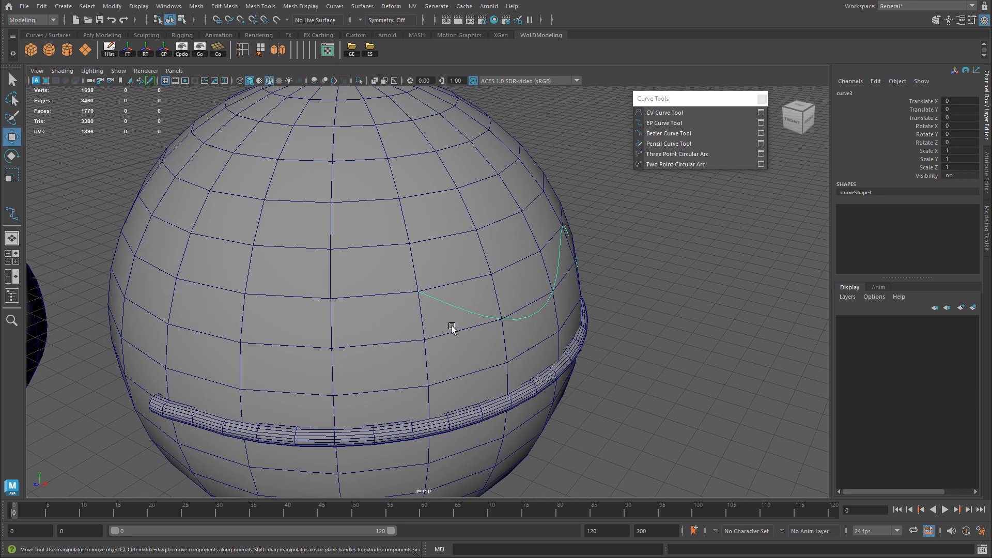
{"action": "left_click_drag", "start_coordinate": [534, 321], "coordinate": [461, 324], "text": "alt"}
{"action": "right_click_drag", "start_coordinate": [445, 316], "coordinate": [444, 285]}
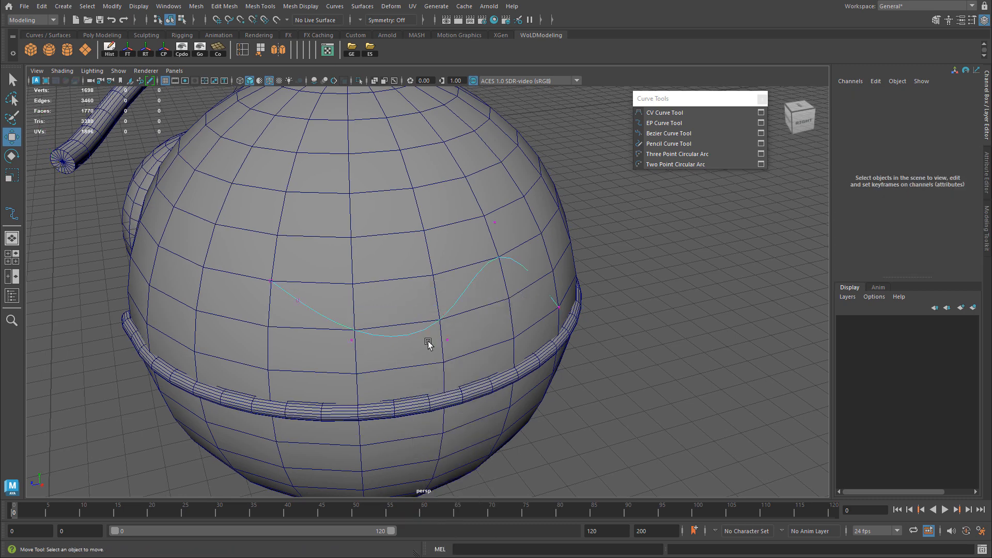
{"action": "left_click", "coordinate": [440, 331]}
{"action": "left_click_drag", "start_coordinate": [440, 330], "coordinate": [552, 353], "text": "alt"}
{"action": "left_click", "coordinate": [362, 267]}
{"action": "left_click_drag", "start_coordinate": [392, 305], "coordinate": [326, 323], "text": "alt"}
{"action": "left_click_drag", "start_coordinate": [249, 307], "coordinate": [85, 370]}
{"action": "left_click", "coordinate": [347, 398]}
{"action": "left_click_drag", "start_coordinate": [197, 381], "coordinate": [561, 326], "text": "alt"}
{"action": "left_click", "coordinate": [491, 380]}
{"action": "left_click_drag", "start_coordinate": [532, 398], "coordinate": [330, 278]}
Move the curve's starting control vertex off the sphere's edge intersection toward the middle of the neighbouring face.
{"action": "left_click", "coordinate": [339, 257]}
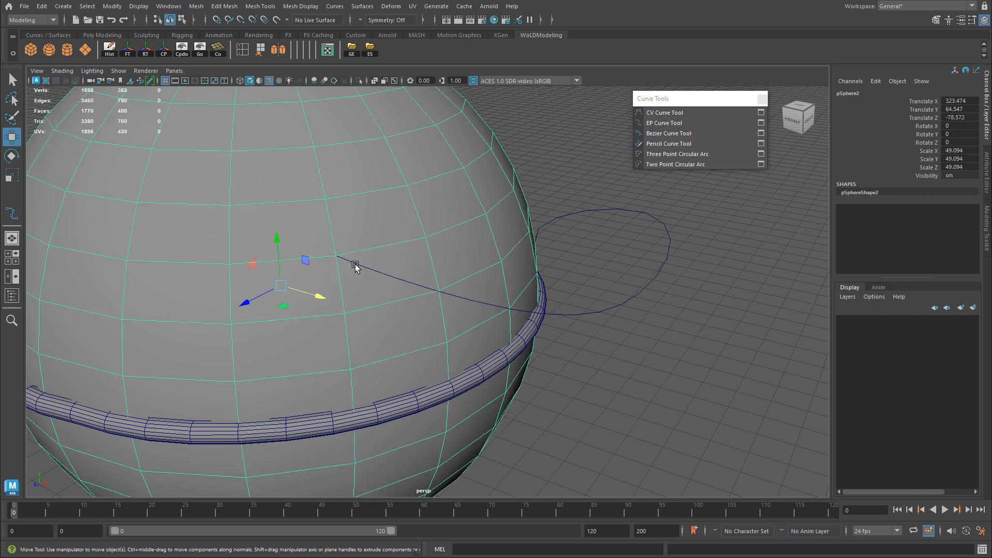
{"action": "left_click", "coordinate": [355, 266]}
{"action": "right_click_drag", "start_coordinate": [355, 266], "coordinate": [298, 267]}
{"action": "left_click", "coordinate": [337, 257]}
{"action": "left_click_drag", "start_coordinate": [350, 264], "coordinate": [312, 275], "text": "alt"}
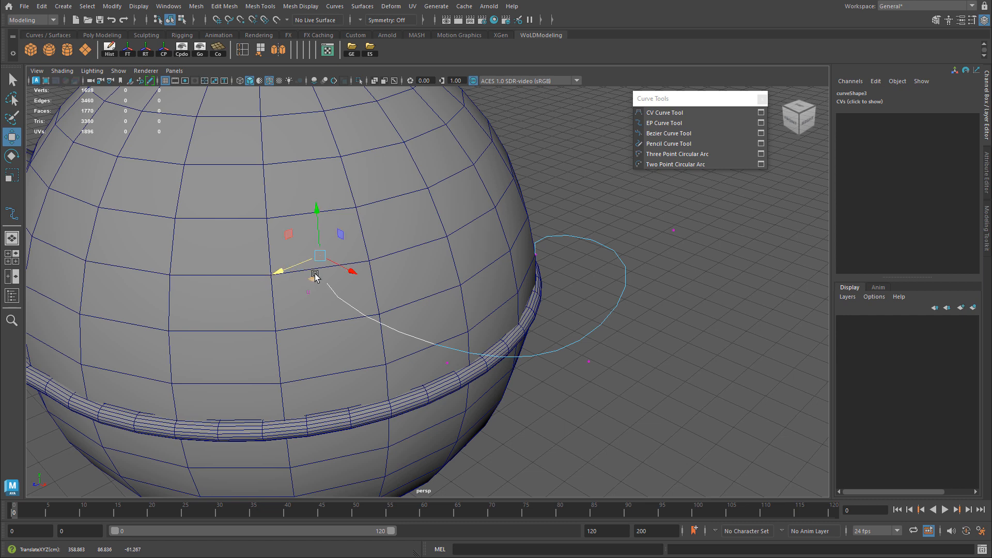
{"action": "left_click_drag", "start_coordinate": [318, 227], "coordinate": [317, 261]}
{"action": "left_click_drag", "start_coordinate": [278, 303], "coordinate": [362, 313], "text": "alt"}
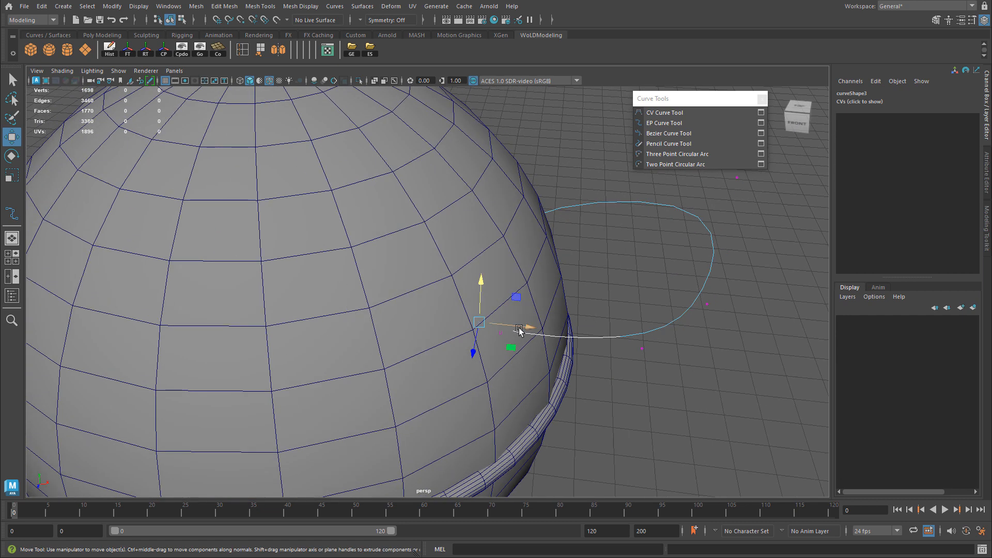
Extrude the sphere face at the curve's start along the loop curve with 9 divisions.
{"action": "left_click", "coordinate": [498, 345]}
{"action": "right_click_drag", "start_coordinate": [499, 289], "coordinate": [495, 325]}
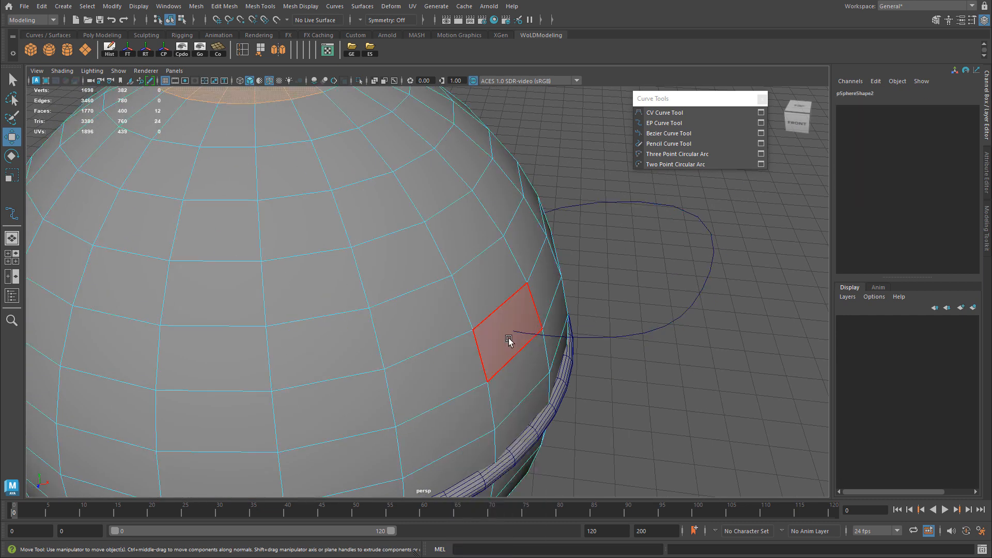
{"action": "left_click", "coordinate": [509, 338]}
{"action": "left_click", "coordinate": [646, 344], "text": "shift"}
{"action": "left_click_drag", "start_coordinate": [674, 348], "coordinate": [513, 344], "text": "alt"}
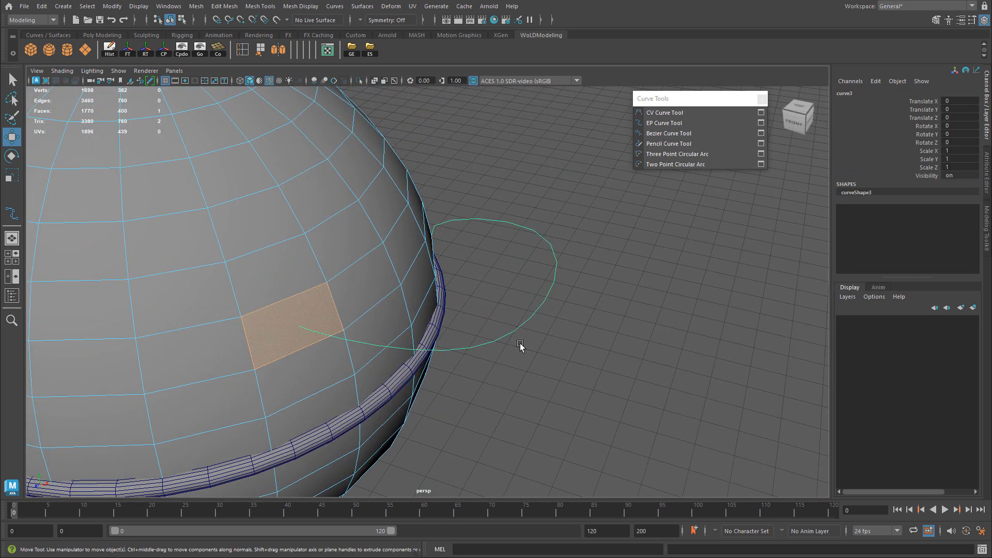
{"action": "key", "text": "ctrl+e"}
{"action": "left_click_drag", "start_coordinate": [617, 191], "coordinate": [654, 204]}
{"action": "left_click_drag", "start_coordinate": [423, 269], "coordinate": [486, 273], "text": "alt"}
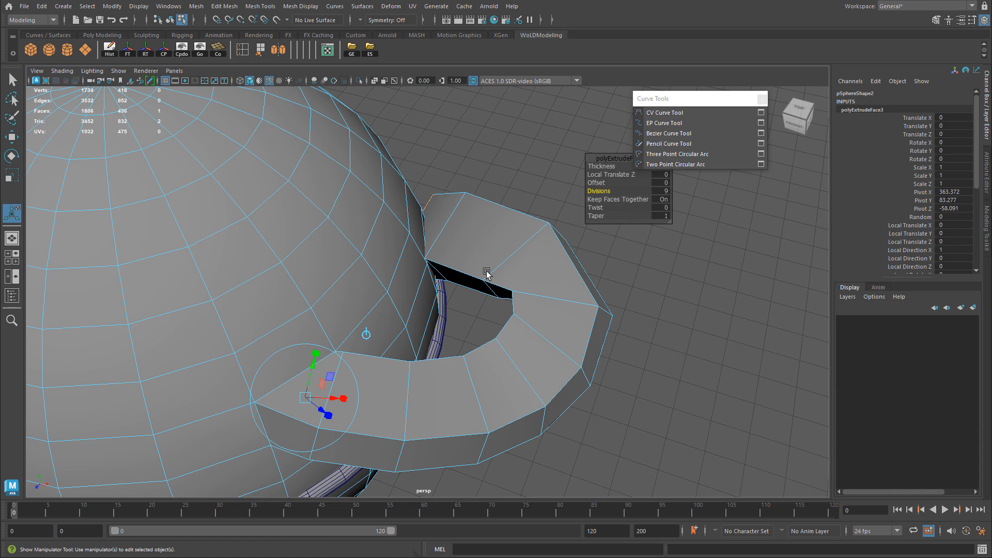
{"action": "left_click_drag", "start_coordinate": [486, 273], "coordinate": [419, 267], "text": "alt"}
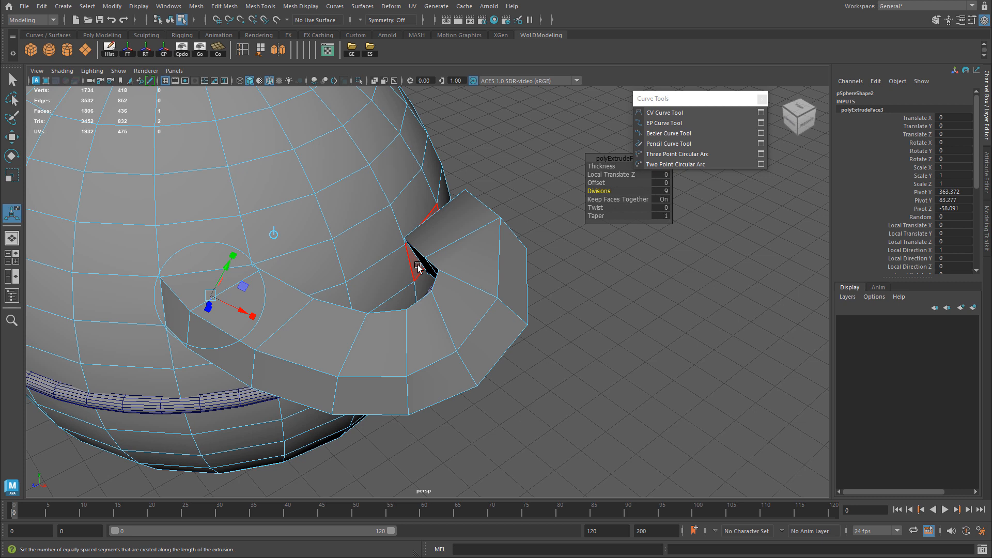
Undo the face extrusion along the loop curve.
{"action": "key", "text": "ctrl+z"}
{"action": "key", "text": "ctrl+z"}
{"action": "key", "text": "ctrl+z"}
{"action": "key", "text": "ctrl+z"}
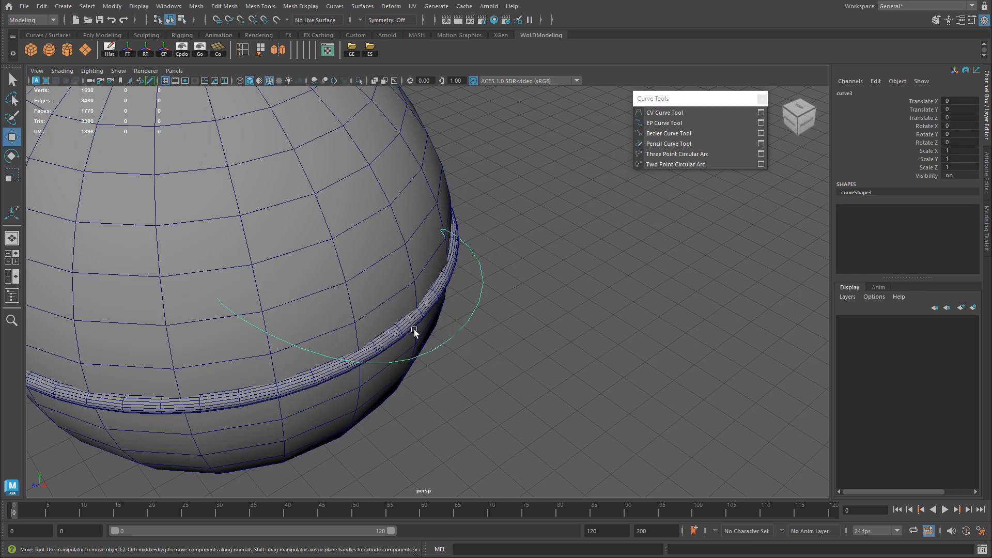
{"action": "key", "text": "ctrl+z"}
{"action": "key", "text": "ctrl+z"}
{"action": "key", "text": "ctrl+z"}
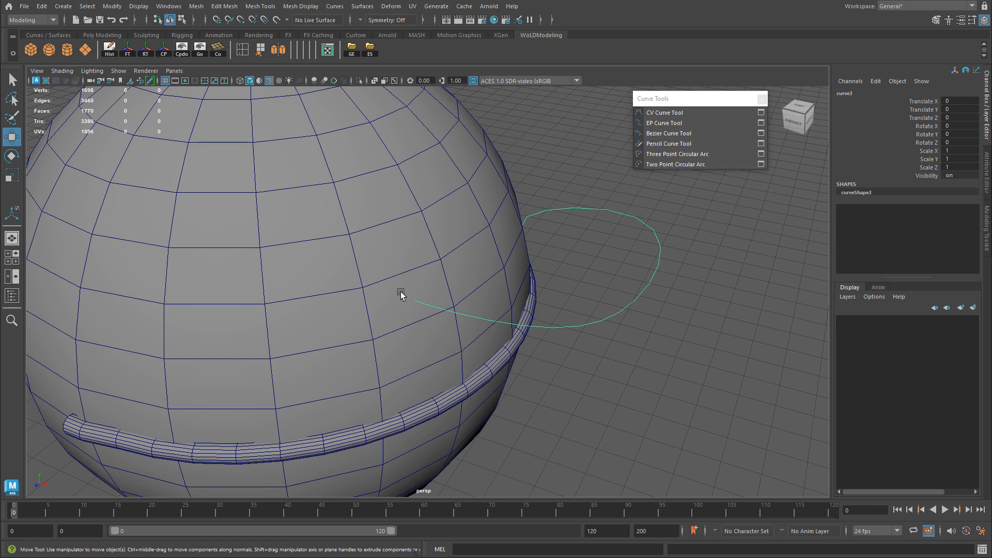
{"action": "left_click", "coordinate": [321, 292]}
{"action": "left_click_drag", "start_coordinate": [240, 278], "coordinate": [339, 250], "text": "alt"}
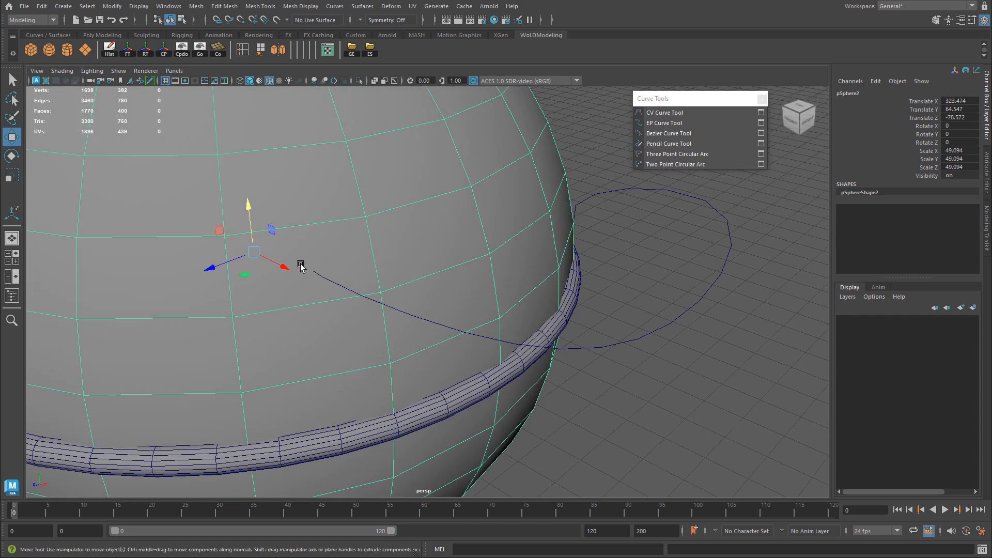
{"action": "scroll", "coordinate": [290, 265], "scroll_direction": "up", "scroll_amount": 2}
{"action": "right_click_drag", "start_coordinate": [292, 253], "coordinate": [288, 278]}
{"action": "left_click", "coordinate": [282, 264]}
{"action": "left_click_drag", "start_coordinate": [275, 275], "coordinate": [383, 284], "text": "alt"}
{"action": "left_click", "coordinate": [541, 299]}
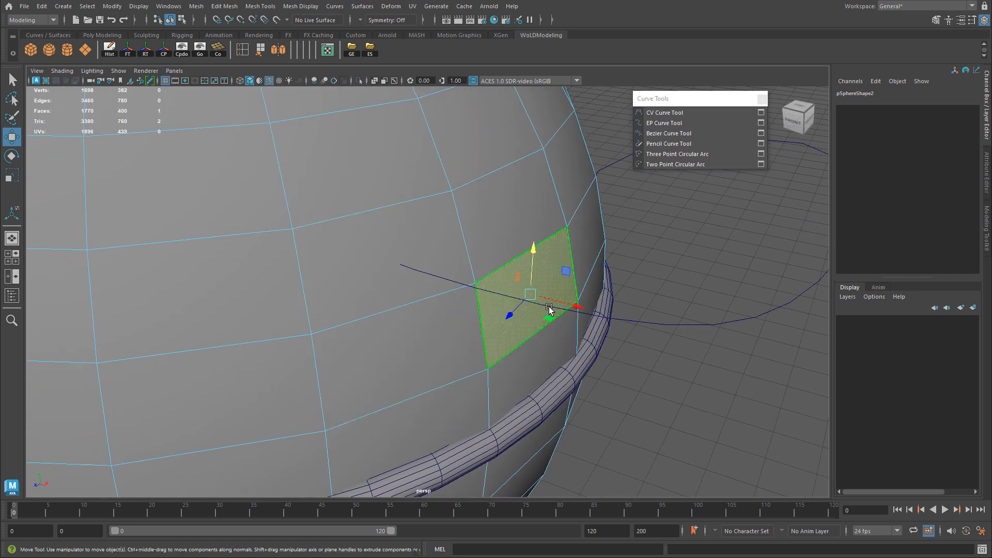
{"action": "left_click", "coordinate": [583, 306]}
{"action": "middle_click_drag", "start_coordinate": [636, 304], "coordinate": [456, 271]}
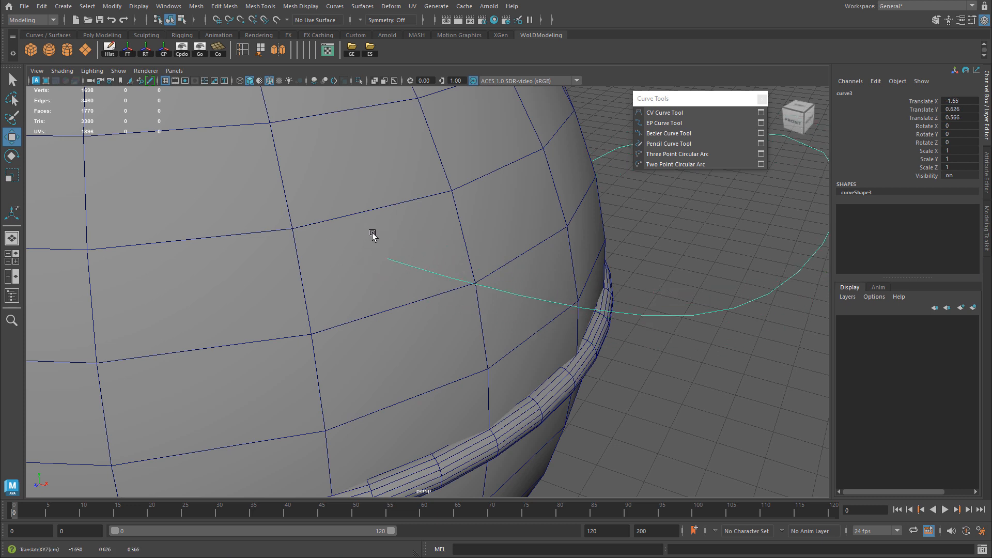
{"action": "key", "text": "ctrl+z"}
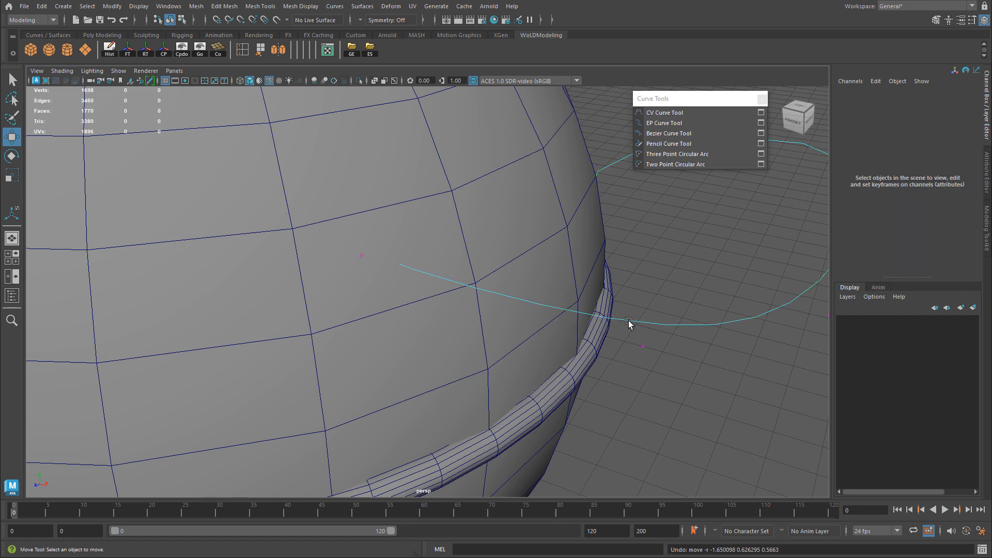
Move the loop curve away from the sphere and snap its pivot to the curve's start point.
{"action": "scroll", "coordinate": [699, 310], "scroll_direction": "down", "scroll_amount": 5}
{"action": "scroll", "coordinate": [401, 269], "scroll_direction": "up", "scroll_amount": 4}
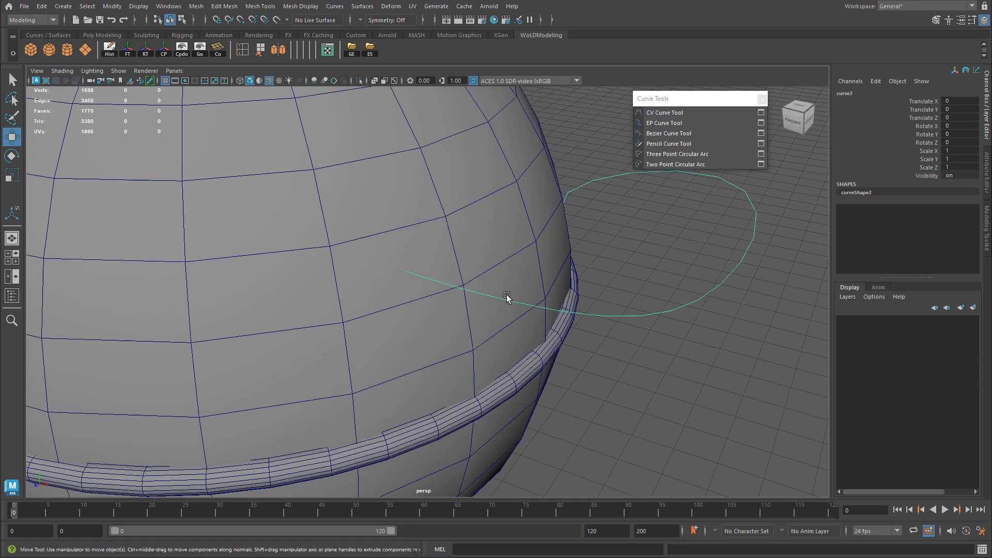
{"action": "middle_click_drag", "start_coordinate": [518, 299], "coordinate": [586, 296]}
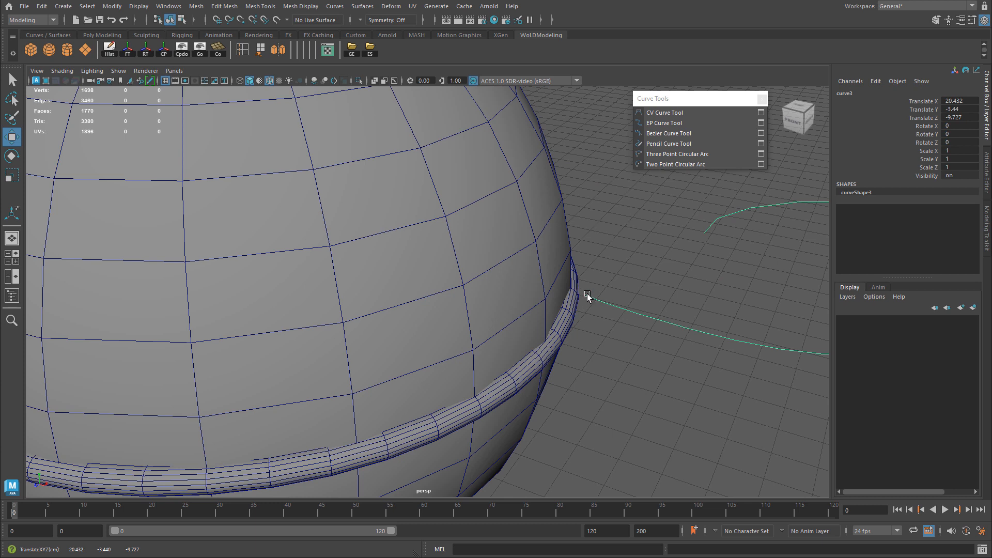
{"action": "key", "text": "c"}
{"action": "key", "text": "d"}
{"action": "middle_click_drag", "start_coordinate": [685, 327], "coordinate": [586, 299]}
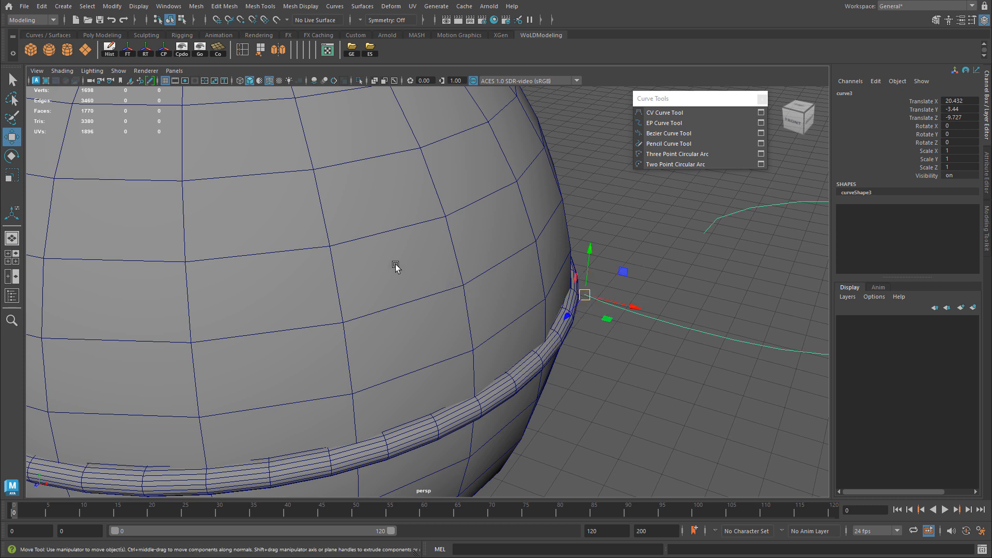
Try snapping the curve's start to a vertex on the sphere, and undo that move.
{"action": "scroll", "coordinate": [395, 268], "scroll_direction": "up", "scroll_amount": 4}
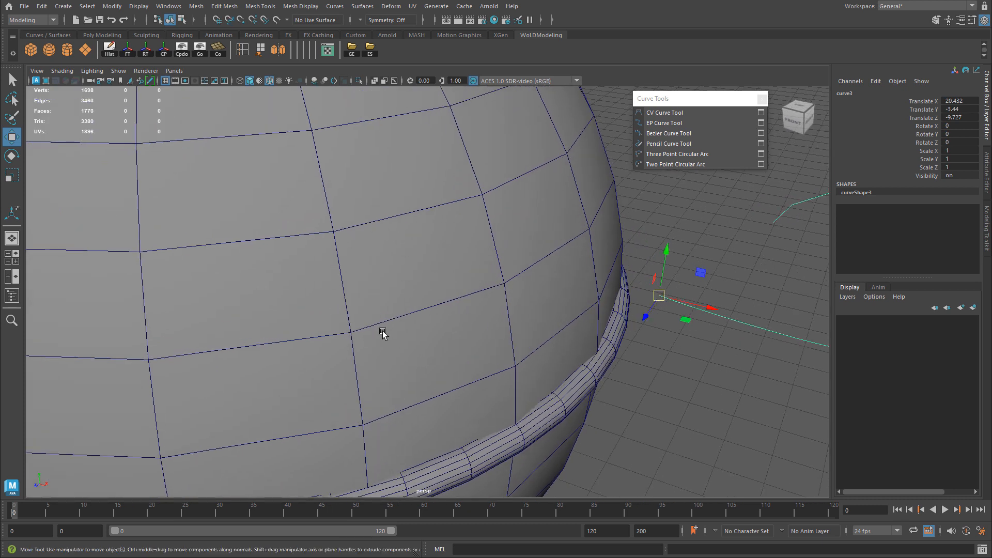
{"action": "left_click", "coordinate": [351, 334]}
{"action": "key", "text": "ctrl+z"}
{"action": "key", "text": "v"}
{"action": "middle_click_drag", "start_coordinate": [354, 334], "coordinate": [347, 329]}
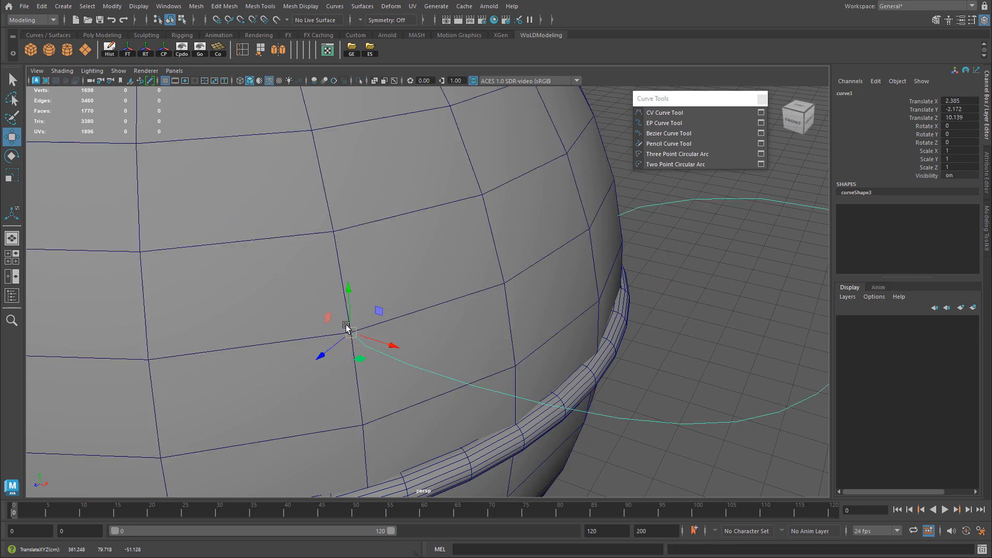
{"action": "key", "text": "ctrl+z"}
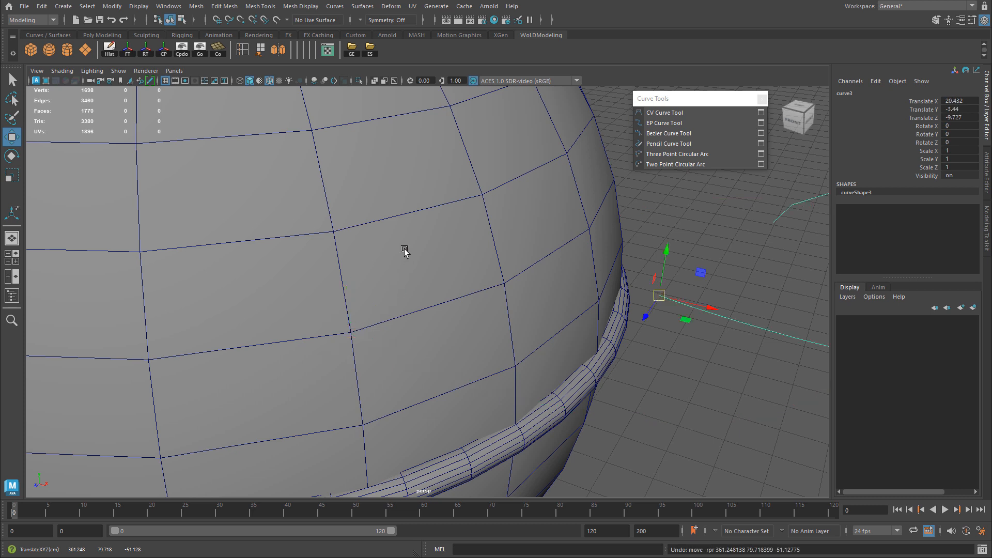
Select a single face on the sphere's side and poke it to create a vertex at its centre.
{"action": "left_click", "coordinate": [403, 255]}
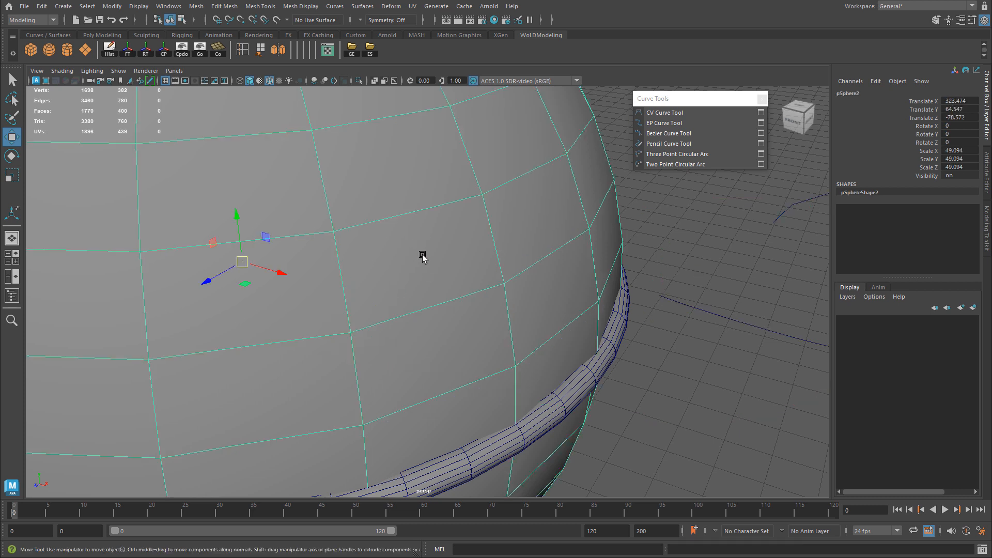
{"action": "left_click", "coordinate": [698, 307]}
{"action": "left_click", "coordinate": [430, 263]}
{"action": "right_click_drag", "start_coordinate": [433, 267], "coordinate": [432, 289]}
{"action": "left_click", "coordinate": [429, 269]}
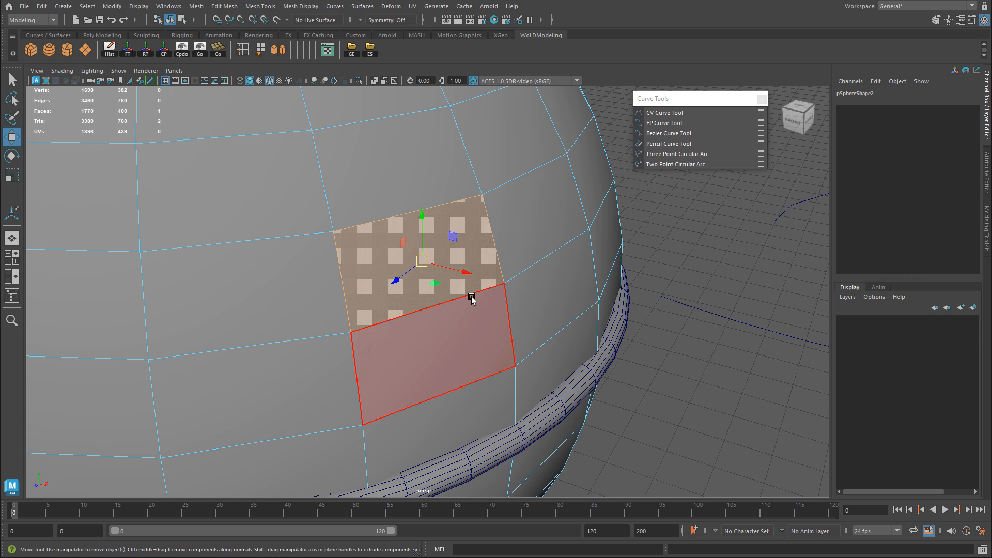
{"action": "left_click", "coordinate": [225, 6]}
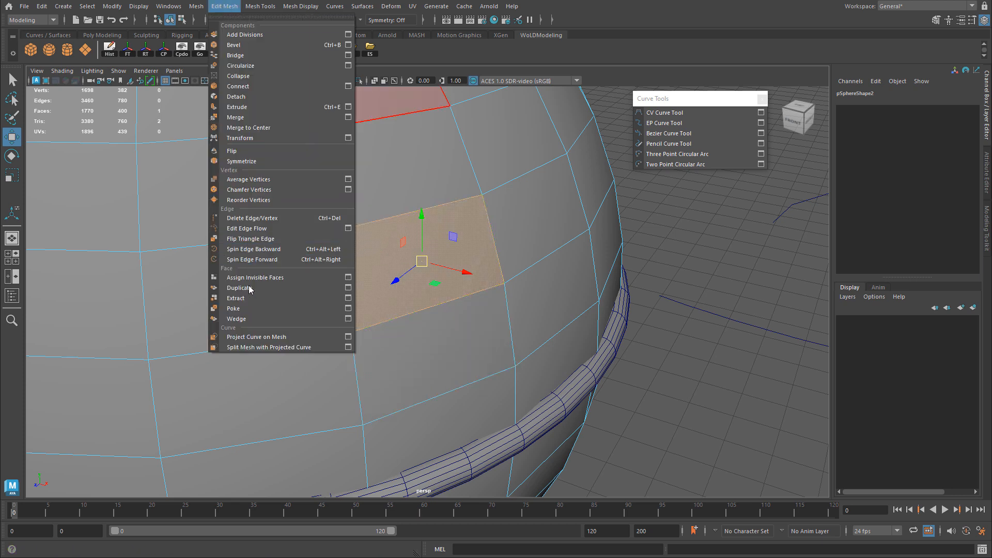
{"action": "left_click", "coordinate": [245, 308]}
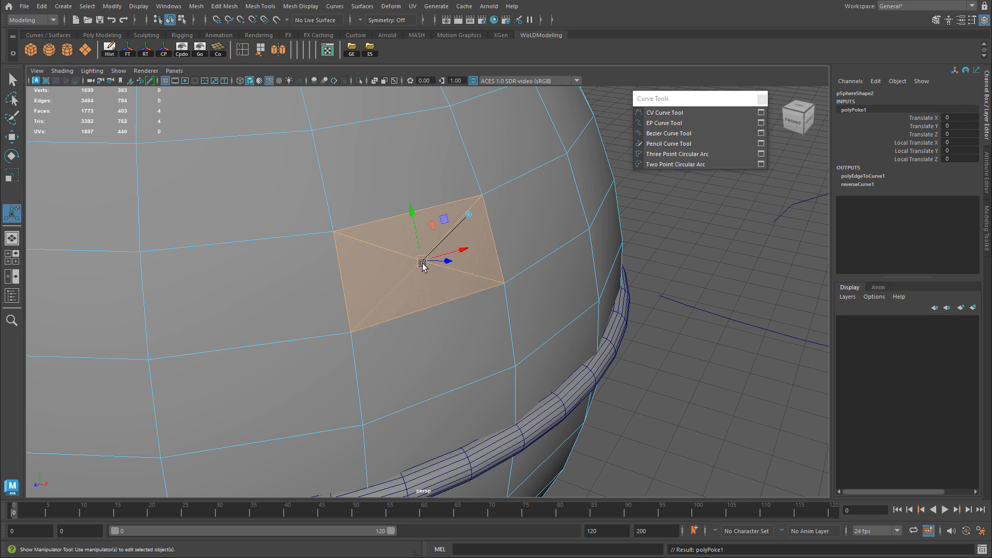
Snap the loop curve by its start pivot to the centre vertex of the poked face.
{"action": "right_click_drag", "start_coordinate": [705, 302], "coordinate": [729, 272]}
{"action": "key", "text": "w"}
{"action": "left_click_drag", "start_coordinate": [624, 331], "coordinate": [638, 336], "text": "alt"}
{"action": "key", "text": "v"}
{"action": "middle_click_drag", "start_coordinate": [412, 283], "coordinate": [404, 283]}
Delete the four diagonal edges of the poked face to restore it to a single quad.
{"action": "left_click_drag", "start_coordinate": [411, 290], "coordinate": [459, 310], "text": "alt"}
{"action": "right_click_drag", "start_coordinate": [459, 309], "coordinate": [491, 312], "text": "alt"}
{"action": "right_click_drag", "start_coordinate": [472, 236], "coordinate": [470, 223]}
{"action": "left_click", "coordinate": [474, 232]}
{"action": "left_click", "coordinate": [474, 232]}
{"action": "left_click", "coordinate": [410, 277], "text": "shift"}
{"action": "left_click", "coordinate": [427, 325], "text": "shift"}
{"action": "left_click", "coordinate": [539, 304], "text": "shift"}
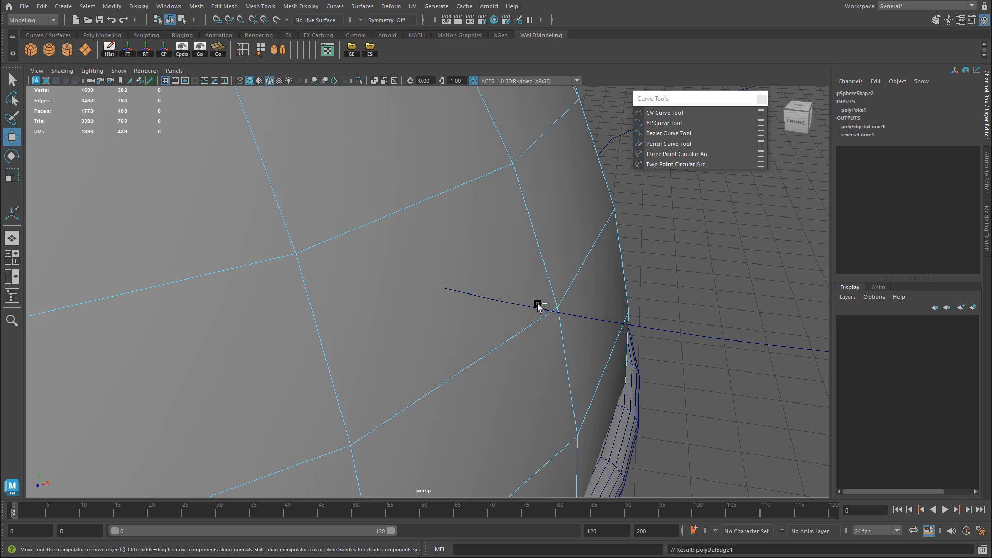
{"action": "key", "text": "Delete"}
Extrude the restored quad face along the loop curve and raise the divisions until the handle bends smoothly.
{"action": "right_click_drag", "start_coordinate": [474, 257], "coordinate": [472, 285]}
{"action": "left_click", "coordinate": [520, 321]}
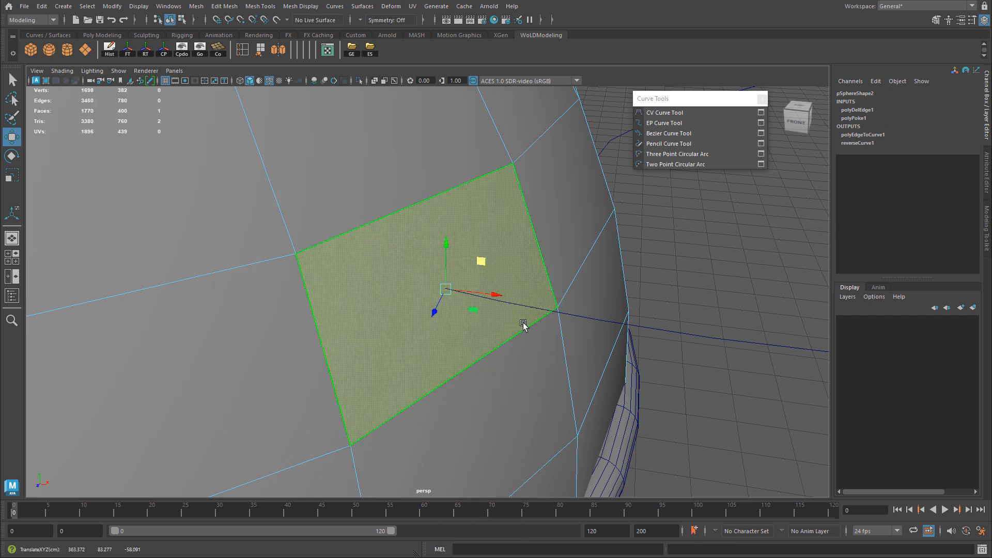
{"action": "left_click_drag", "start_coordinate": [722, 292], "coordinate": [750, 386]}
{"action": "scroll", "coordinate": [672, 377], "scroll_direction": "down", "scroll_amount": 6}
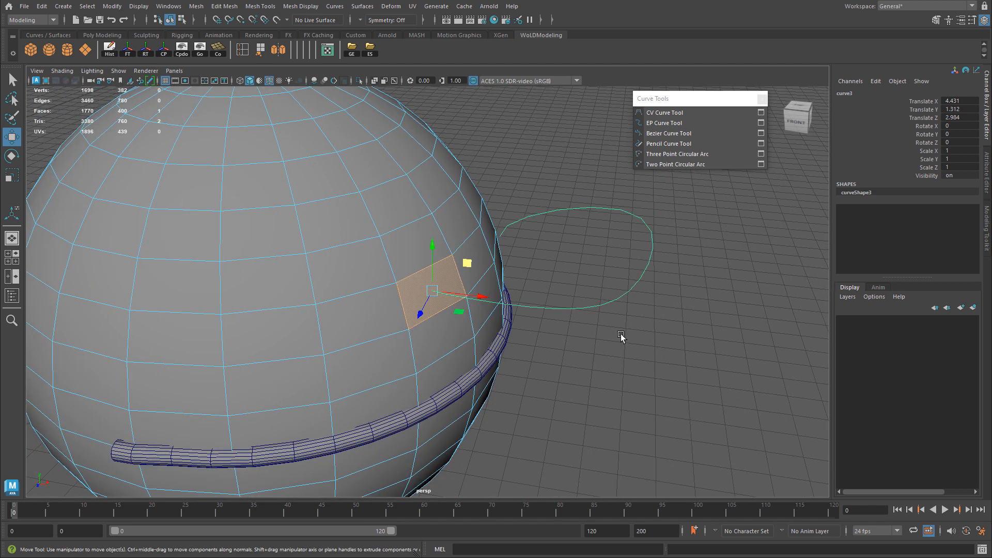
{"action": "key", "text": "ctrl+e"}
{"action": "left_click_drag", "start_coordinate": [628, 191], "coordinate": [678, 205]}
{"action": "mouse_move", "coordinate": [577, 280]}
{"action": "left_mouse_down", "text": "alt"}
{"action": "mouse_move", "coordinate": [498, 296]}
{"action": "mouse_move", "coordinate": [577, 280]}
{"action": "left_mouse_up", "text": "alt"}
{"action": "middle_click_drag", "start_coordinate": [713, 185], "coordinate": [600, 207], "text": "alt"}
{"action": "left_click_drag", "start_coordinate": [597, 216], "coordinate": [593, 217]}
Return to object selection with the Move tool active and bring all the extruded examples into view.
{"action": "left_click_drag", "start_coordinate": [455, 290], "coordinate": [389, 279], "text": "alt"}
{"action": "right_click_drag", "start_coordinate": [388, 280], "coordinate": [331, 297], "text": "alt"}
{"action": "middle_click_drag", "start_coordinate": [347, 310], "coordinate": [587, 334], "text": "alt"}
{"action": "key", "text": "F8"}
{"action": "key", "text": "w"}
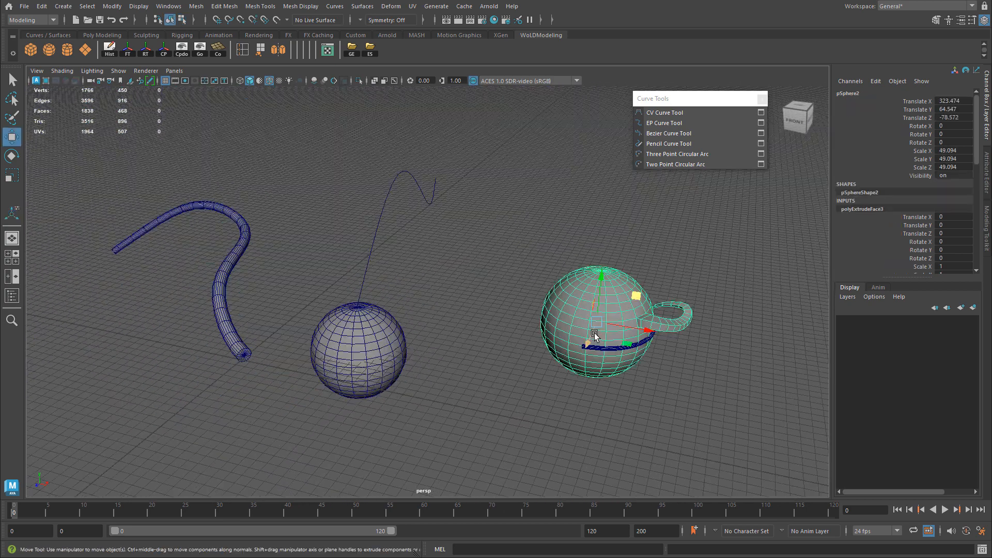